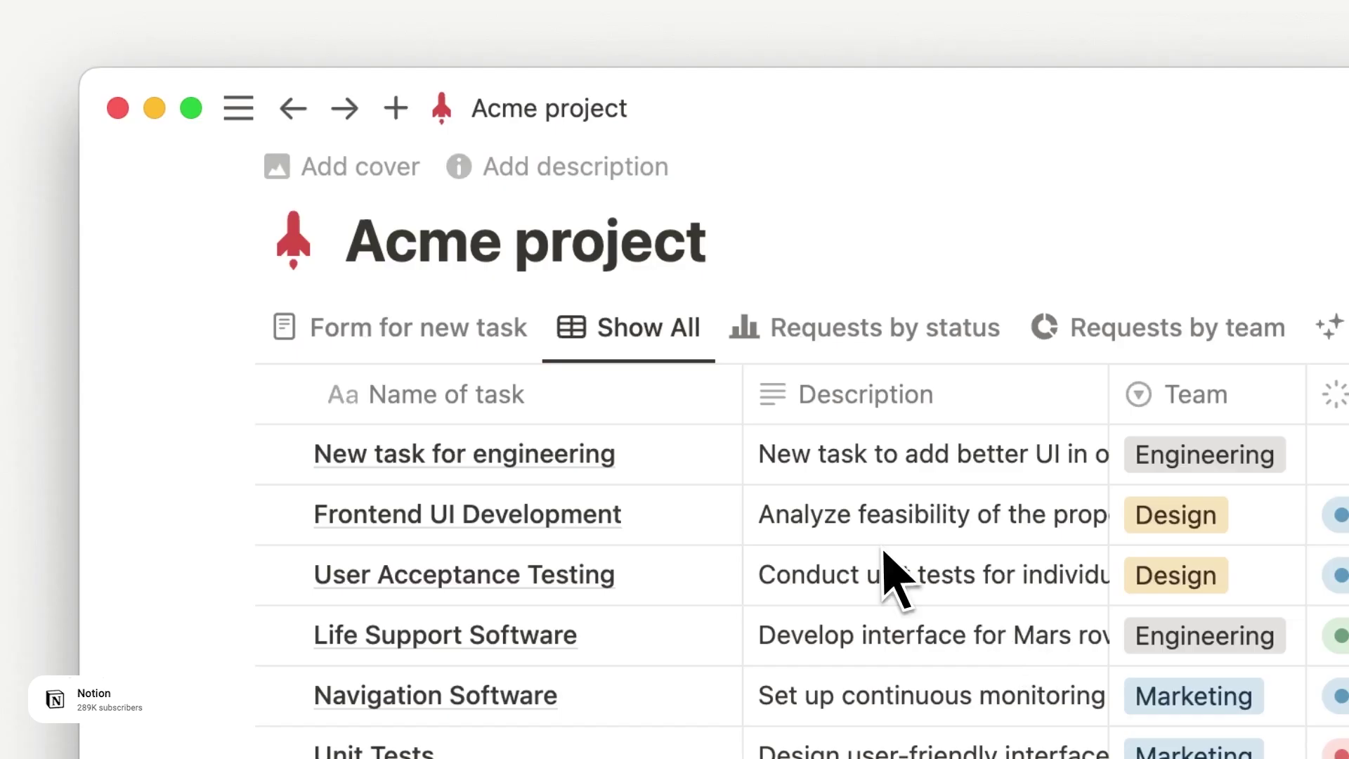
# Browse the Acme task request form view, sort tasks by Team ascending, and open the Forms page.
pyautogui.click(497, 325)
pyautogui.scroll(-3, 677, 451)
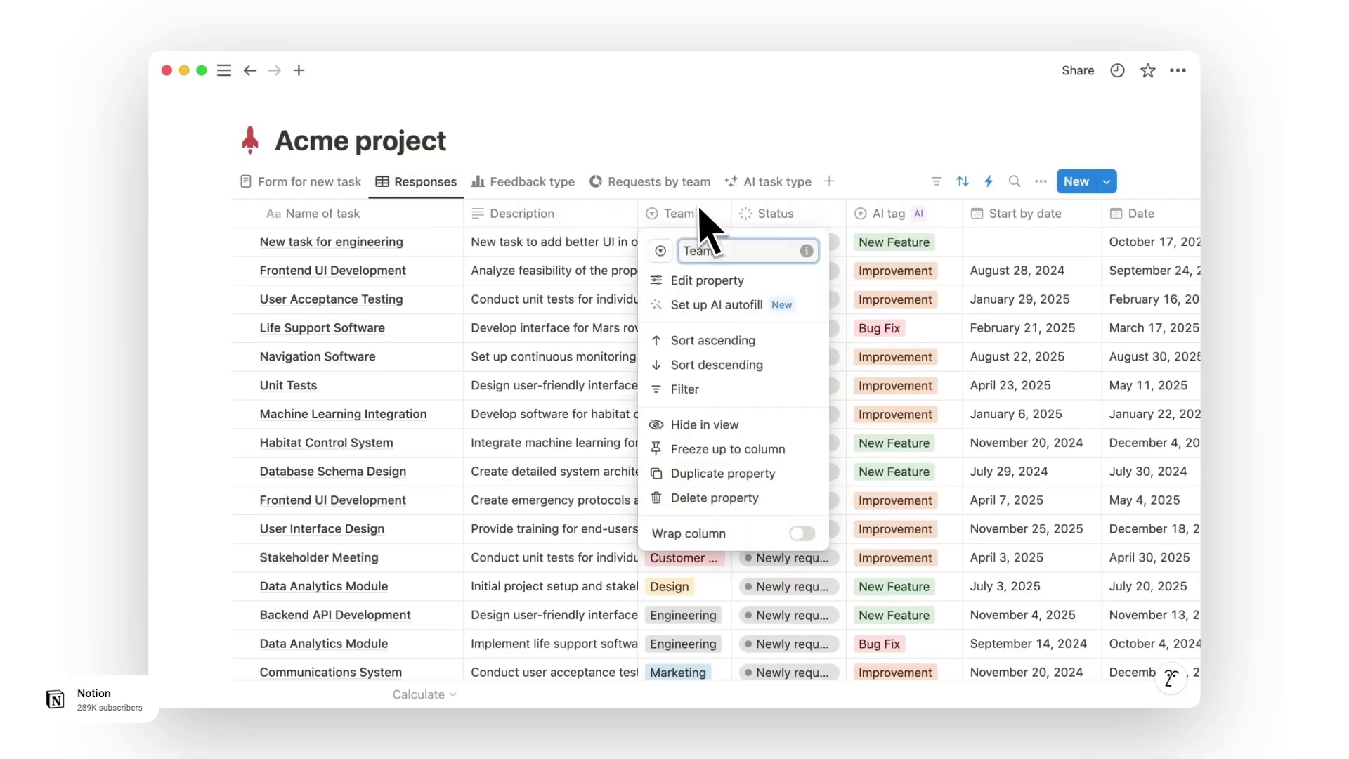
pyautogui.click(773, 342)
pyautogui.click(988, 182)
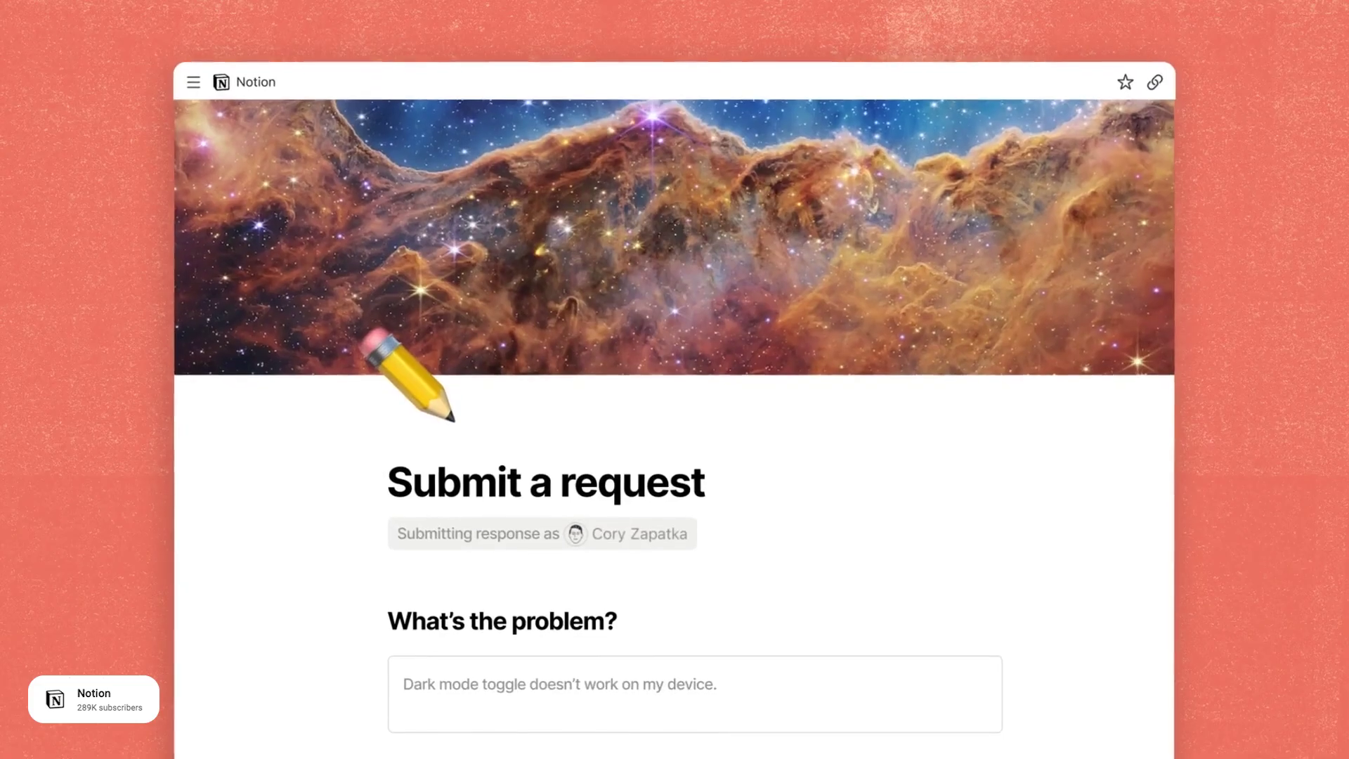
pyautogui.scroll(-10, 675, 380)
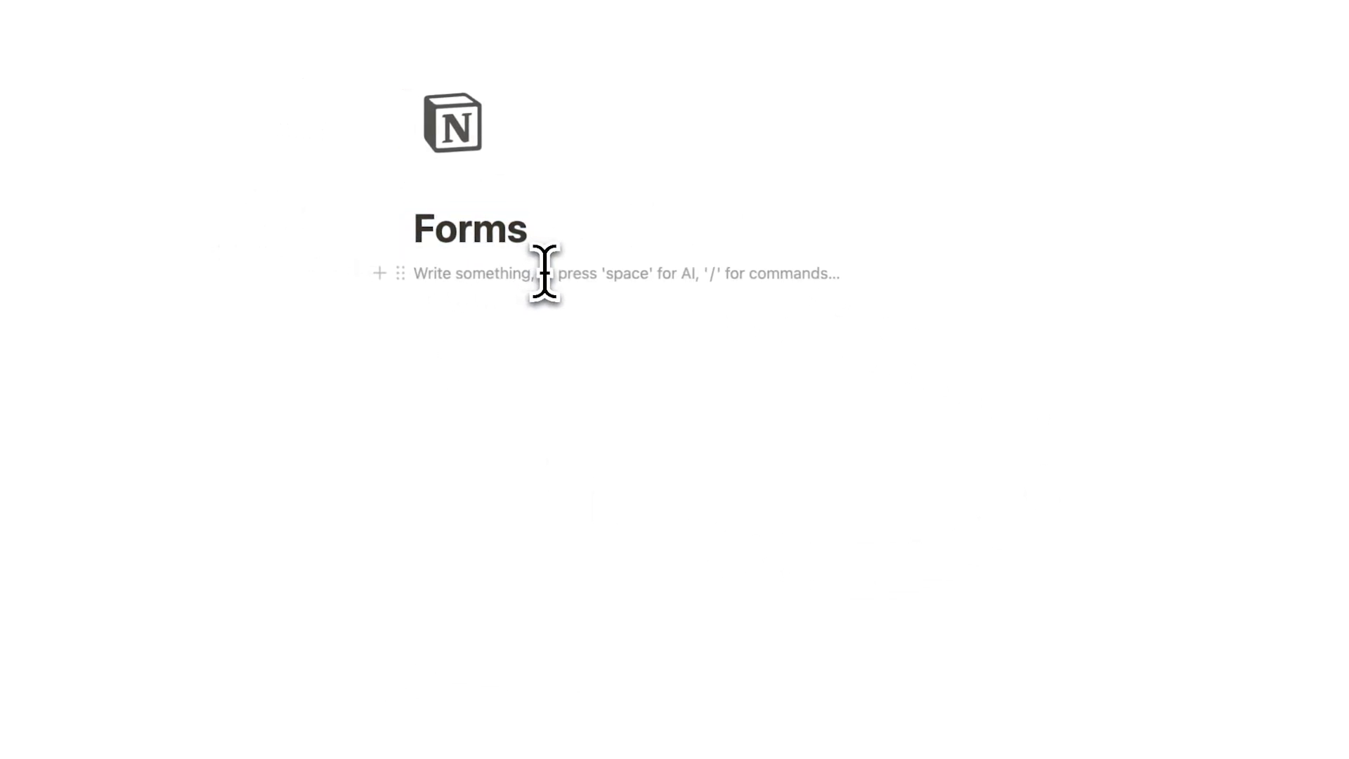
# Insert a new Form block with the /form slash command.
pyautogui.write('/form')
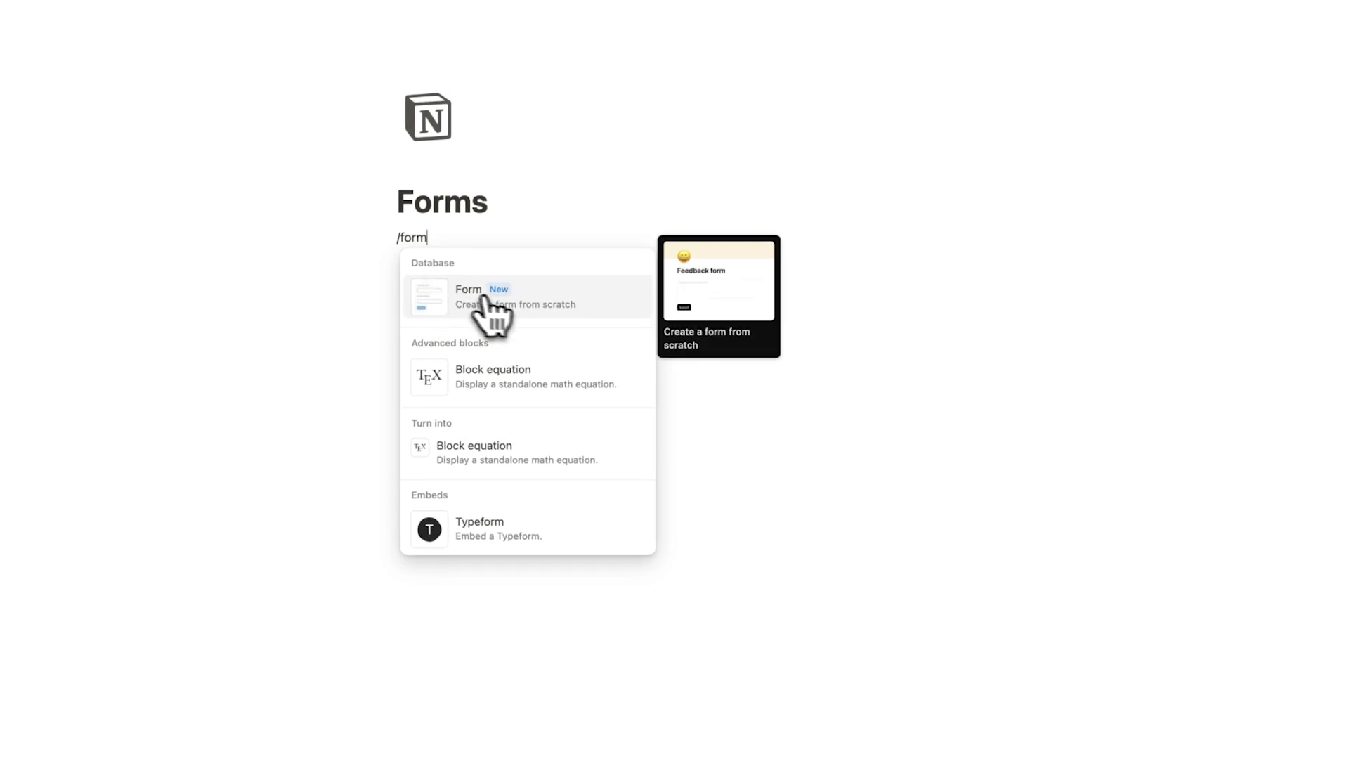
pyautogui.click(532, 298)
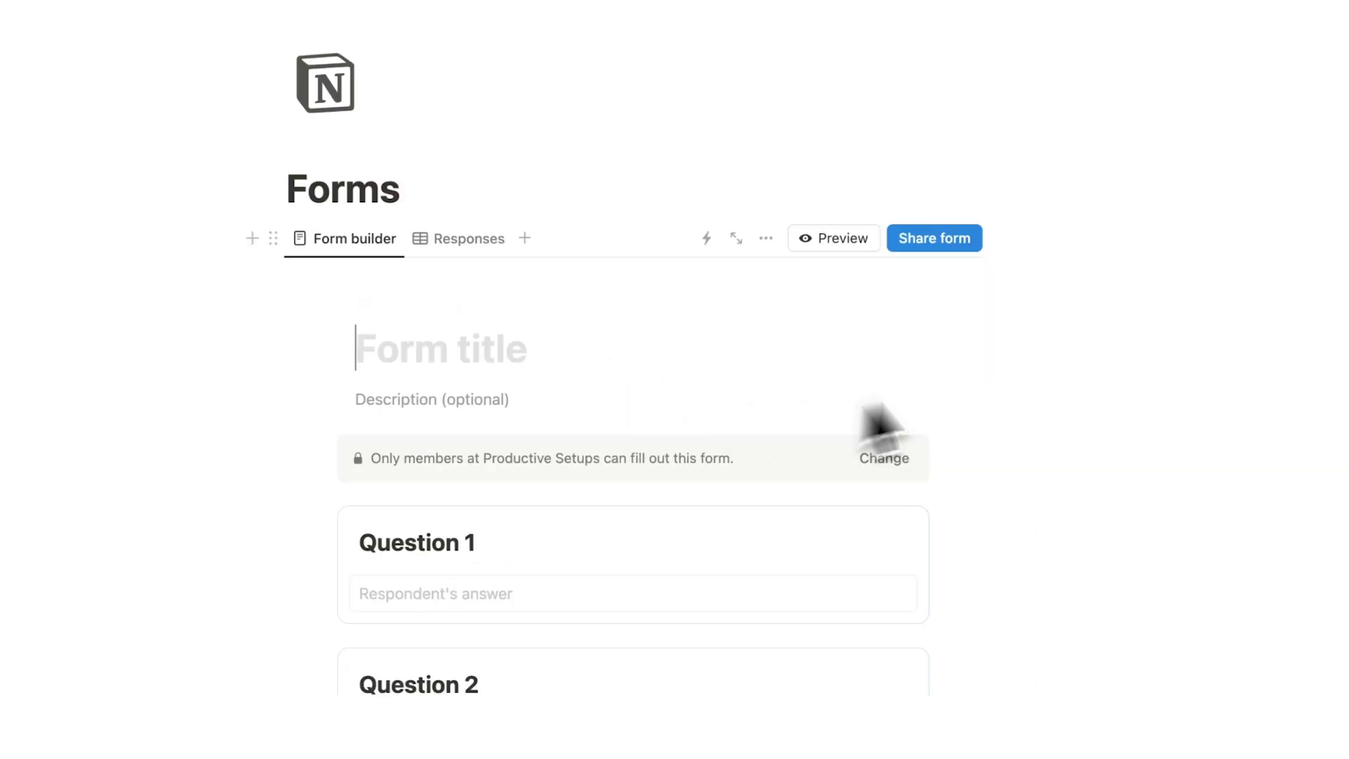
# Give the Audience Survey form a dark arrow icon from the Icons picker.
pyautogui.scroll(-3, 866, 406)
pyautogui.scroll(5, 768, 452)
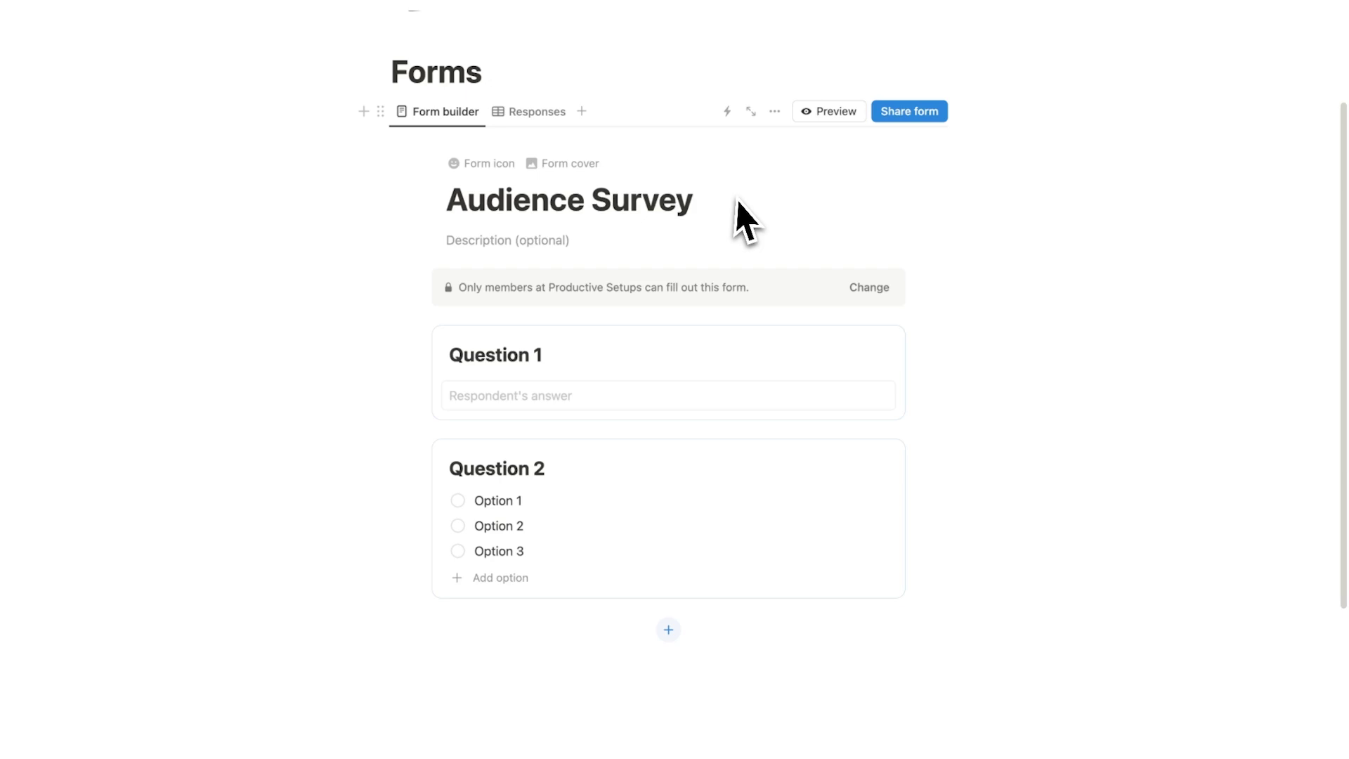
pyautogui.click(480, 163)
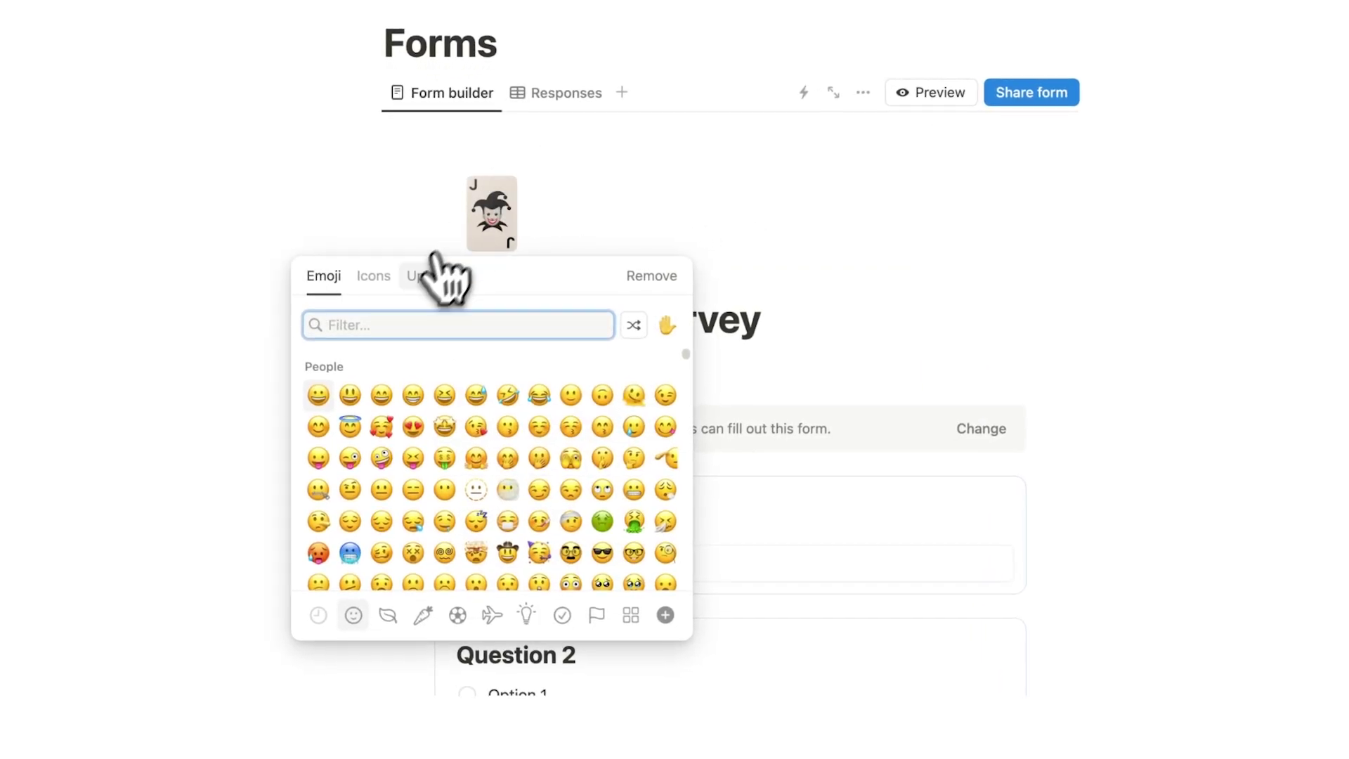
pyautogui.click(373, 276)
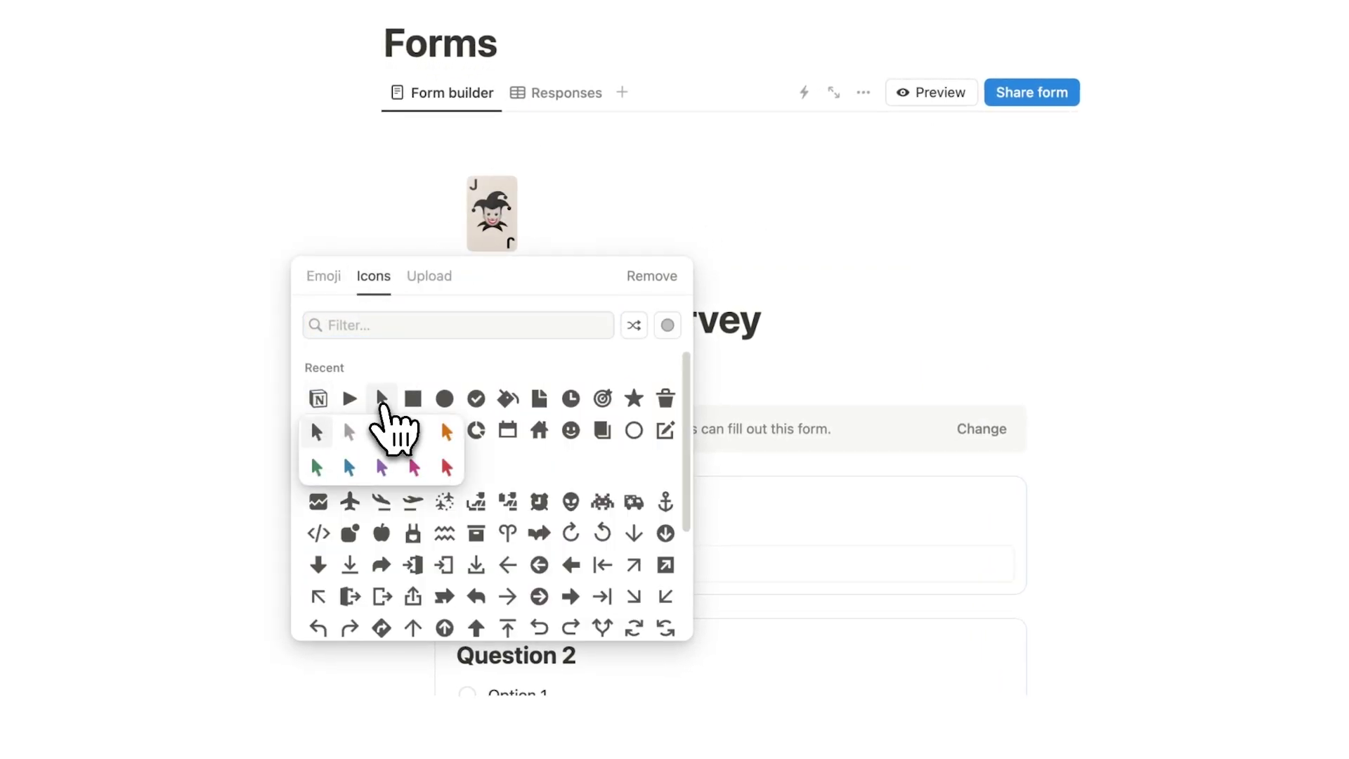
pyautogui.click(383, 401)
# Explore the cover picker's Upload and stock photo options, leaving the form without a cover.
pyautogui.click(543, 283)
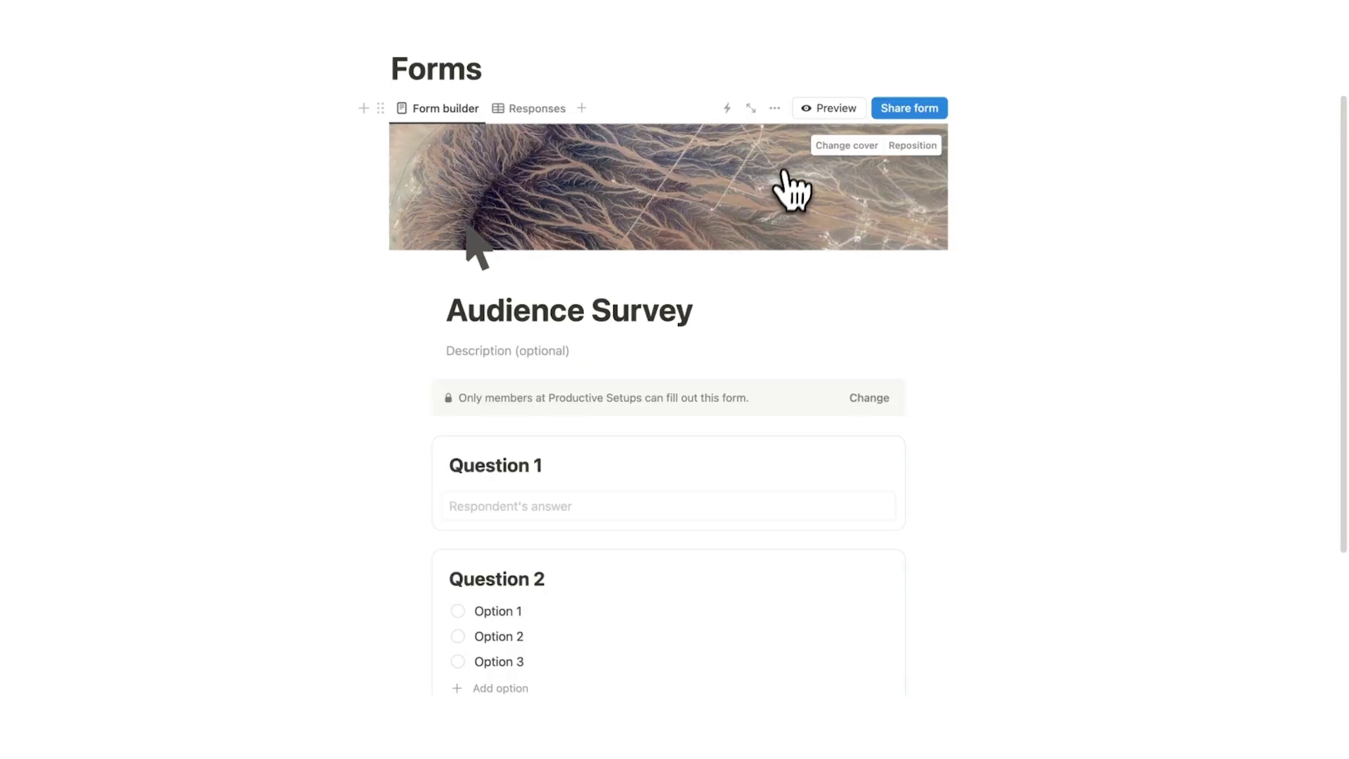
pyautogui.click(832, 145)
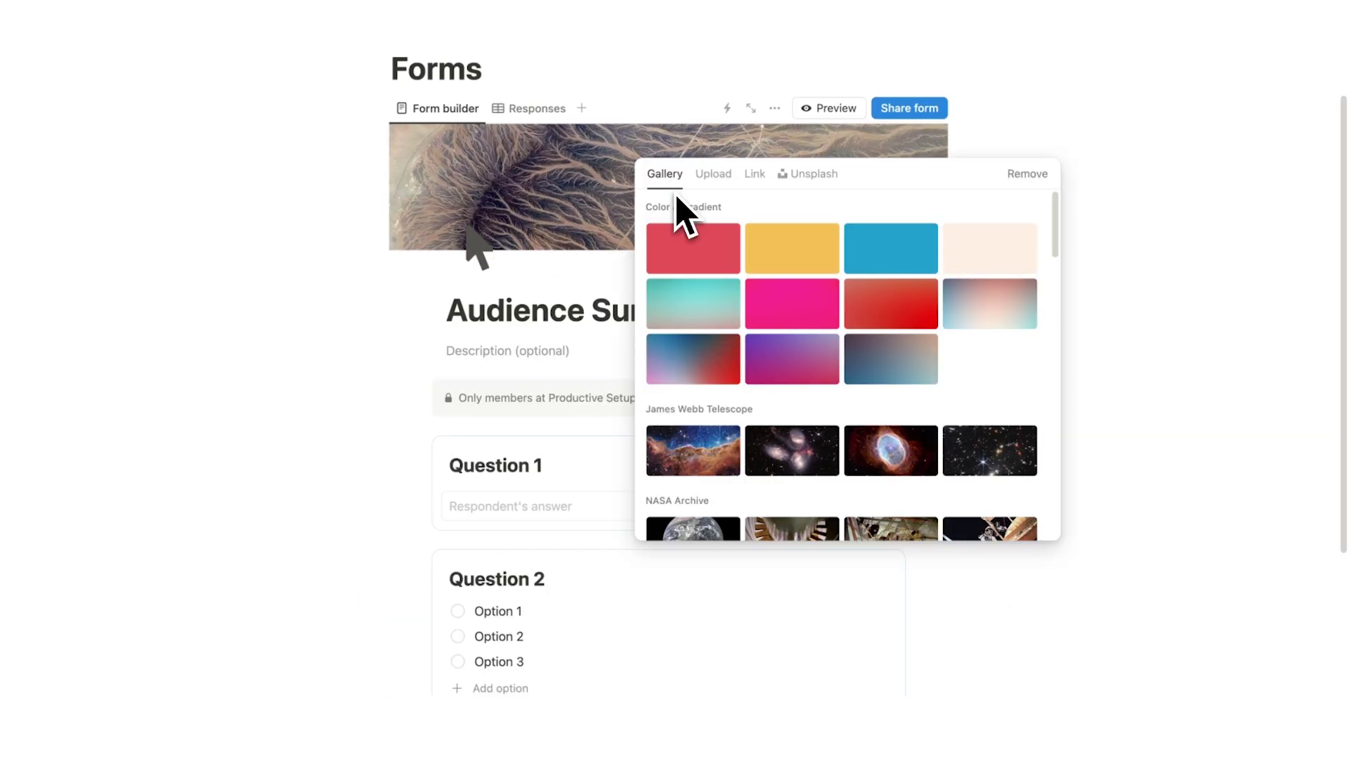
pyautogui.scroll(-5, 843, 281)
pyautogui.scroll(5, 864, 351)
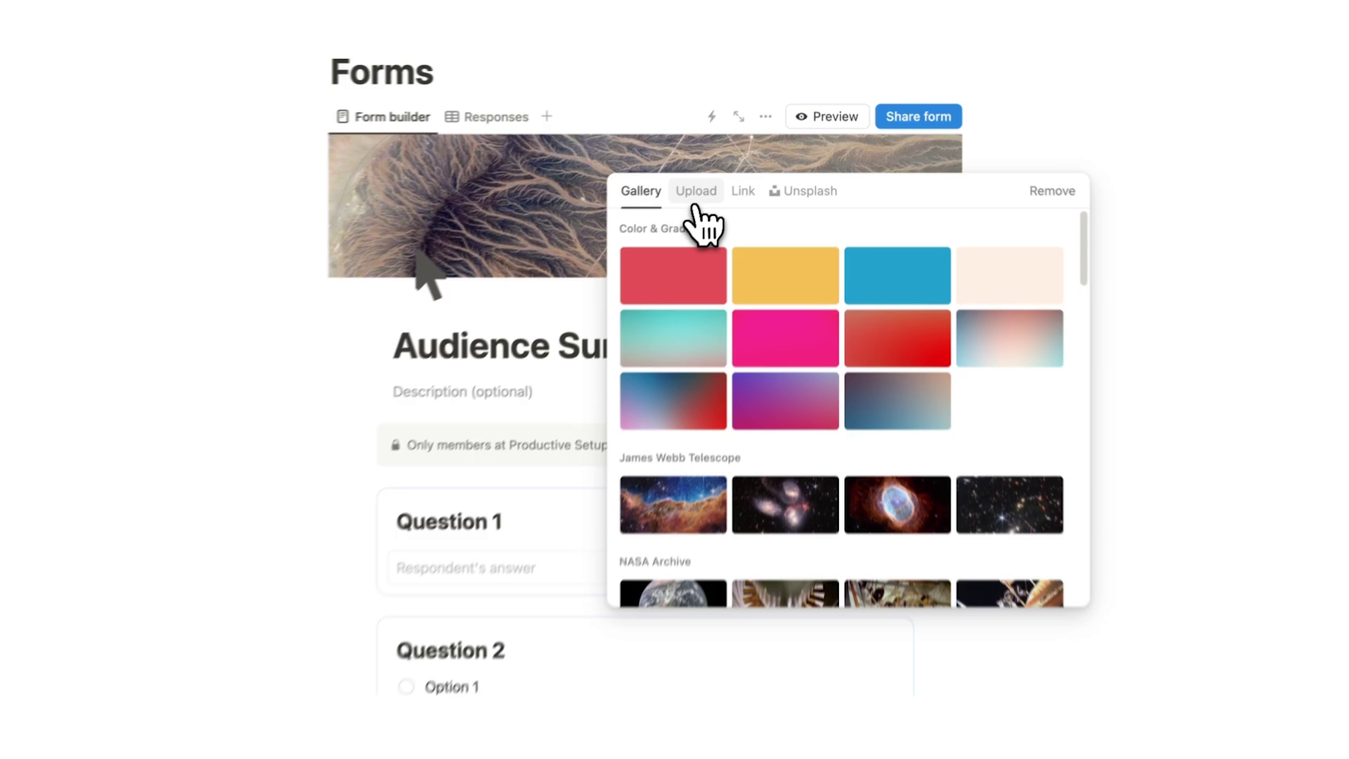
pyautogui.click(713, 173)
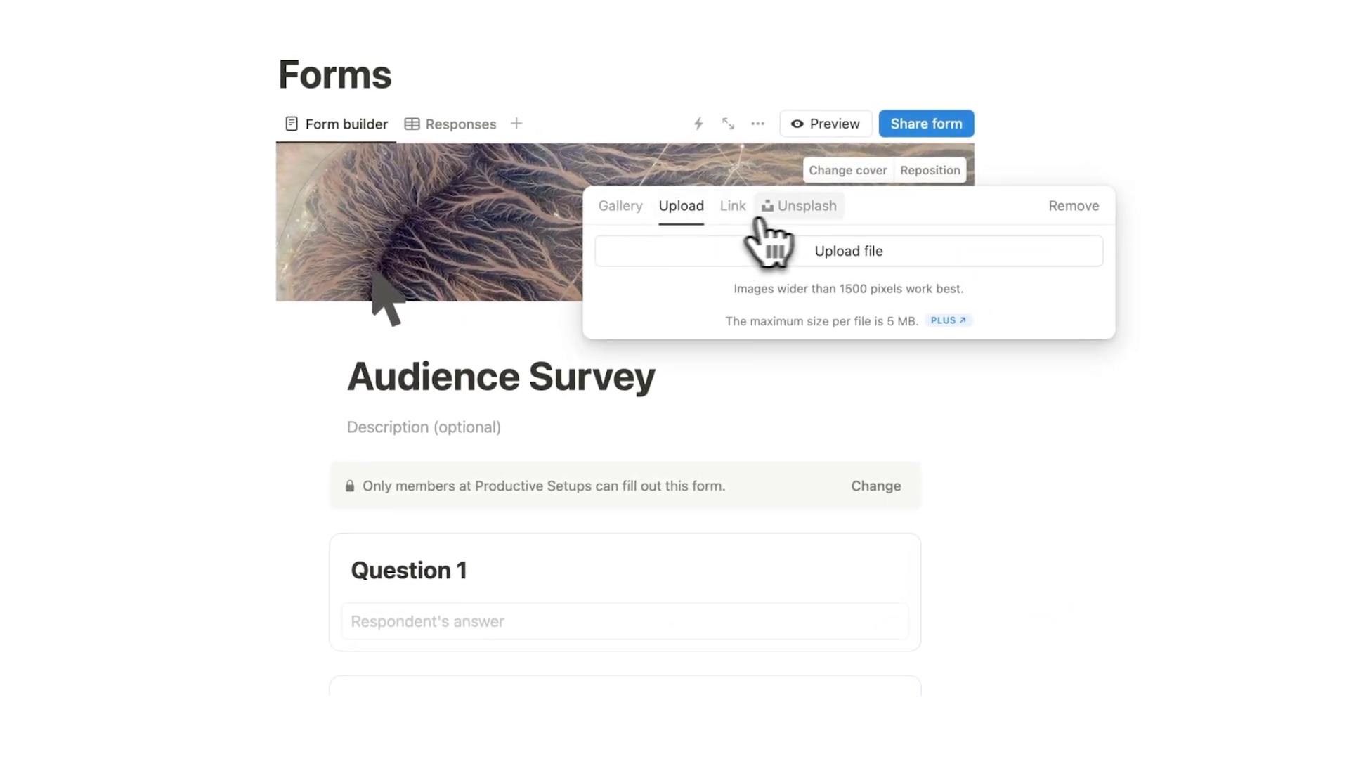
pyautogui.click(786, 206)
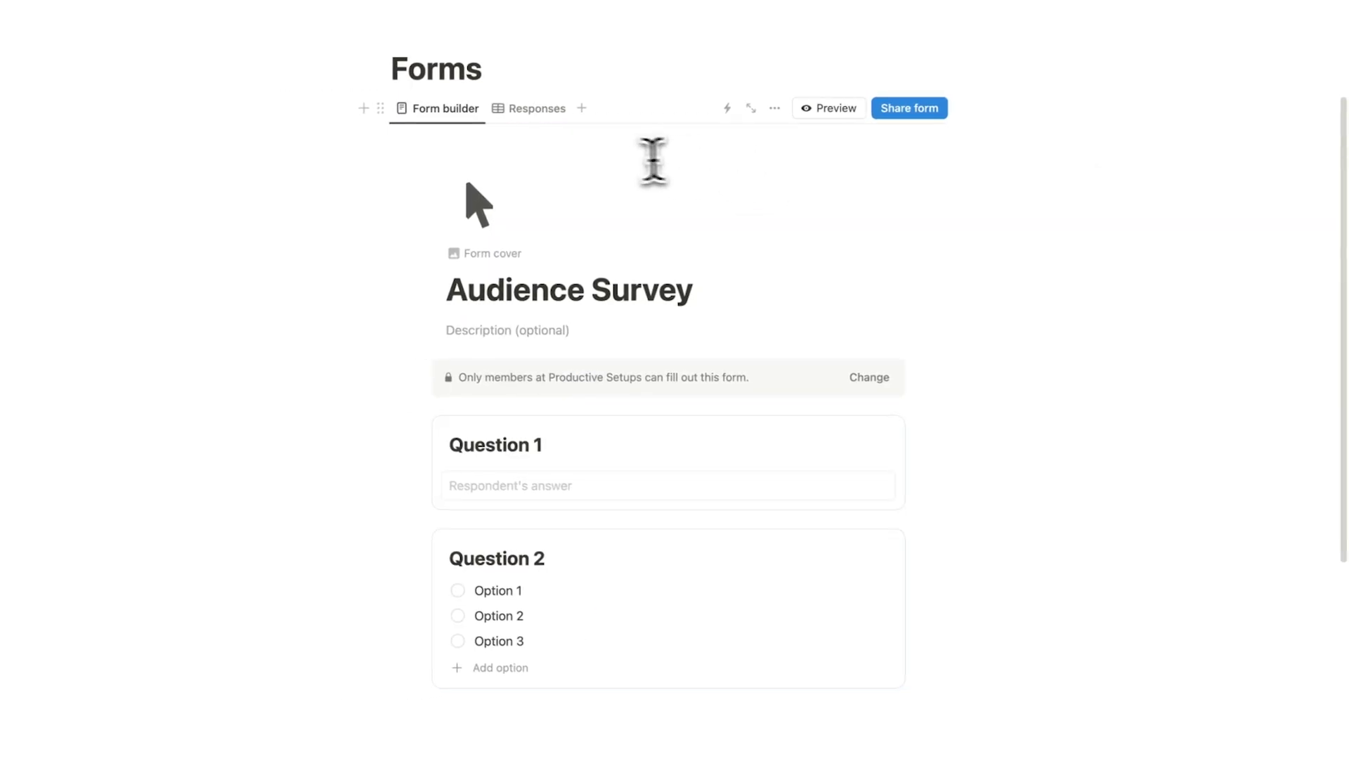
pyautogui.scroll(-5, 562, 163)
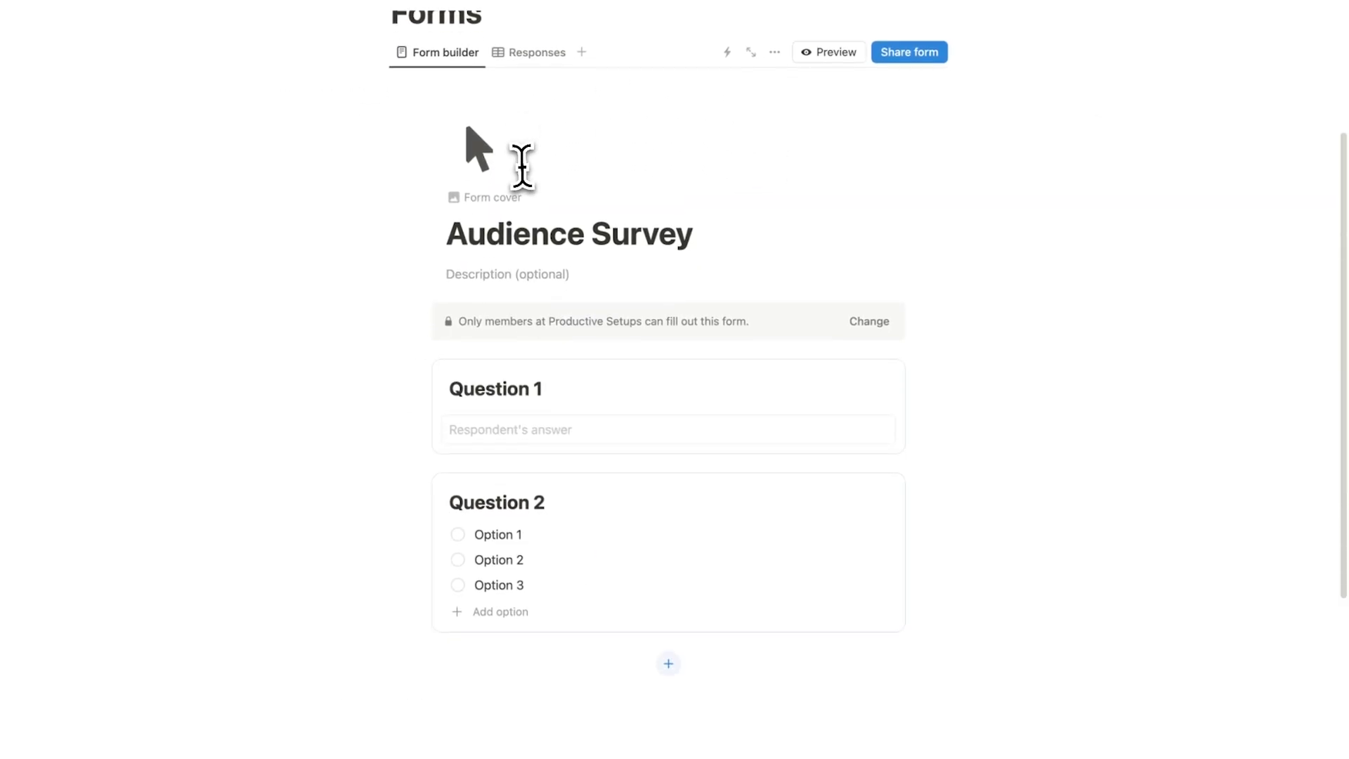
# Turn on Description and Long answer in Question 1's options.
pyautogui.click(498, 172)
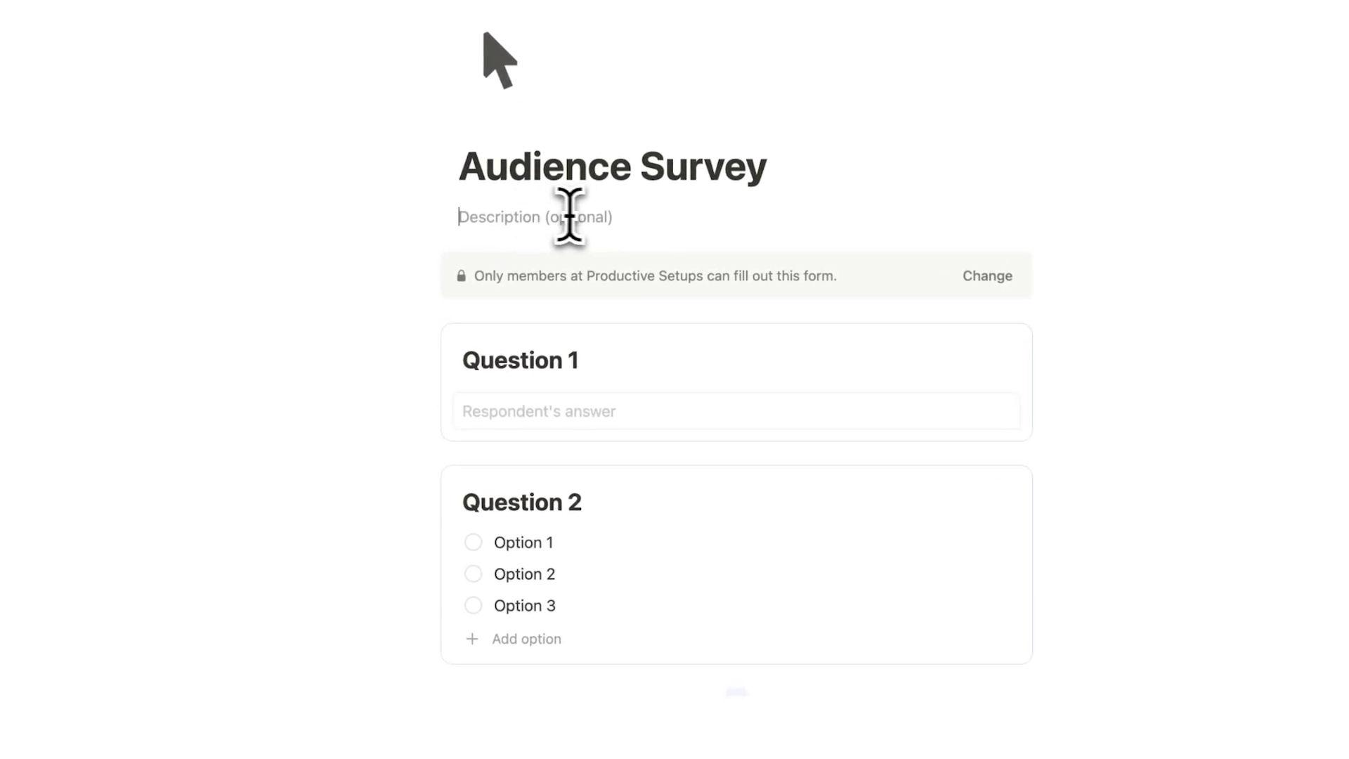
pyautogui.scroll(-3, 562, 187)
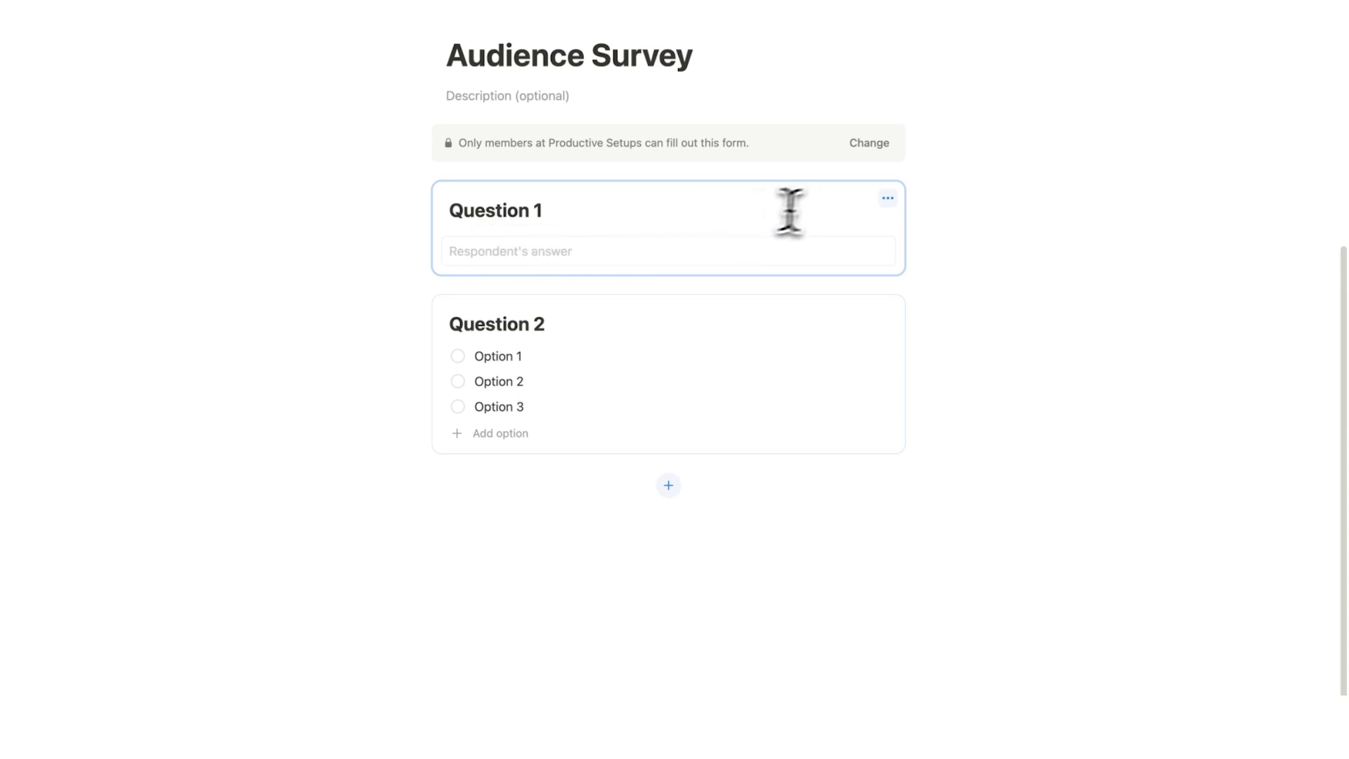
pyautogui.click(887, 197)
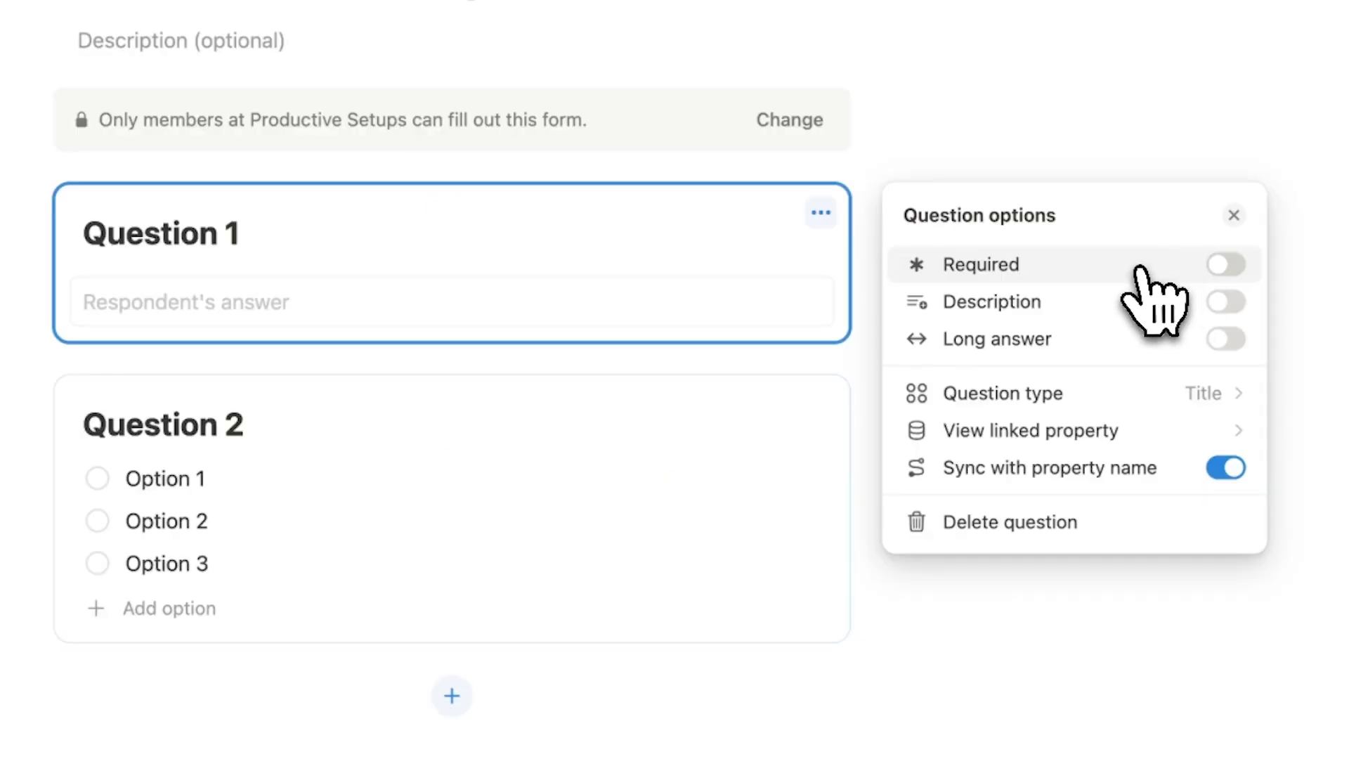
pyautogui.click(1226, 302)
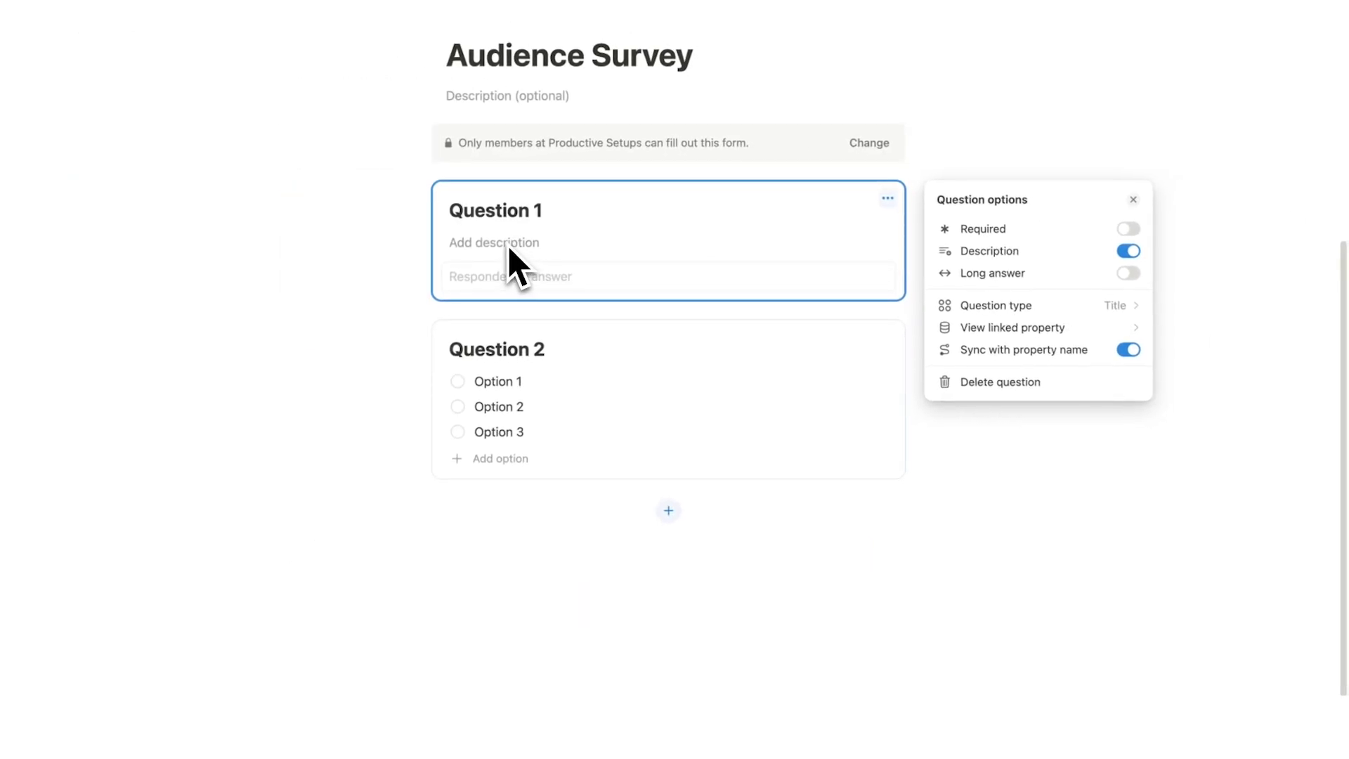
pyautogui.click(1127, 274)
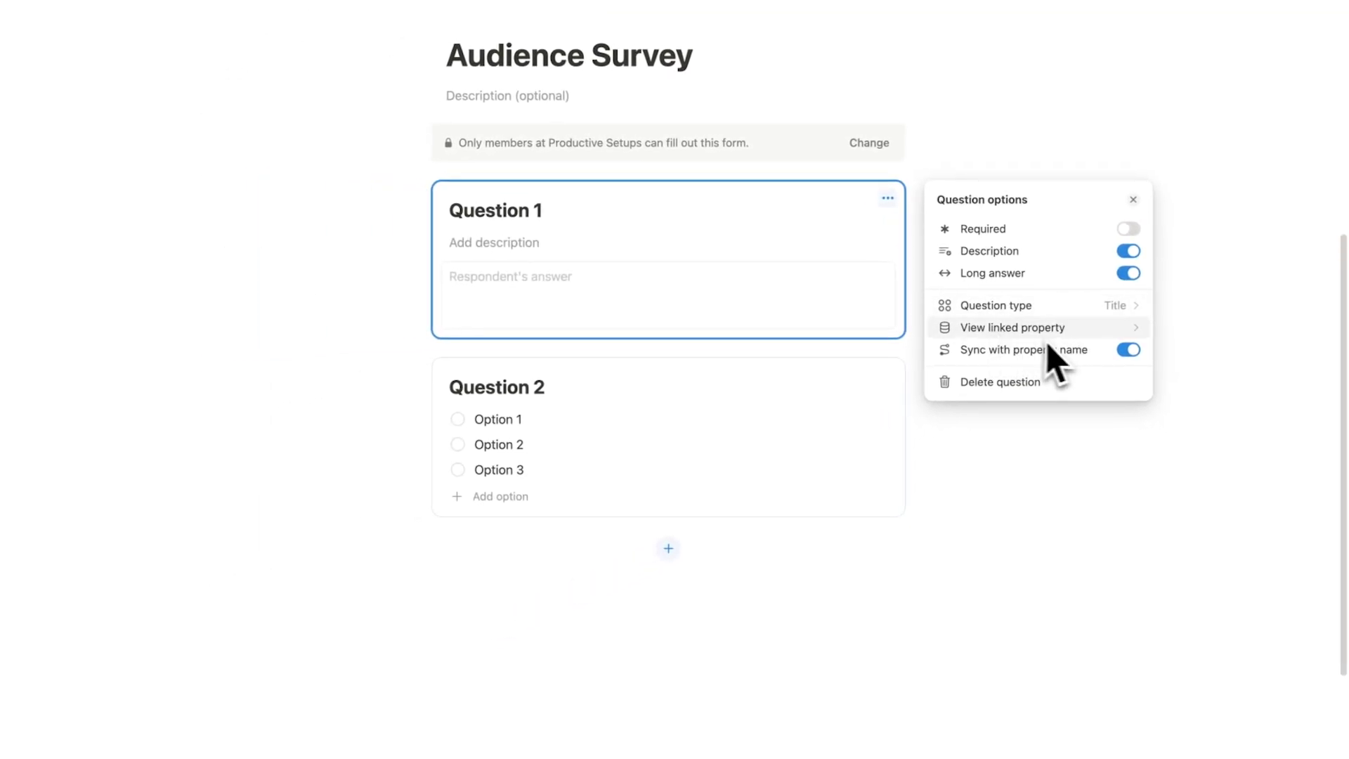
pyautogui.scroll(1, 953, 312)
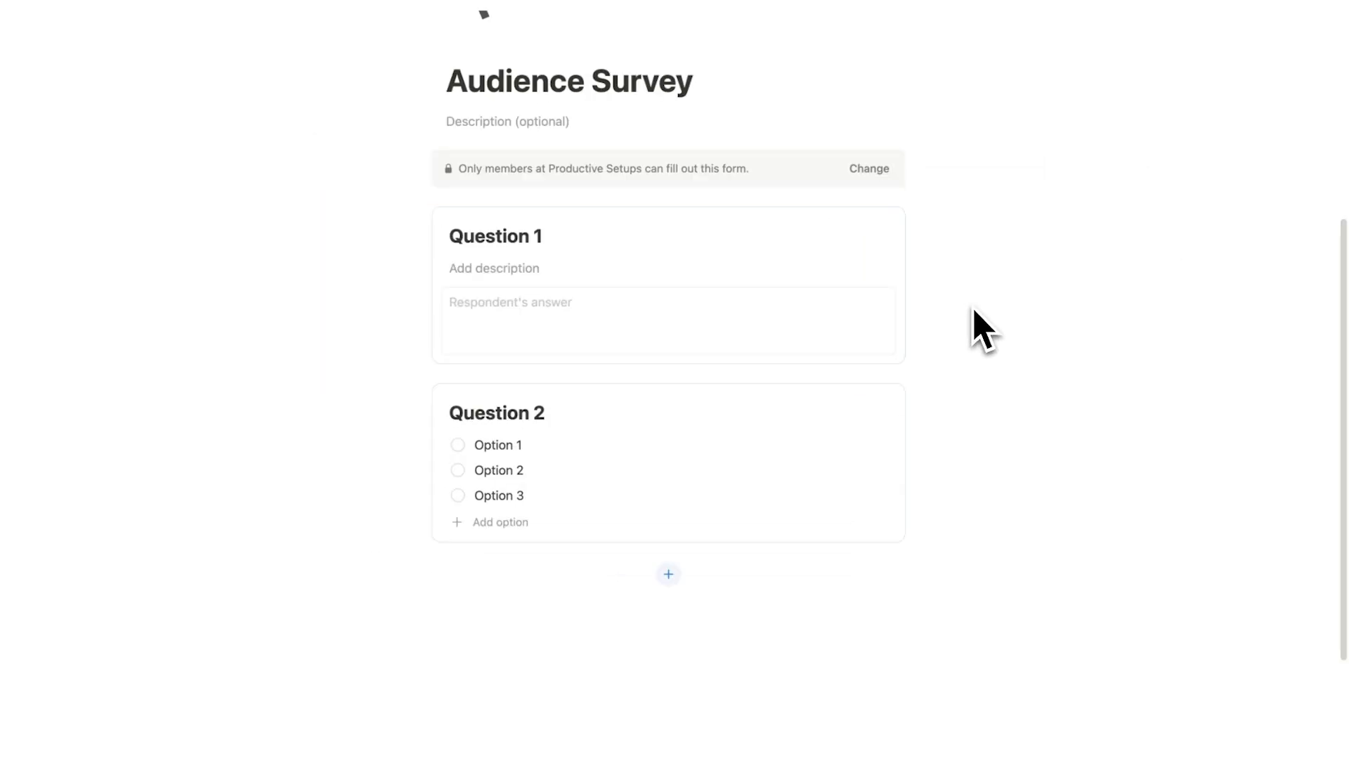
# Inspect the Responses table's Question 1 and Question 2 cells, then return to the form builder.
pyautogui.scroll(5, 612, 321)
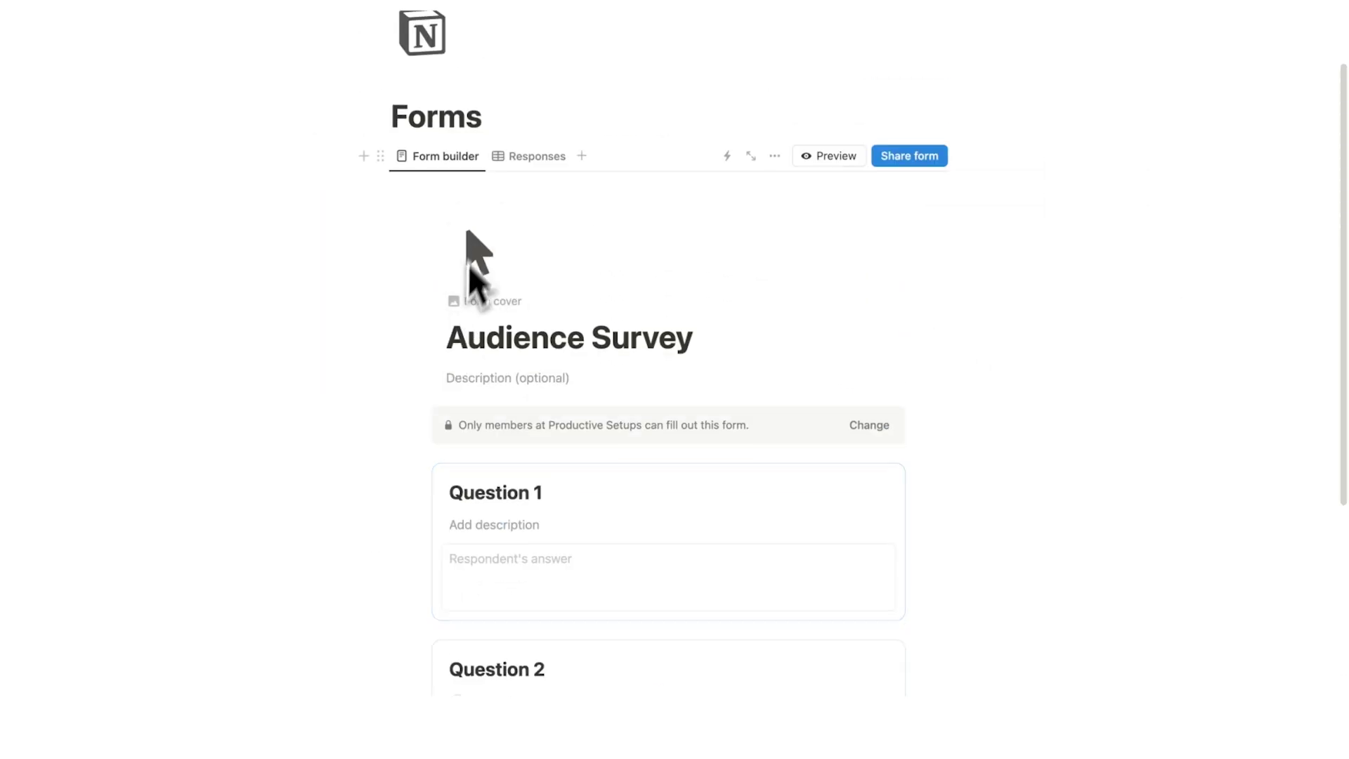
pyautogui.click(556, 167)
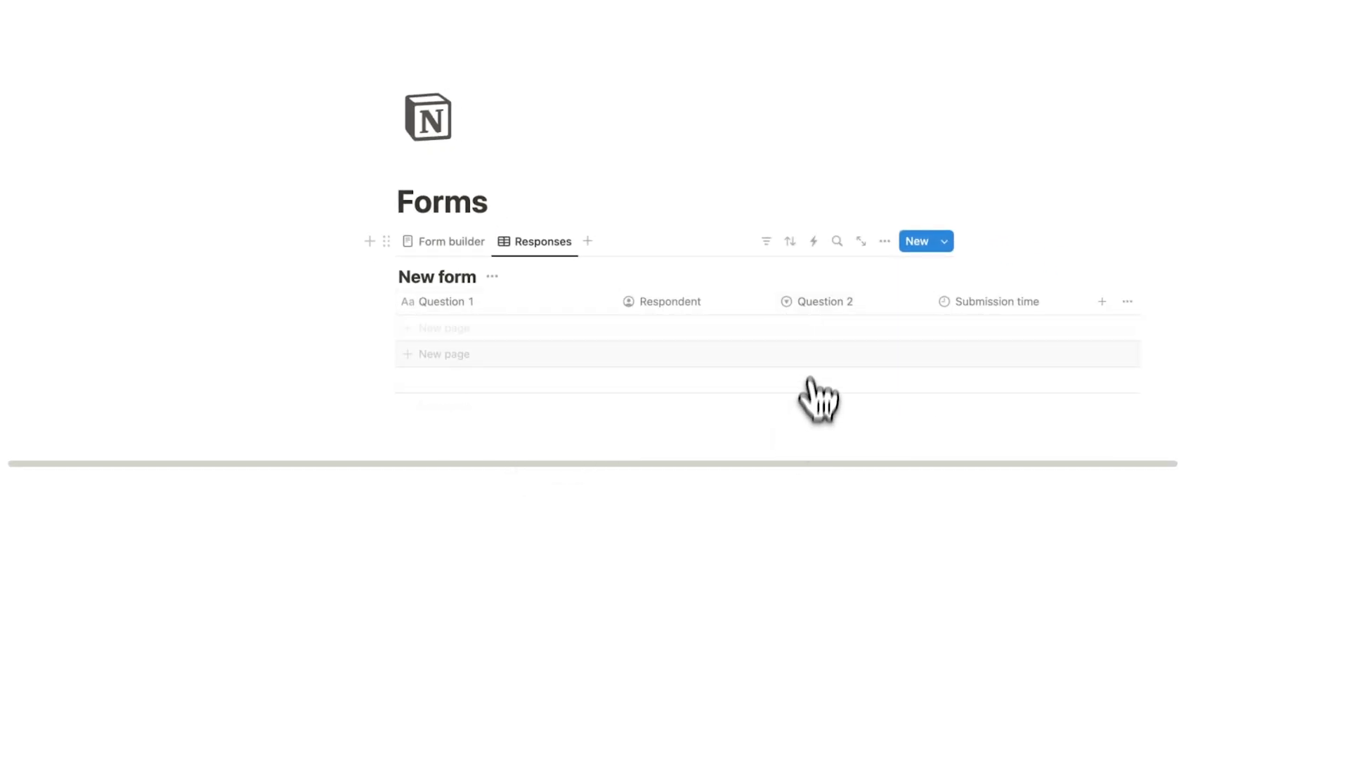
pyautogui.click(527, 336)
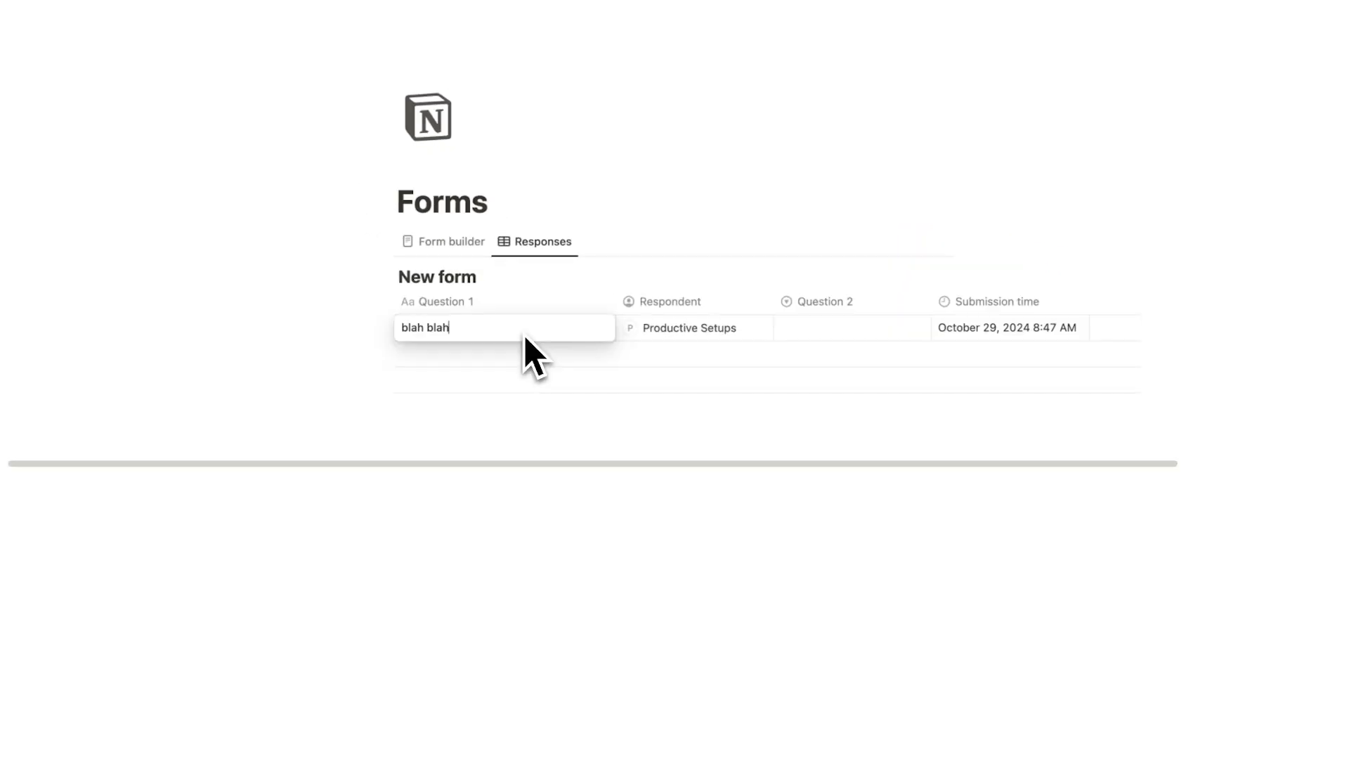
pyautogui.press('Escape')
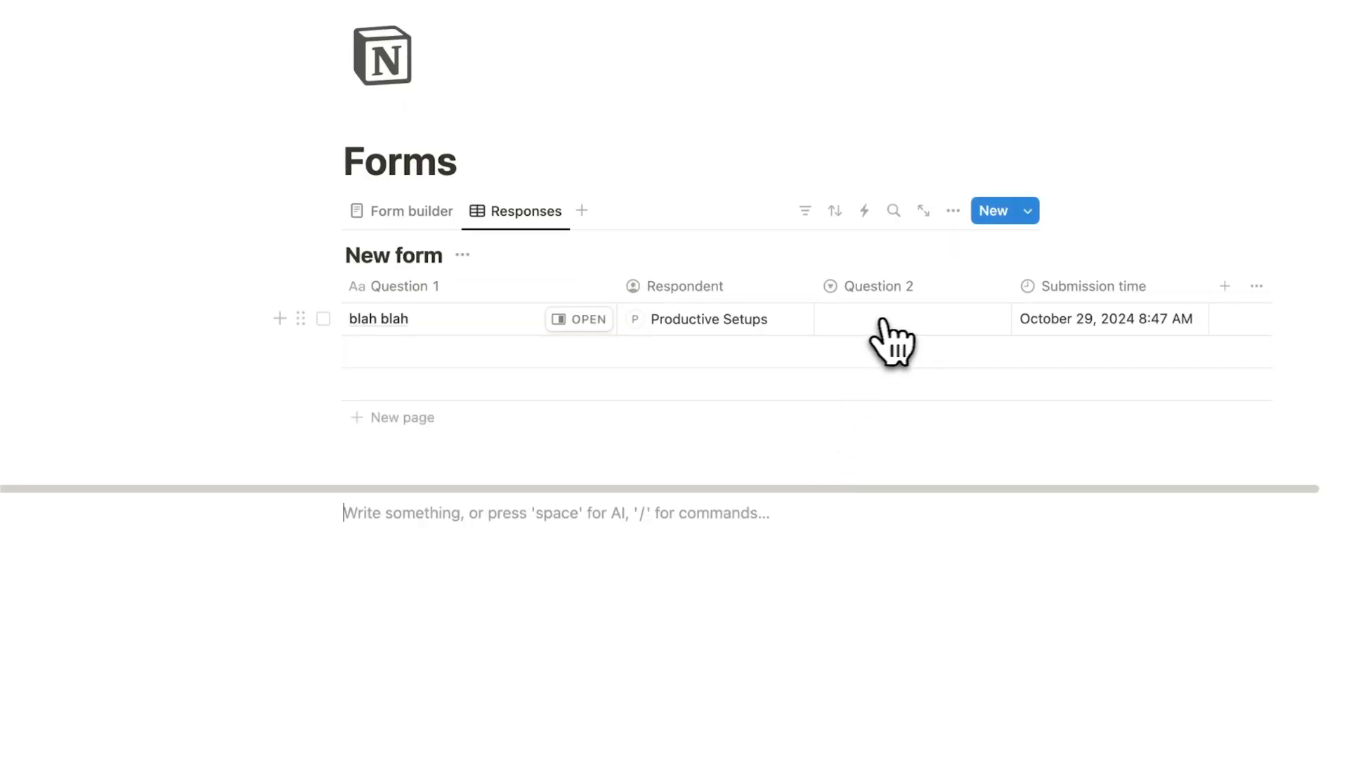
pyautogui.click(891, 330)
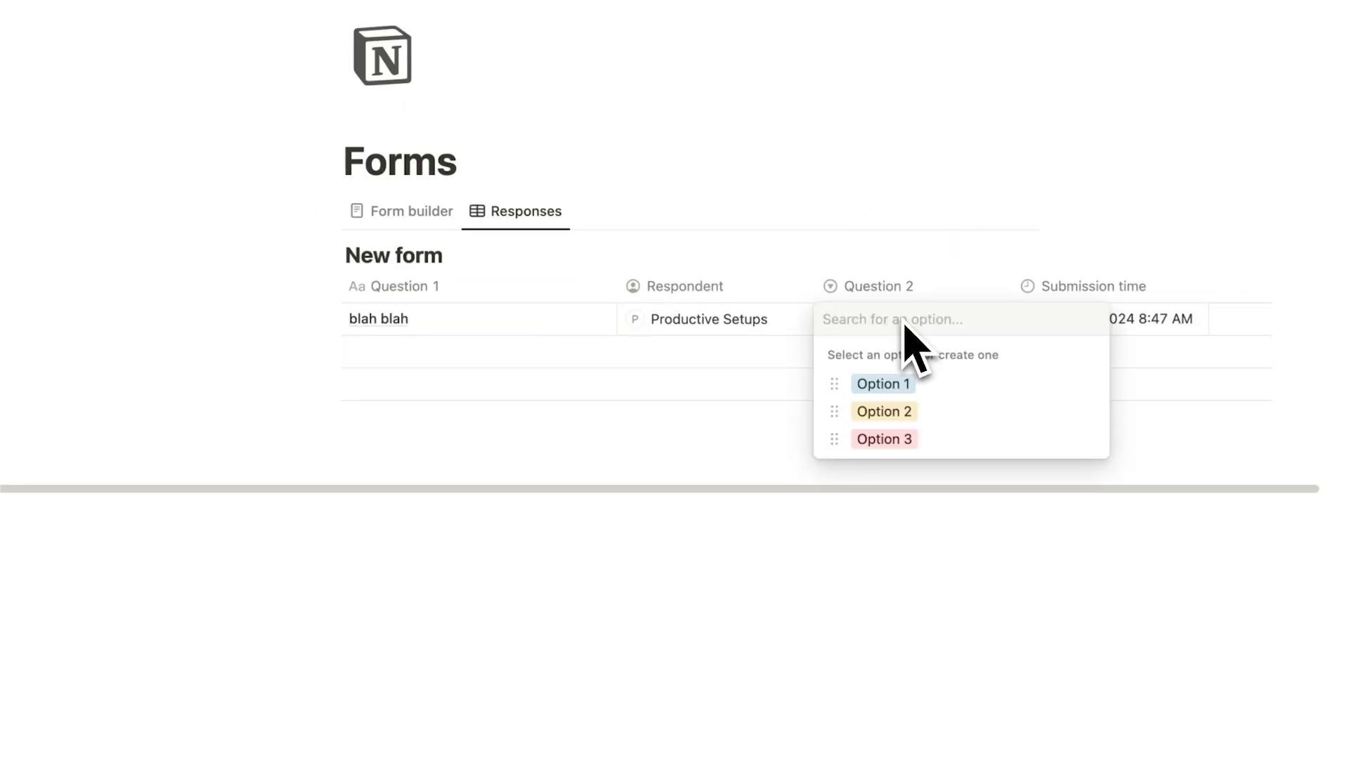
pyautogui.press('Escape')
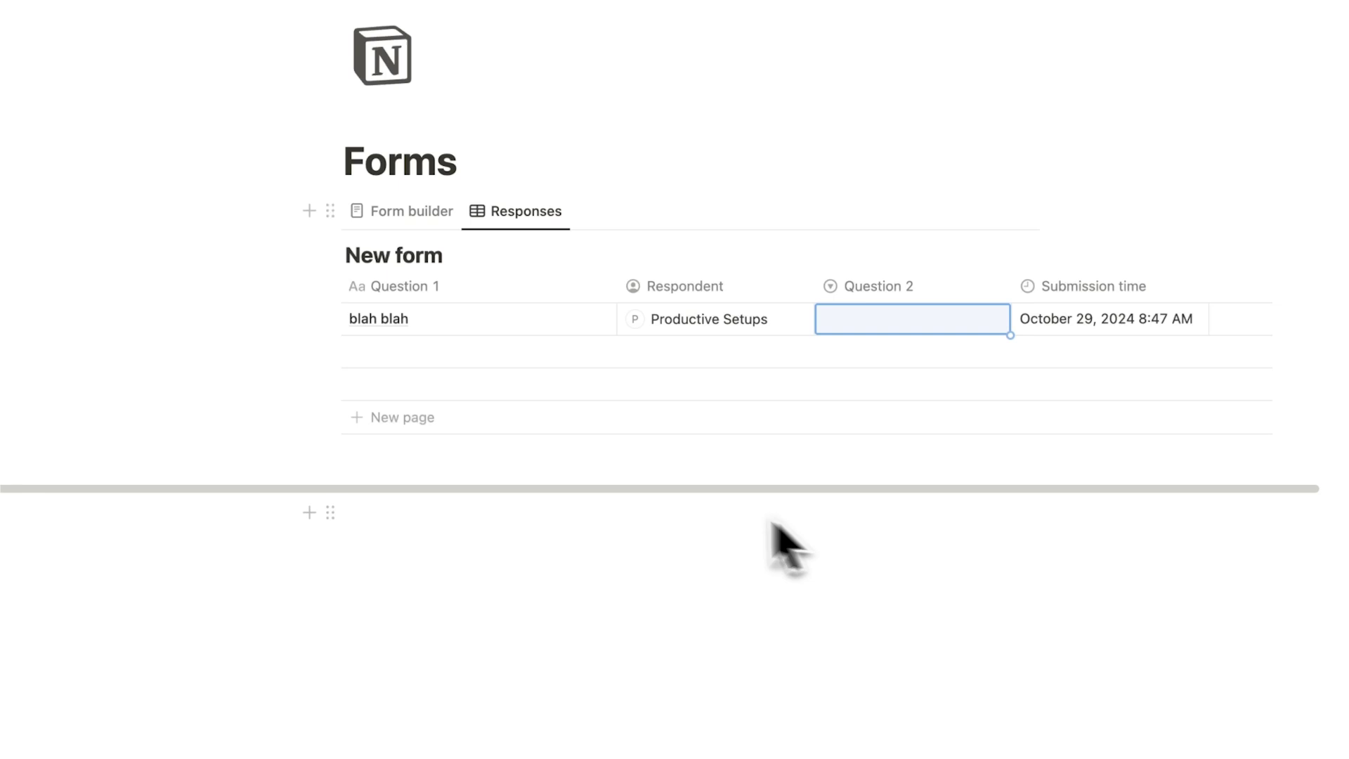
pyautogui.click(393, 226)
pyautogui.scroll(-5, 632, 240)
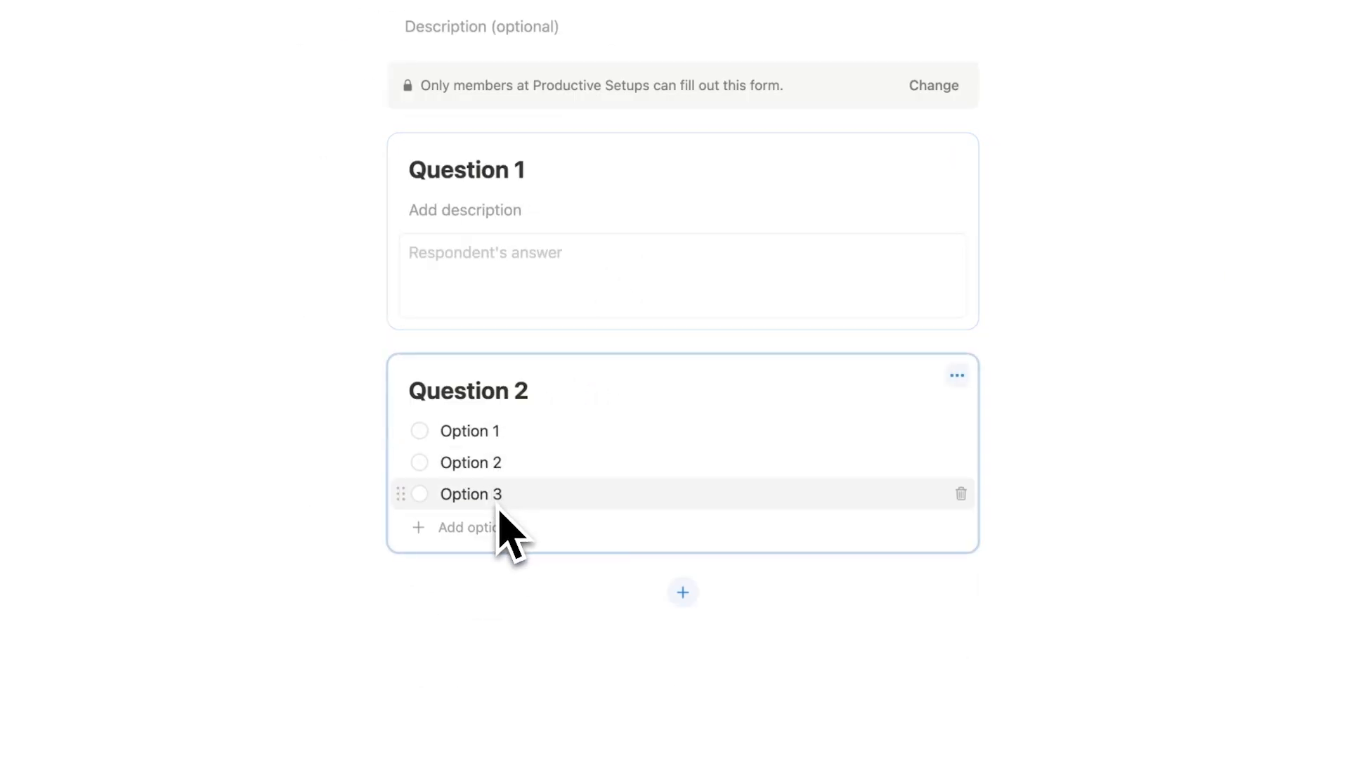
# Rename Question 1 to 'What do you do for work?' and switch off Long answer and Description.
pyautogui.tripleClick(504, 169)
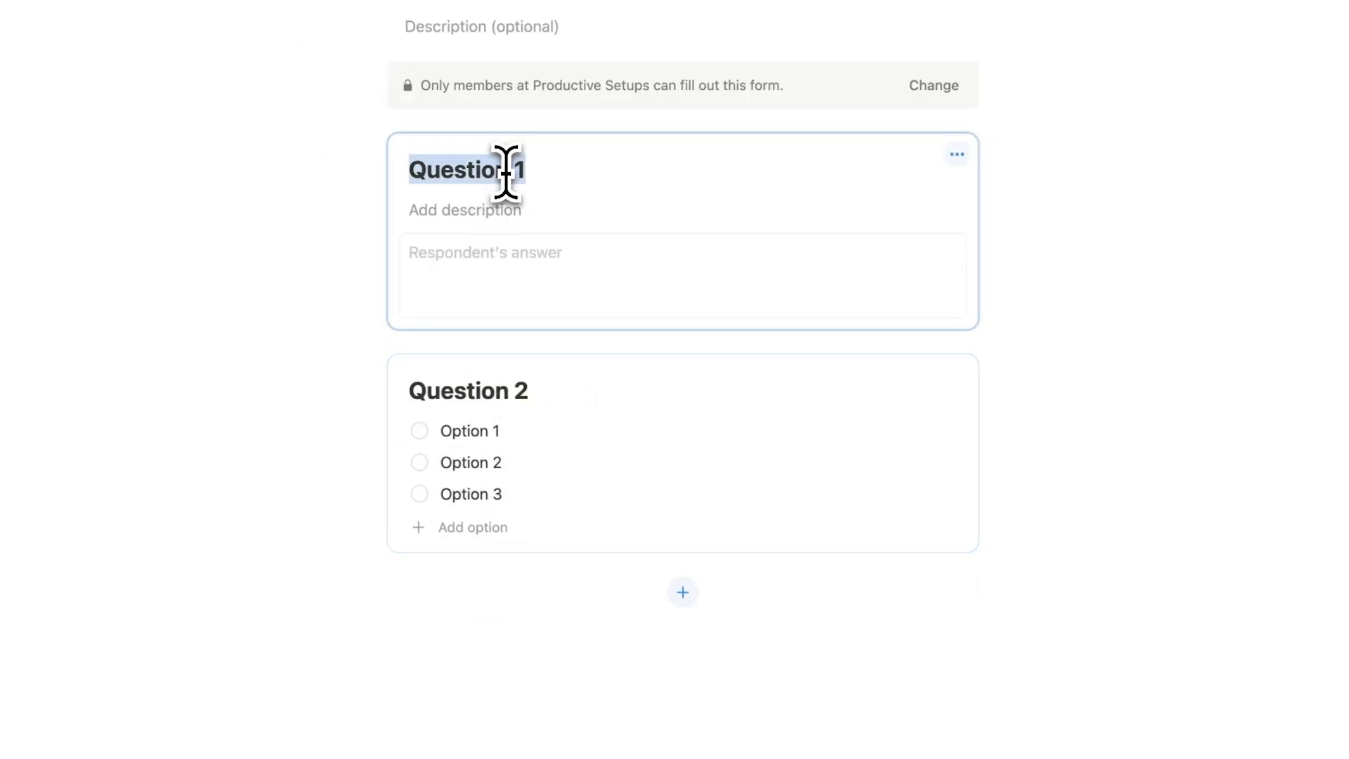
pyautogui.write('What do you ')
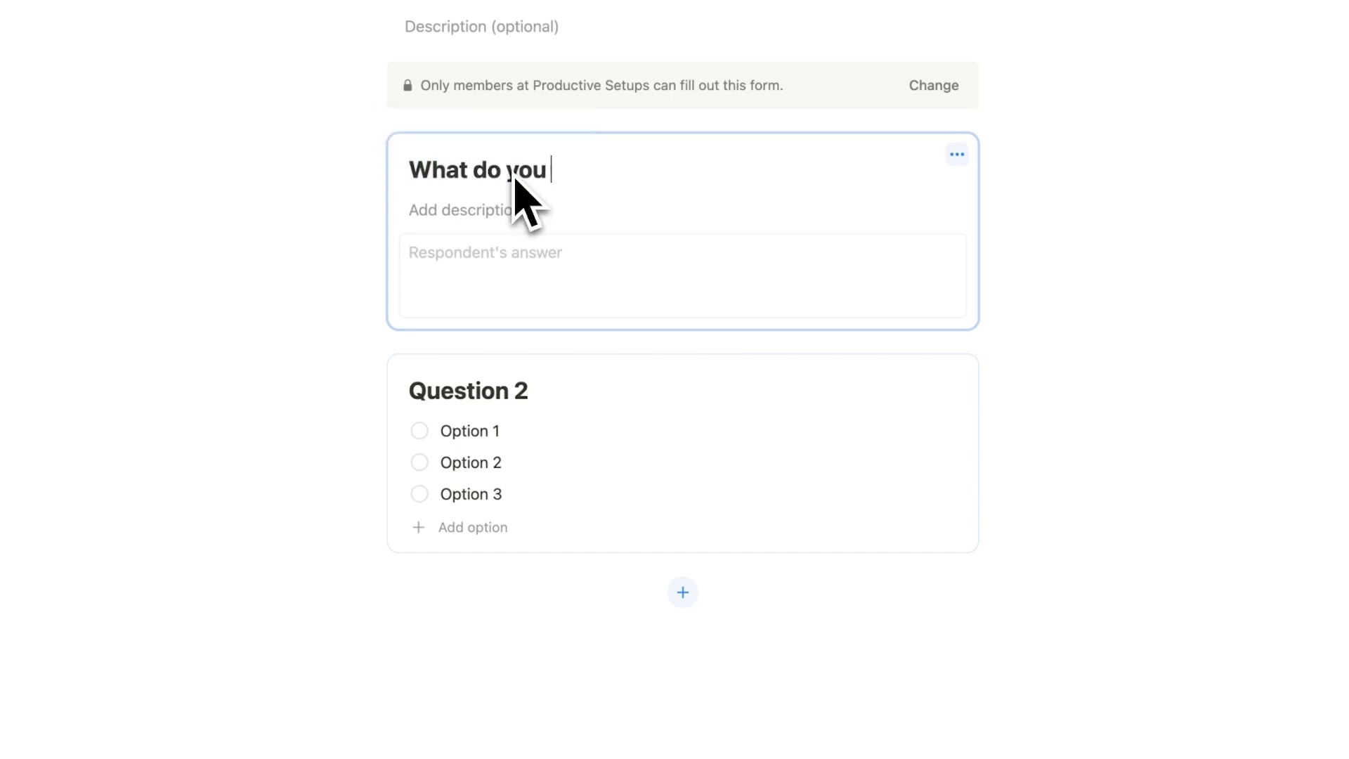
pyautogui.write('do for work?')
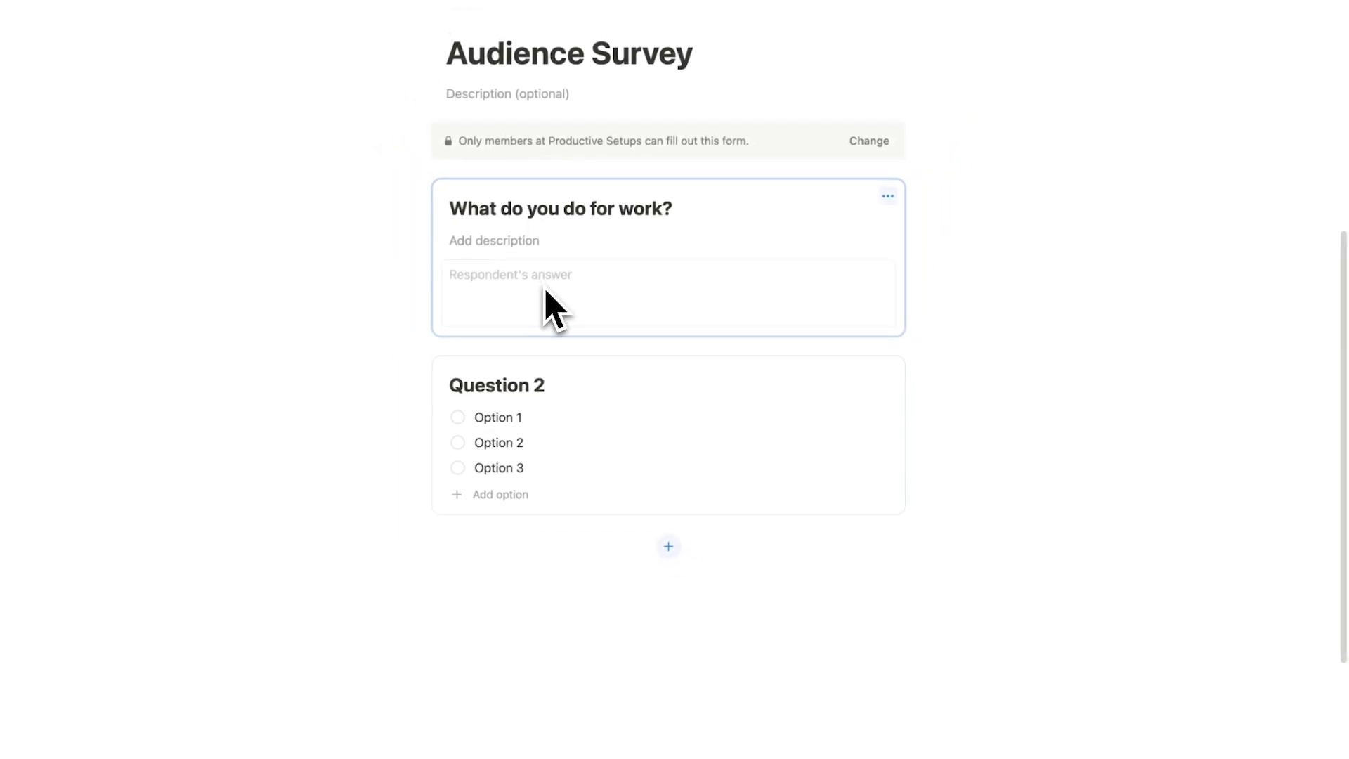
pyautogui.click(887, 197)
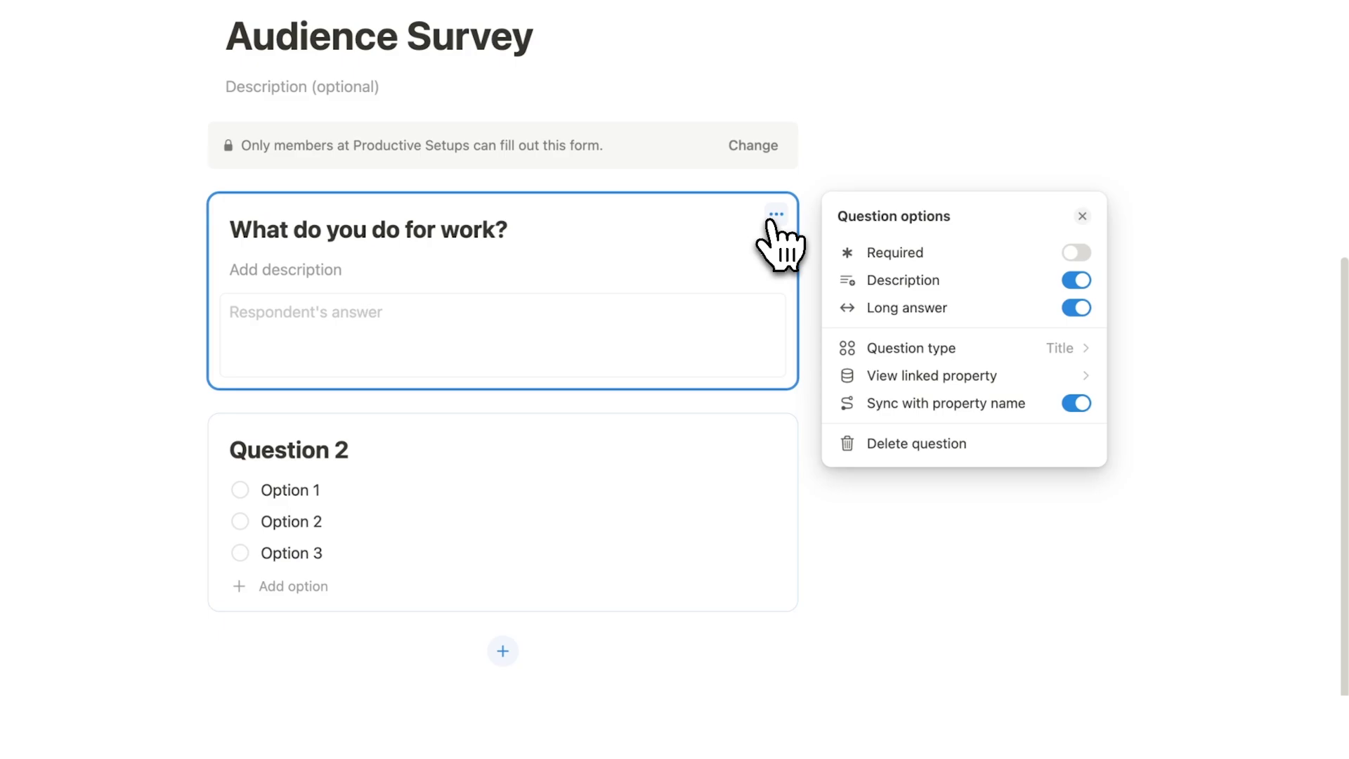
pyautogui.click(1077, 309)
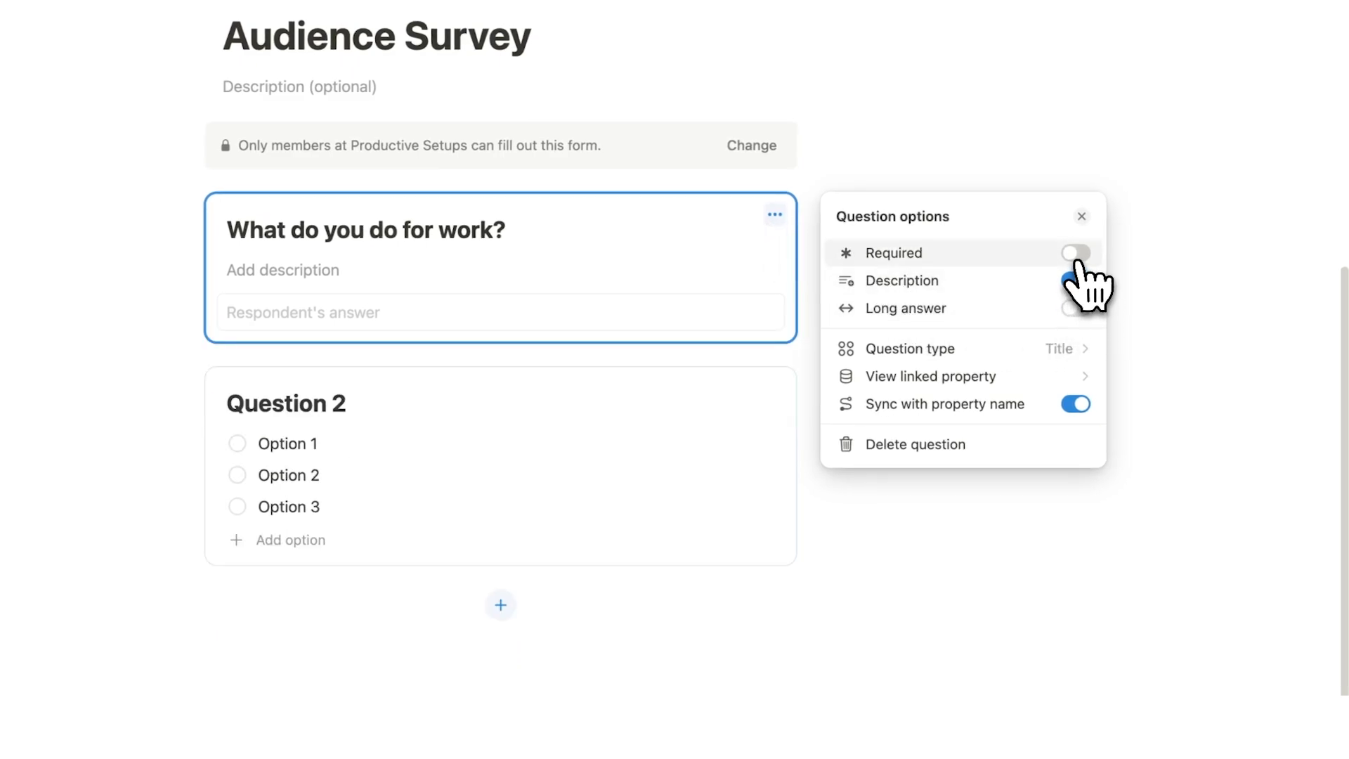
pyautogui.click(1075, 281)
pyautogui.press('Escape')
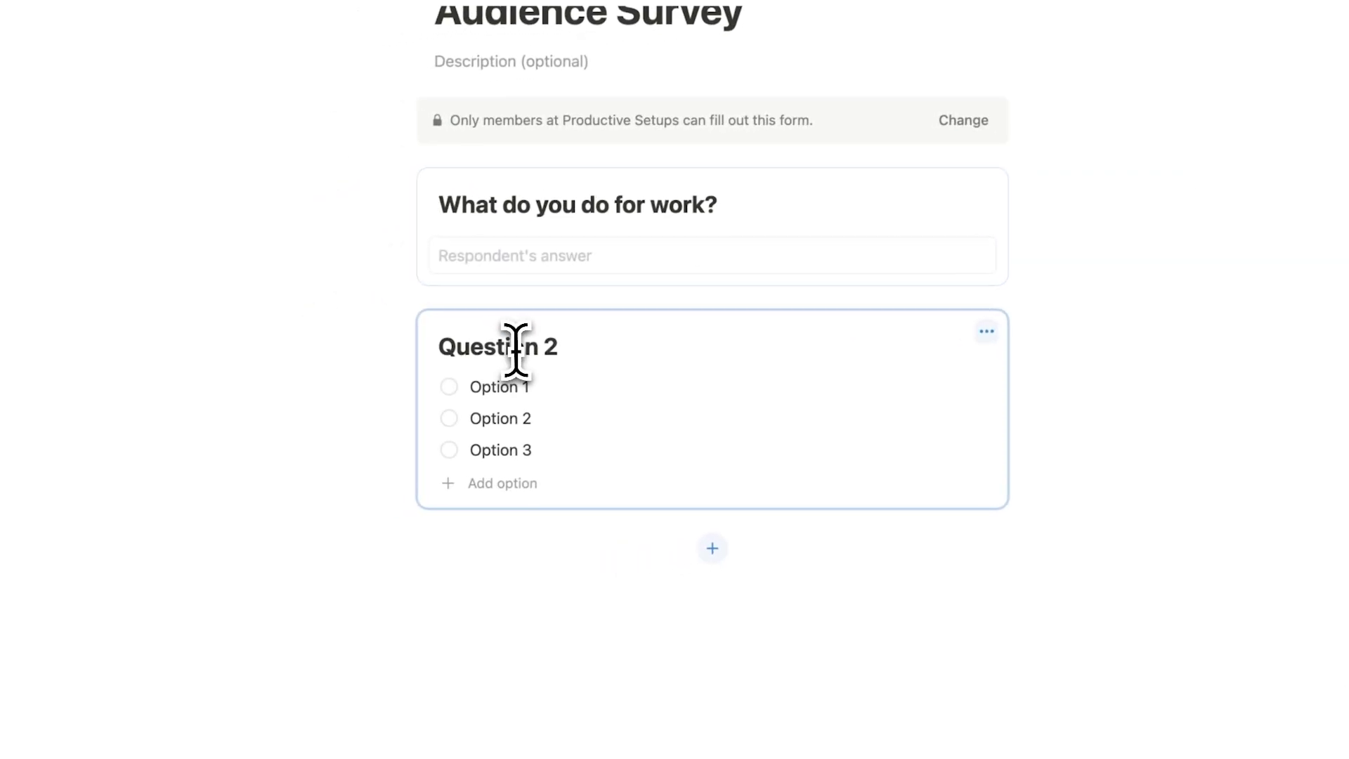
# Rename Question 2 'How did you discover my channel?' with four choices from Searching on YouTube to Word of Mouth.
pyautogui.click(516, 346)
pyautogui.write('How did you discover my channel?')
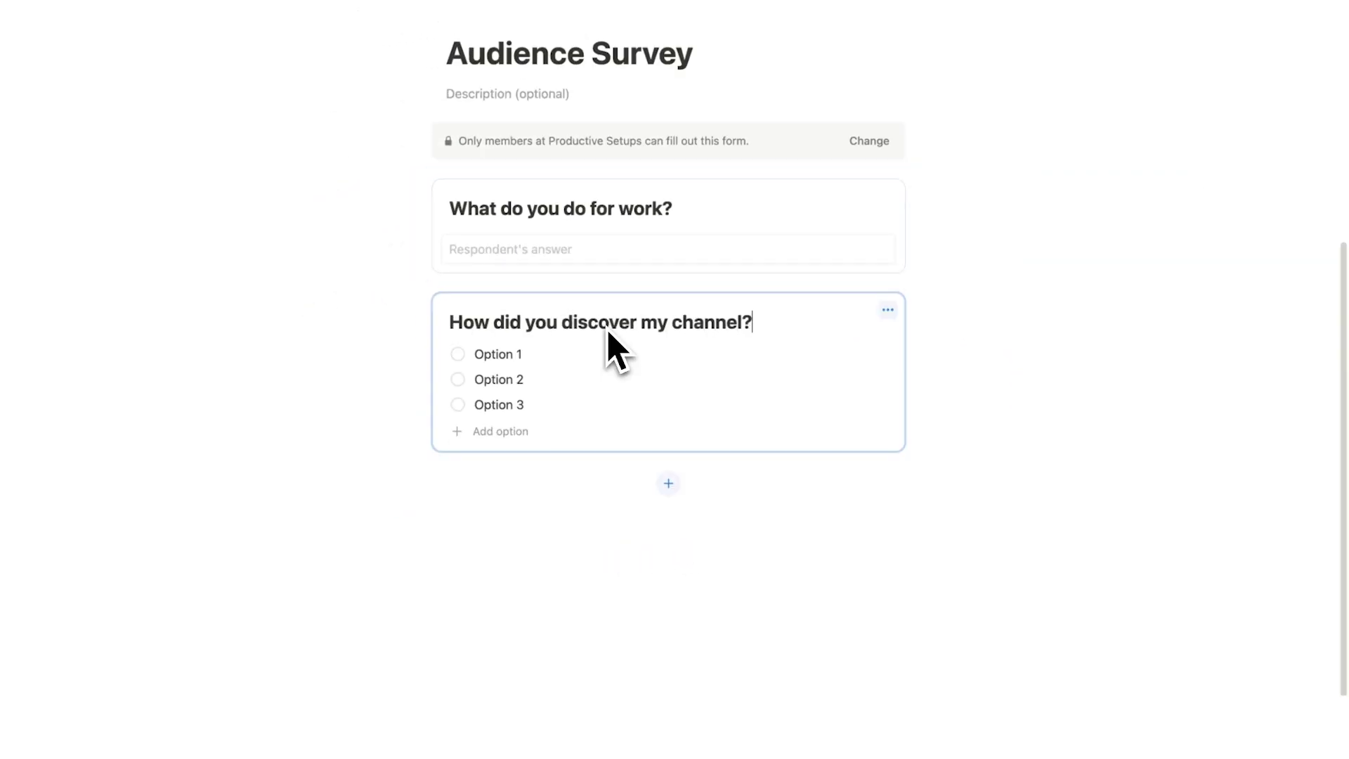
pyautogui.click(618, 354)
pyautogui.write('Searching on YouTube Recommended on YouTube Gumroad Word of Mouth (recommended)')
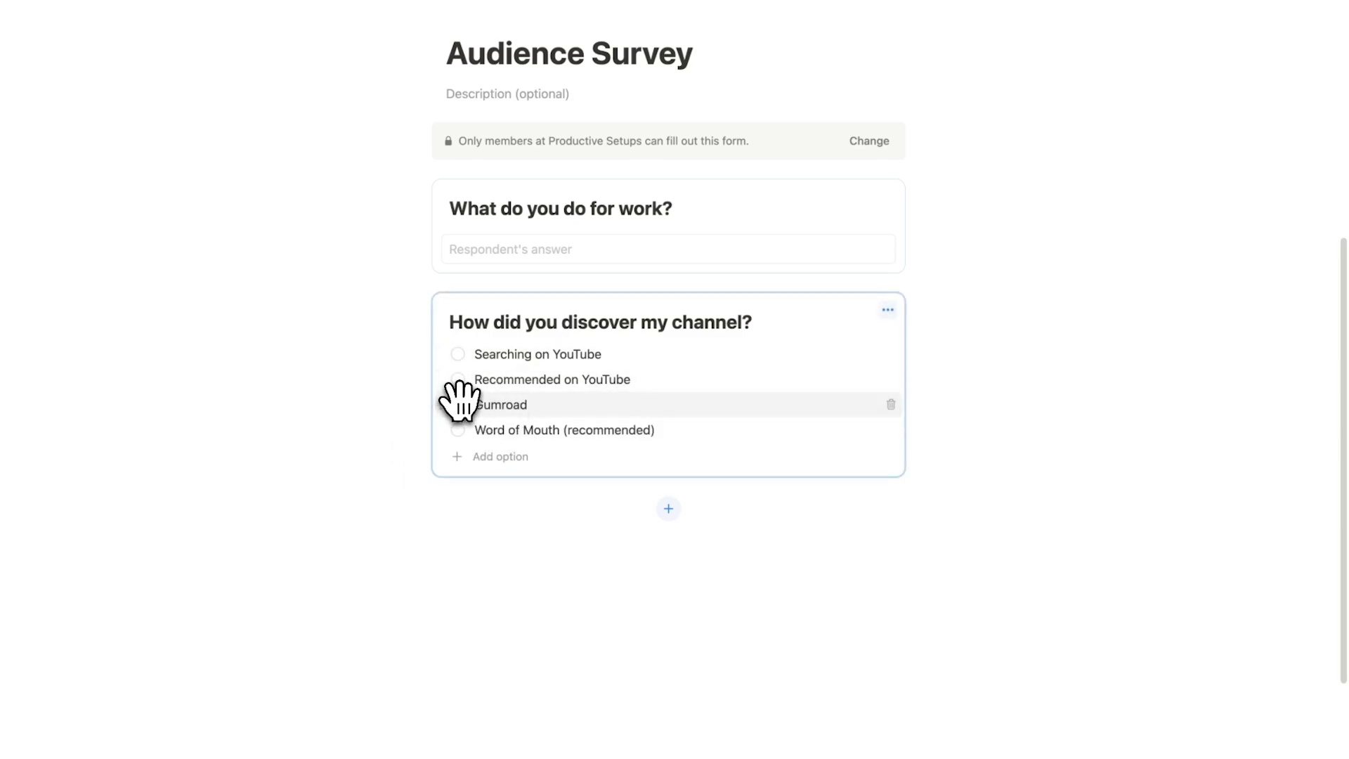
pyautogui.moveTo(448, 404); pyautogui.dragTo(422, 356)
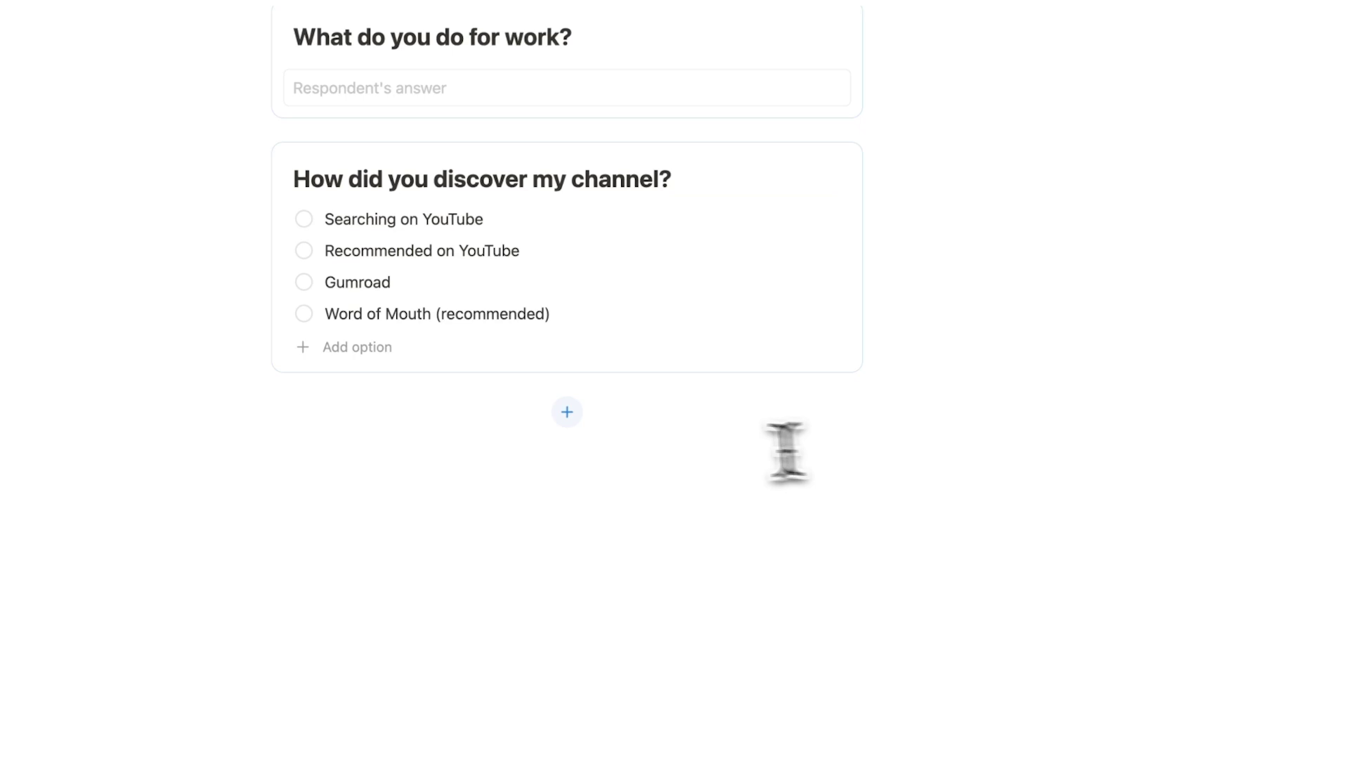
# Add a Date question below the channel question and view the Responses table.
pyautogui.click(668, 508)
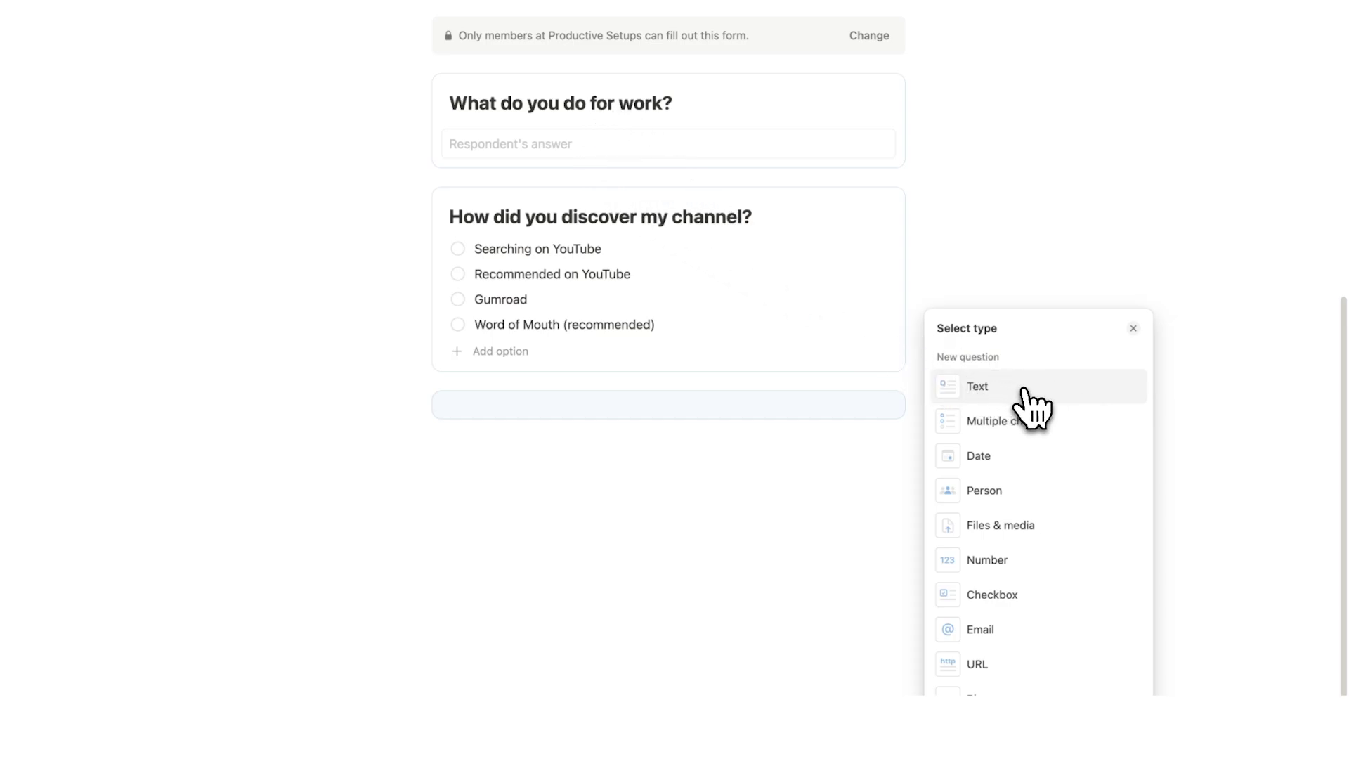
pyautogui.click(1024, 460)
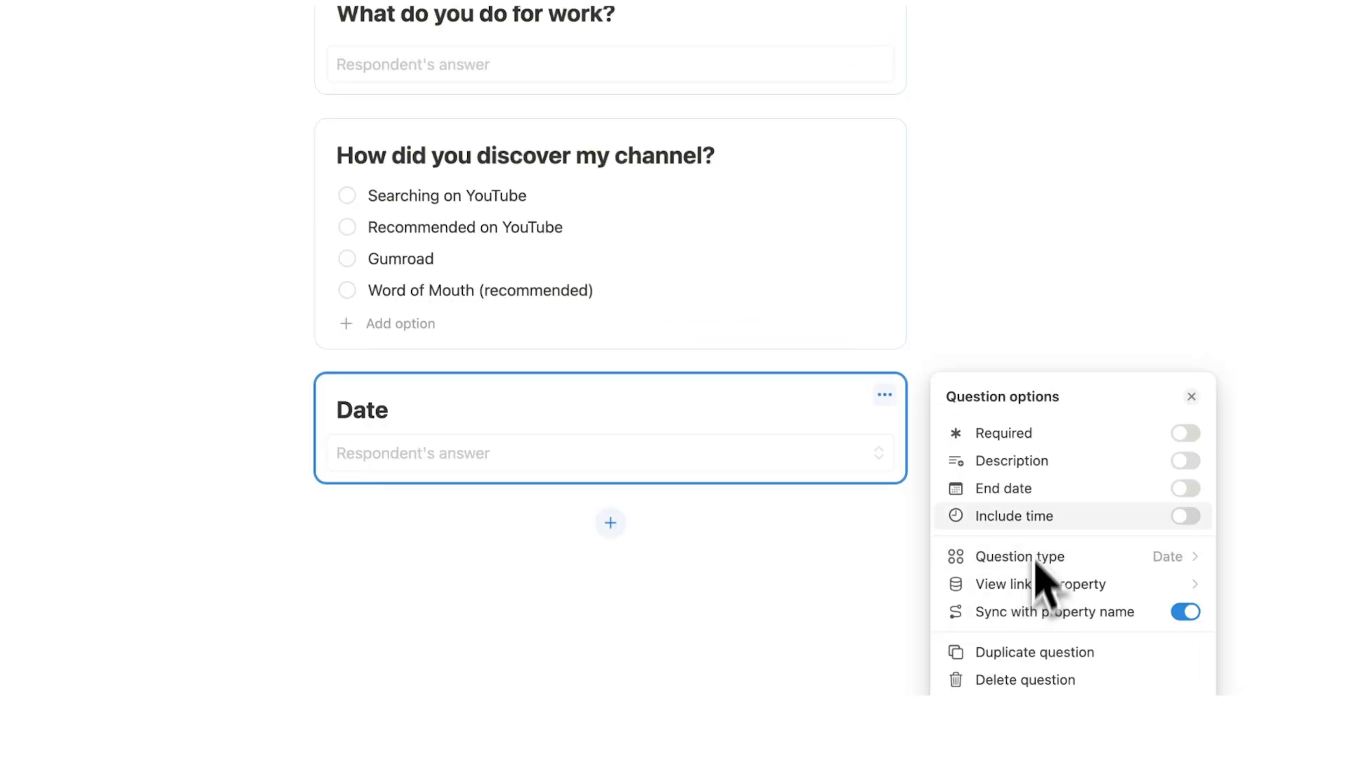
pyautogui.press('Escape')
pyautogui.scroll(10, 753, 451)
pyautogui.click(457, 184)
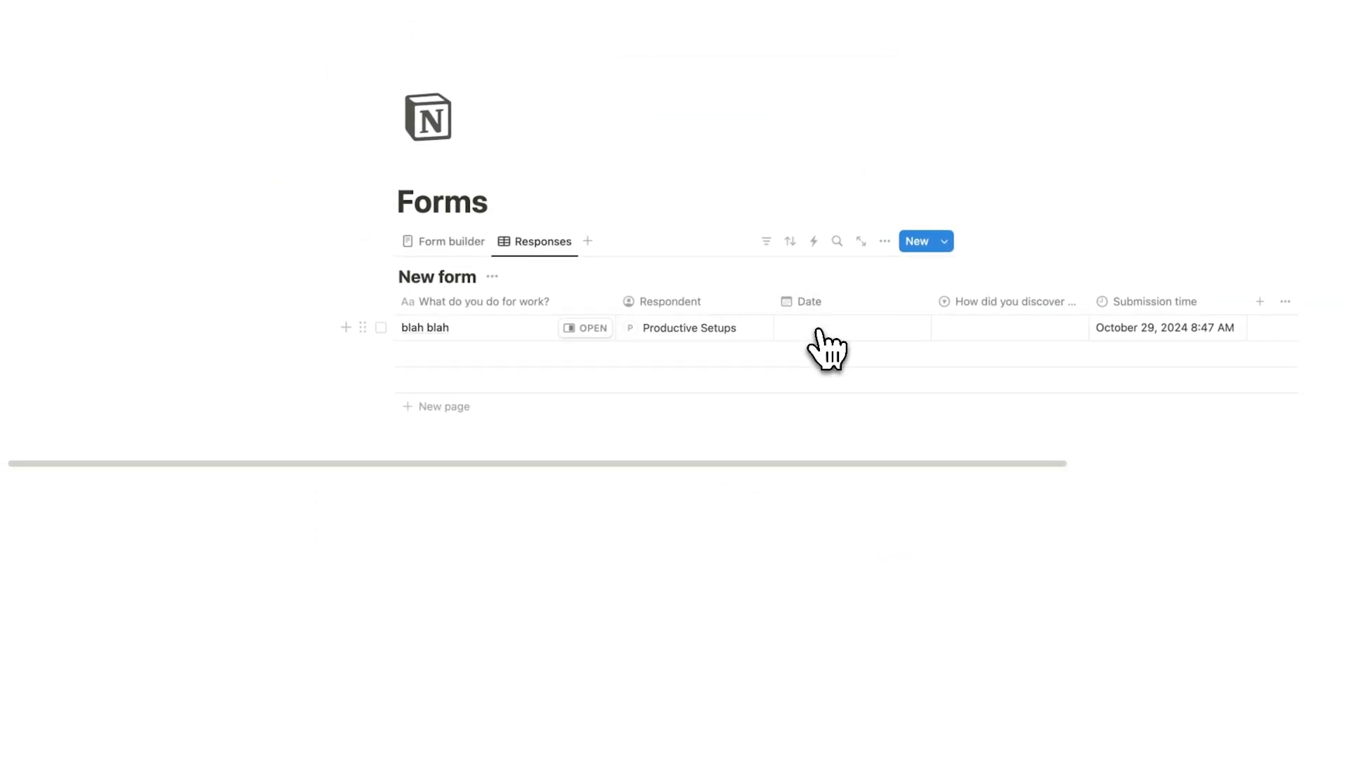
# Move the Respondent column to the front and delete the Date property from the responses table.
pyautogui.moveTo(669, 301); pyautogui.dragTo(1009, 346)
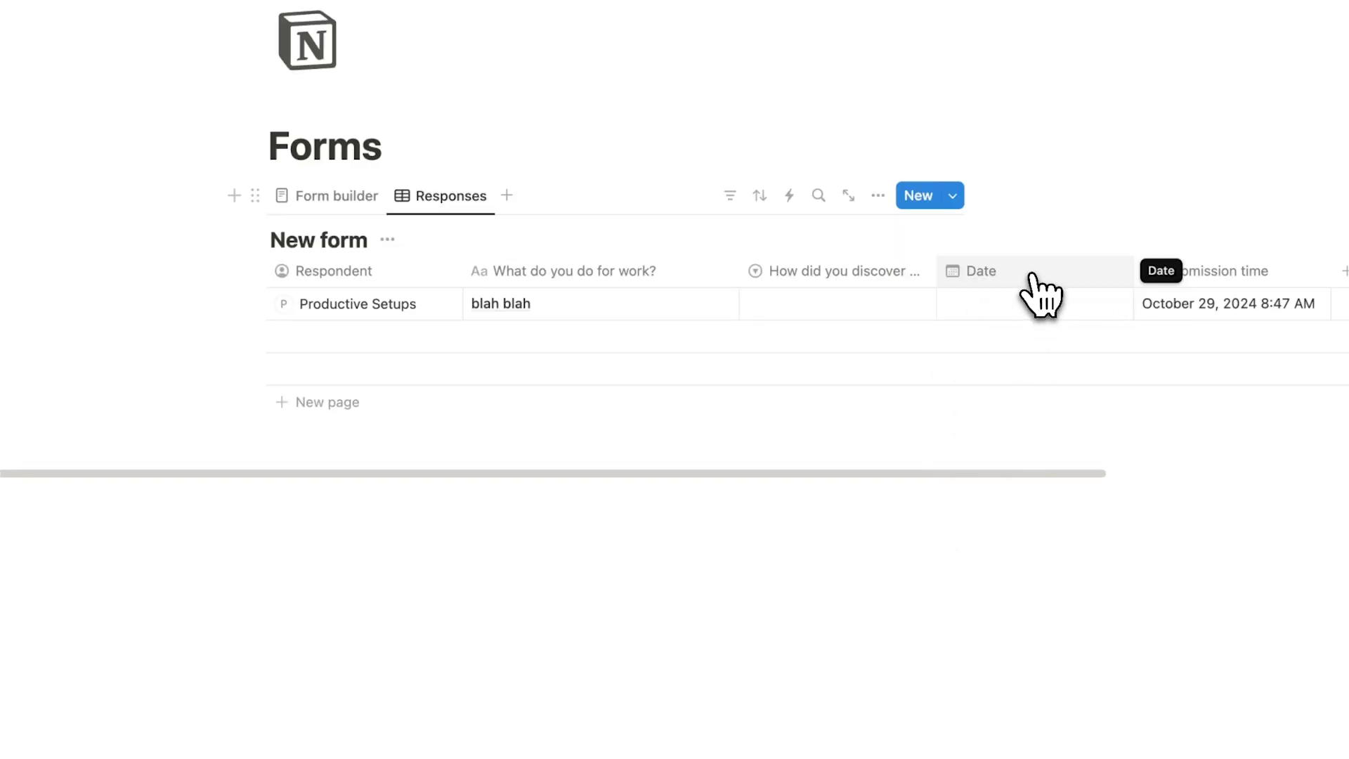
pyautogui.click(1033, 276)
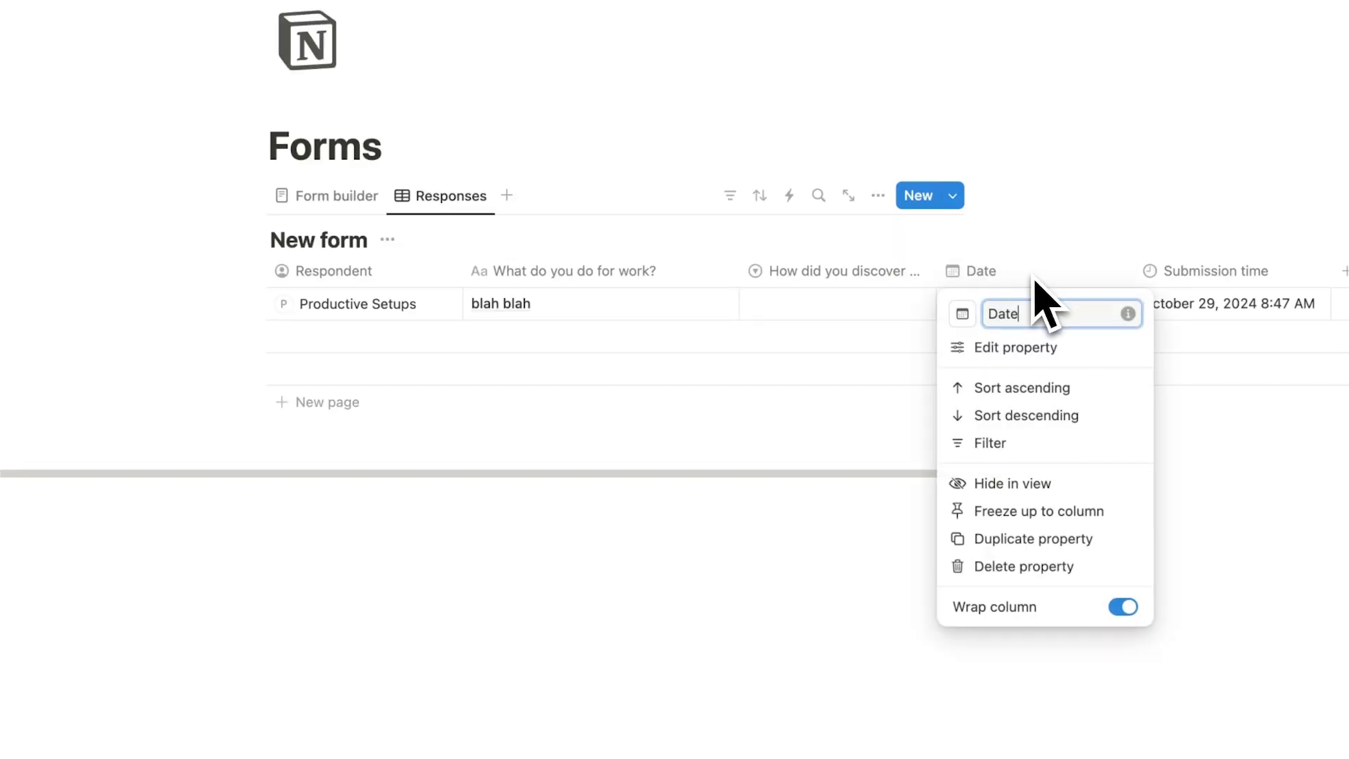
pyautogui.click(1045, 563)
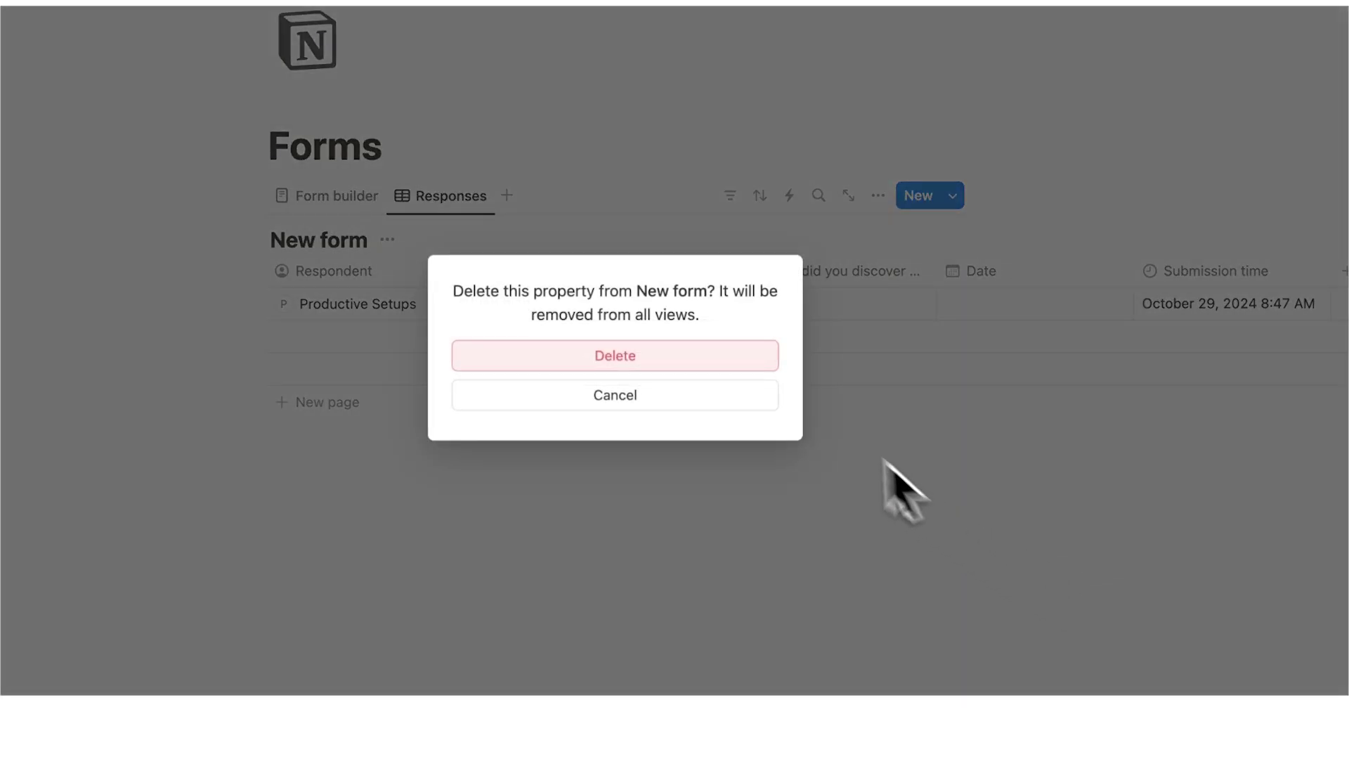
pyautogui.click(614, 356)
pyautogui.click(504, 247)
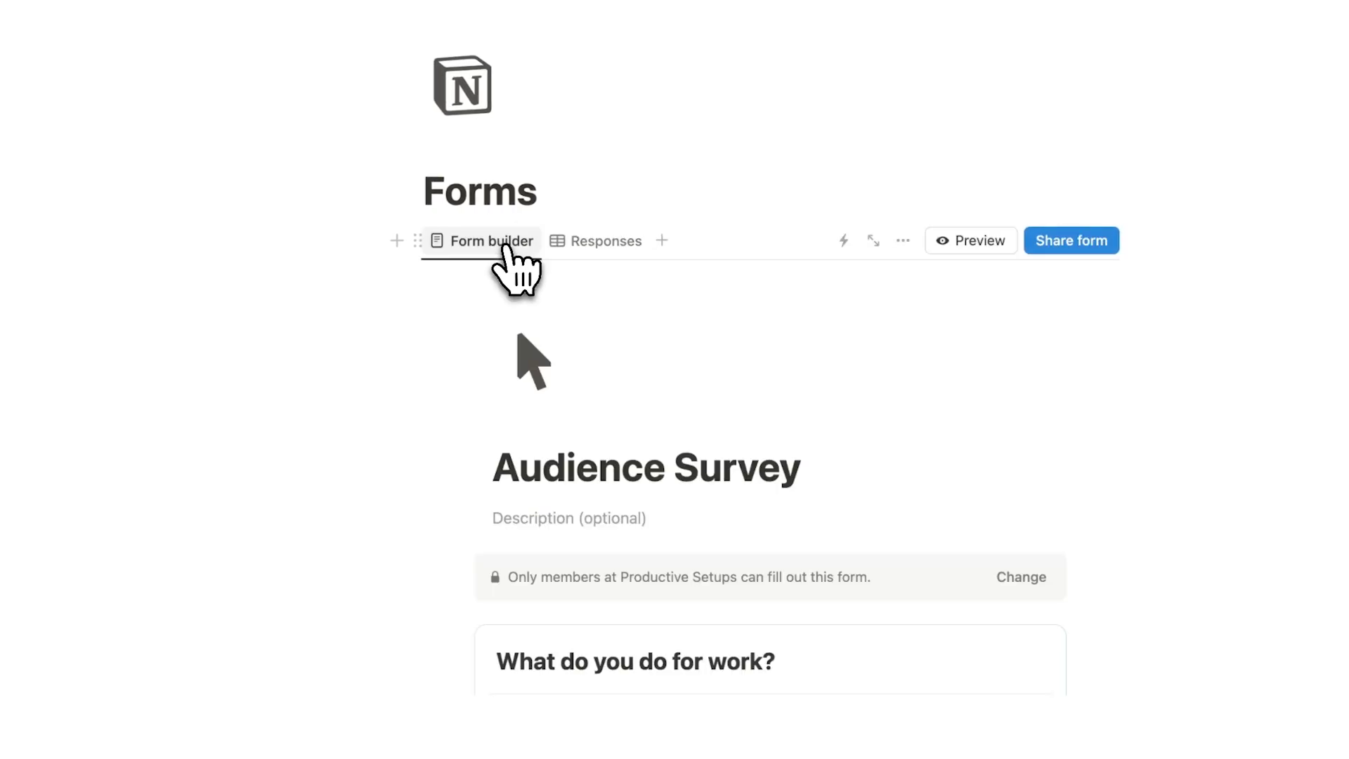
pyautogui.scroll(-10, 506, 267)
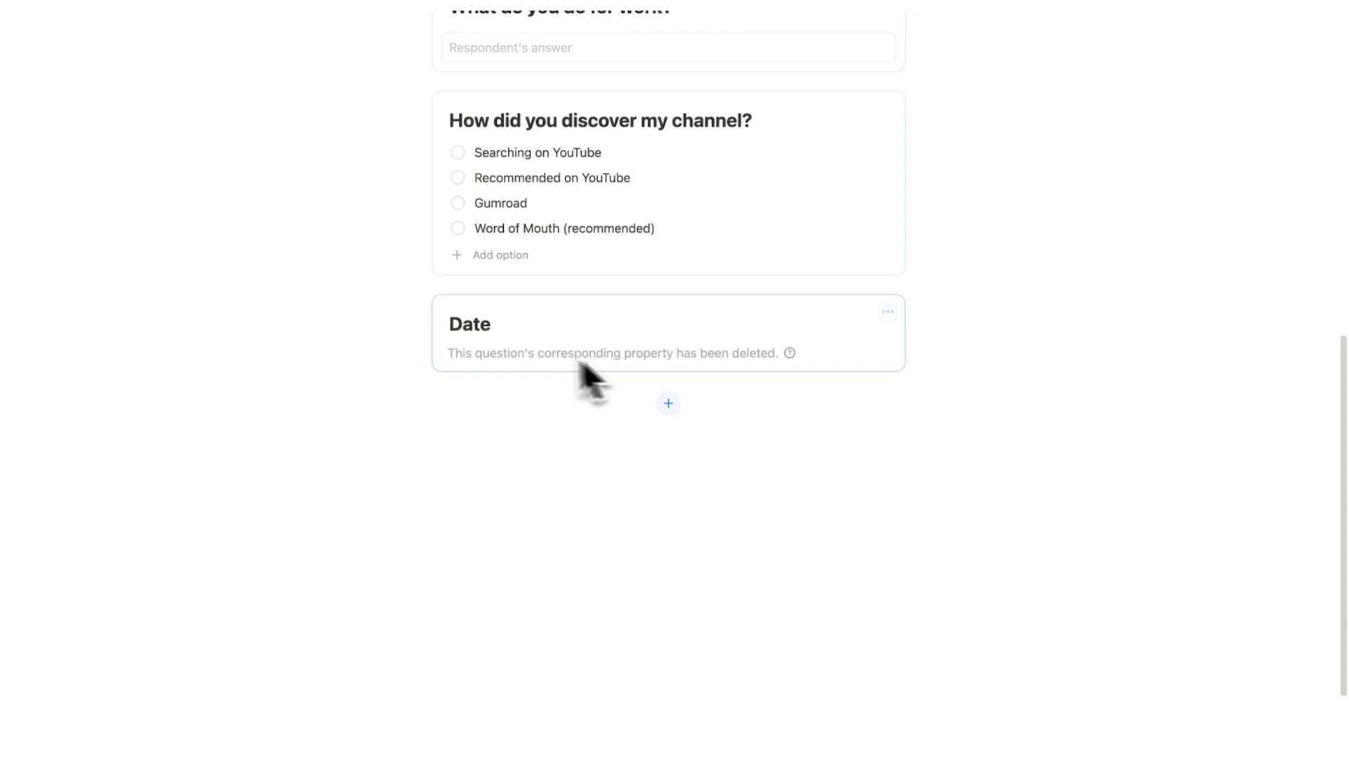
pyautogui.scroll(2, 550, 357)
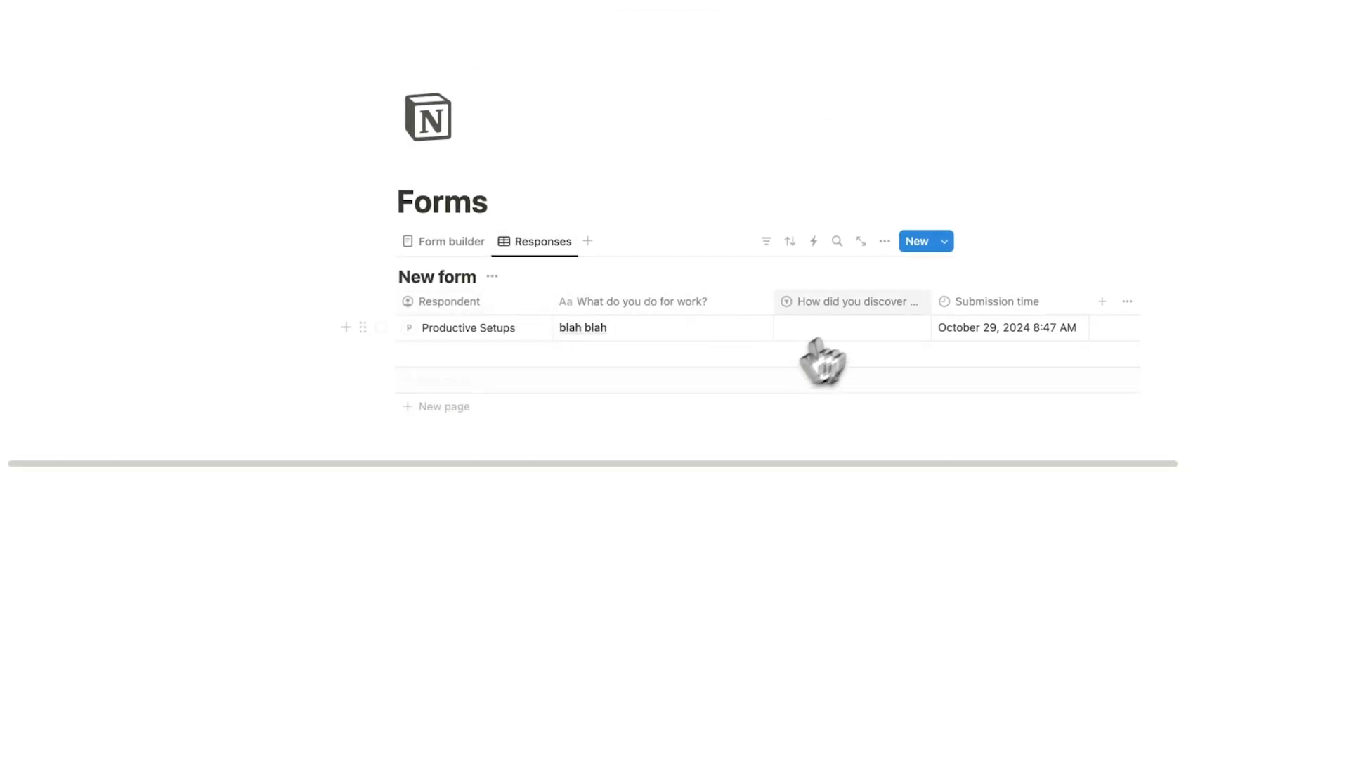
# Delete the orphaned Date question and add a Files & media upload question after the channel question.
pyautogui.click(1327, 15)
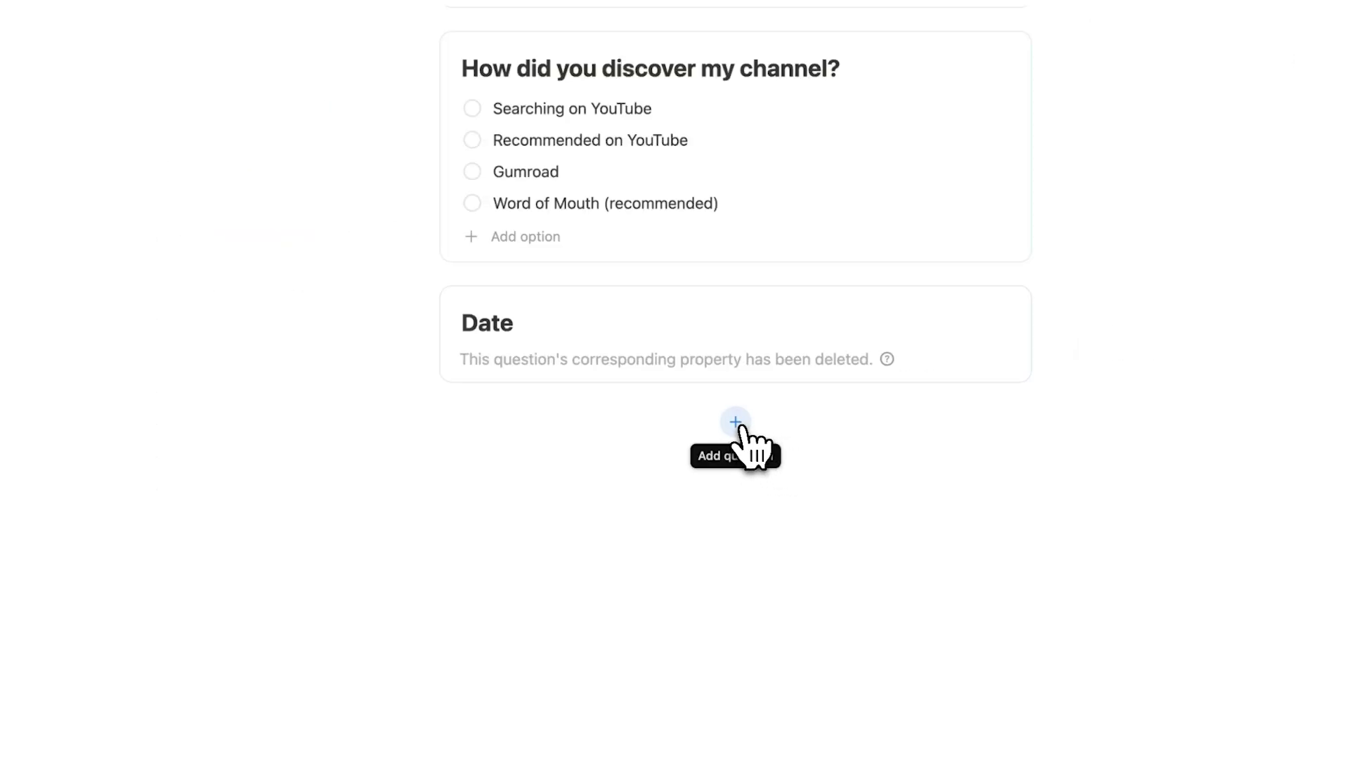
pyautogui.click(736, 422)
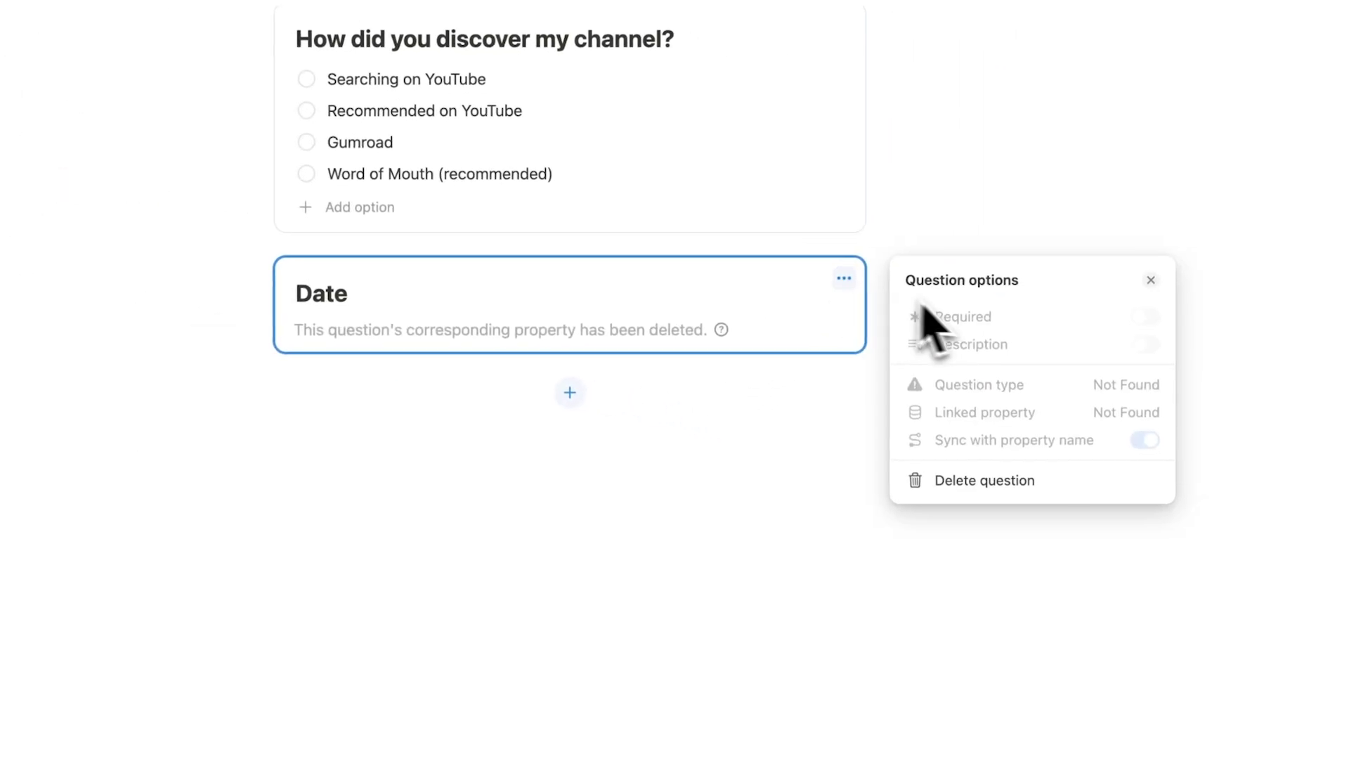
pyautogui.click(985, 478)
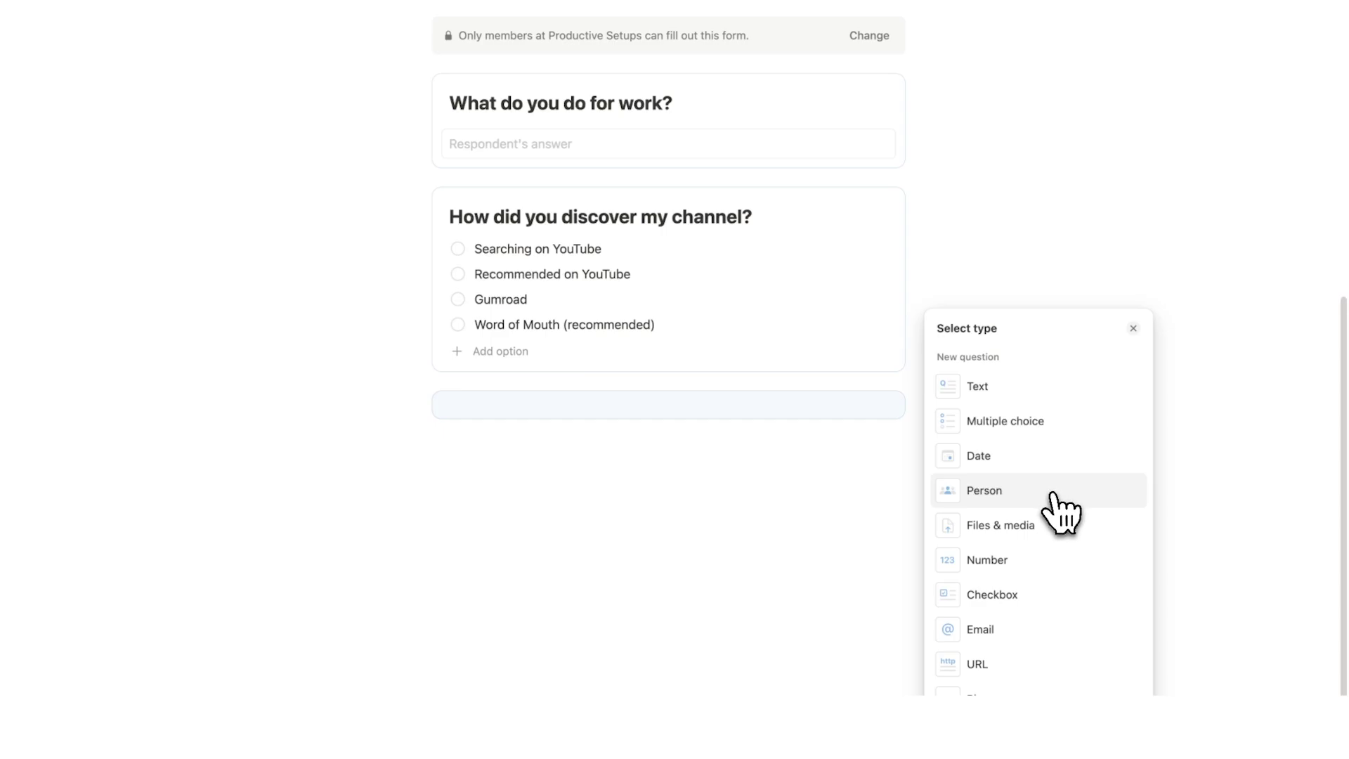
pyautogui.click(1068, 527)
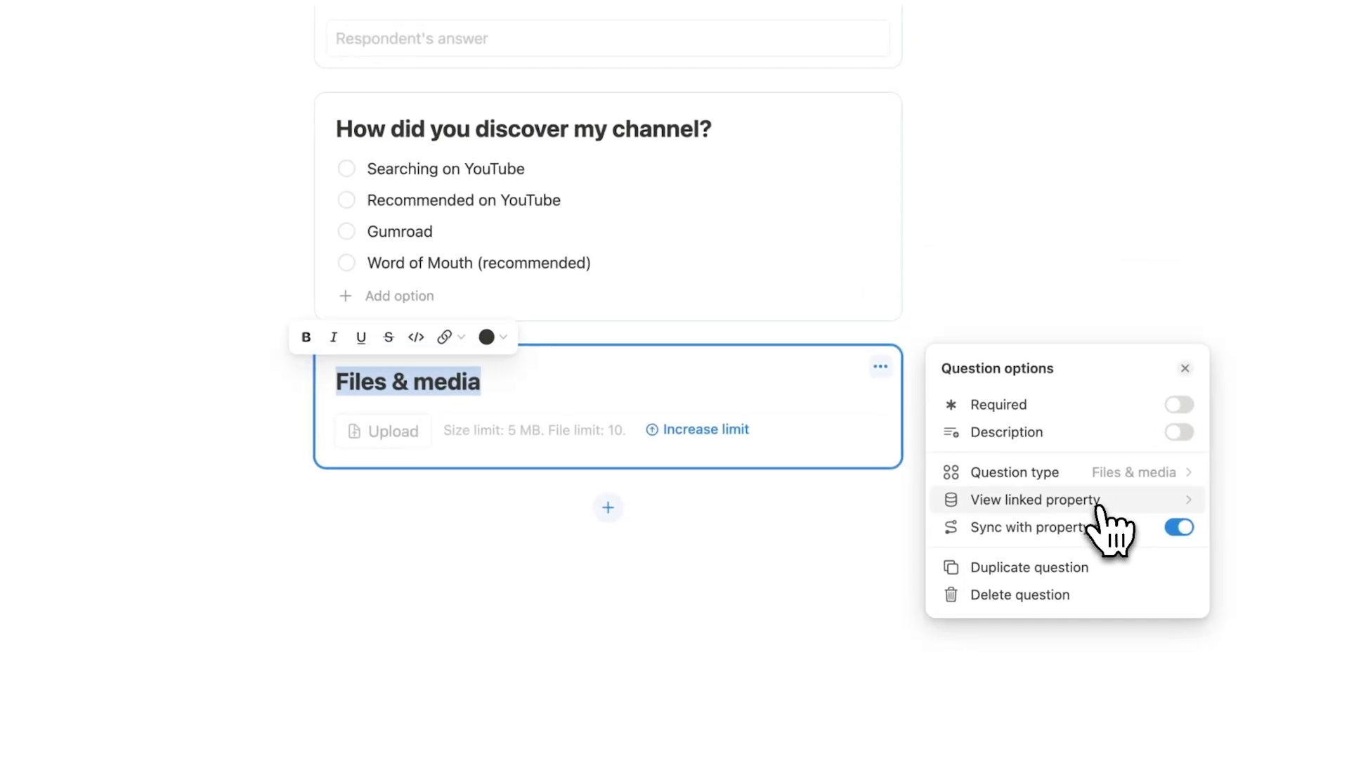
pyautogui.press('Right')
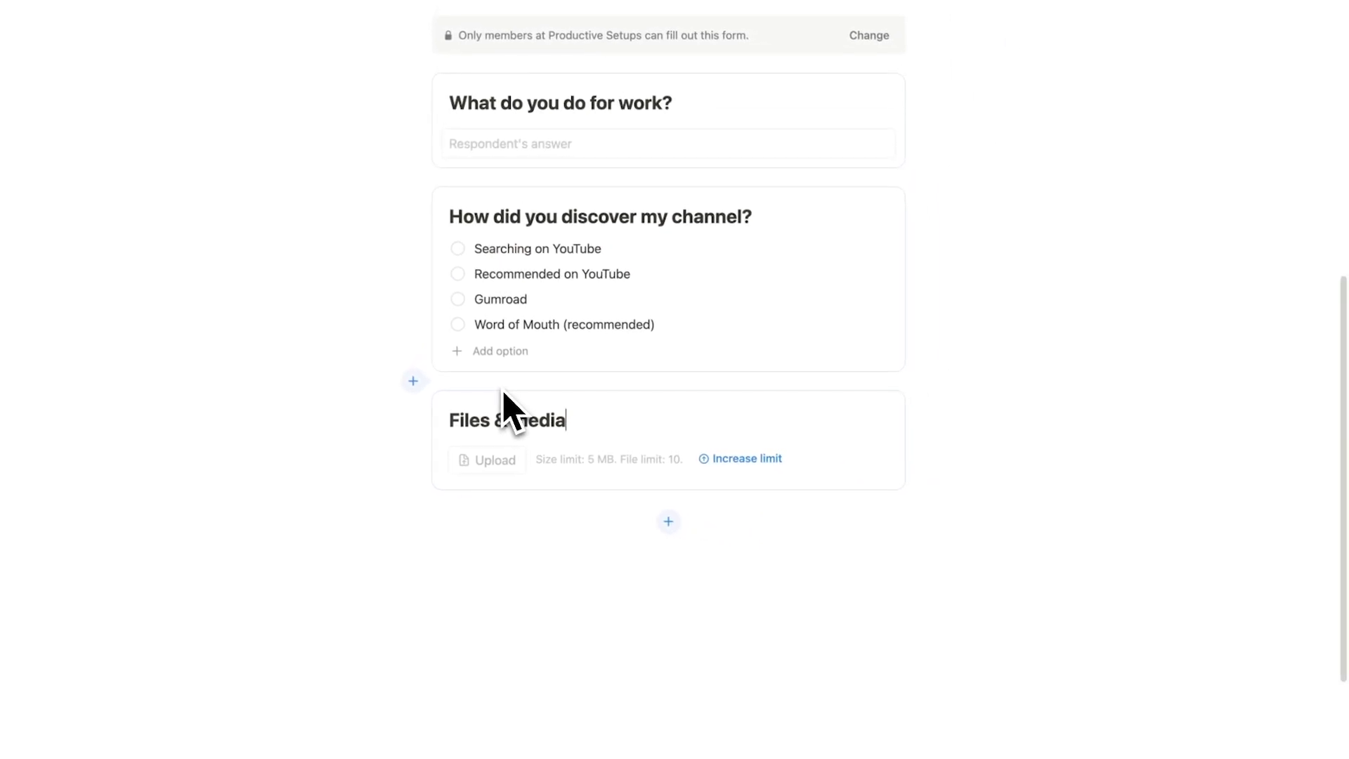
pyautogui.scroll(-2, 533, 429)
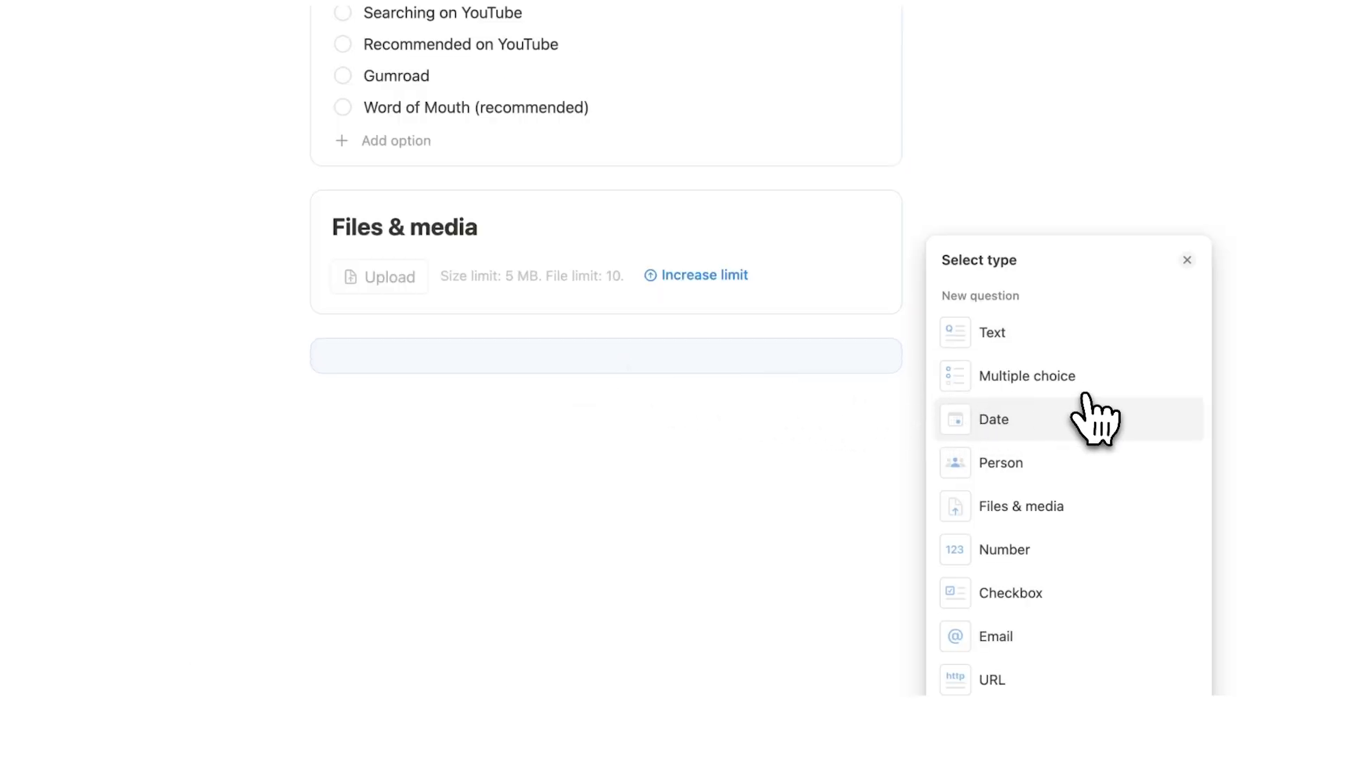
# Add a Number question titled 'What is your Salary' and switch to the responses table.
pyautogui.click(1099, 549)
pyautogui.click(462, 372)
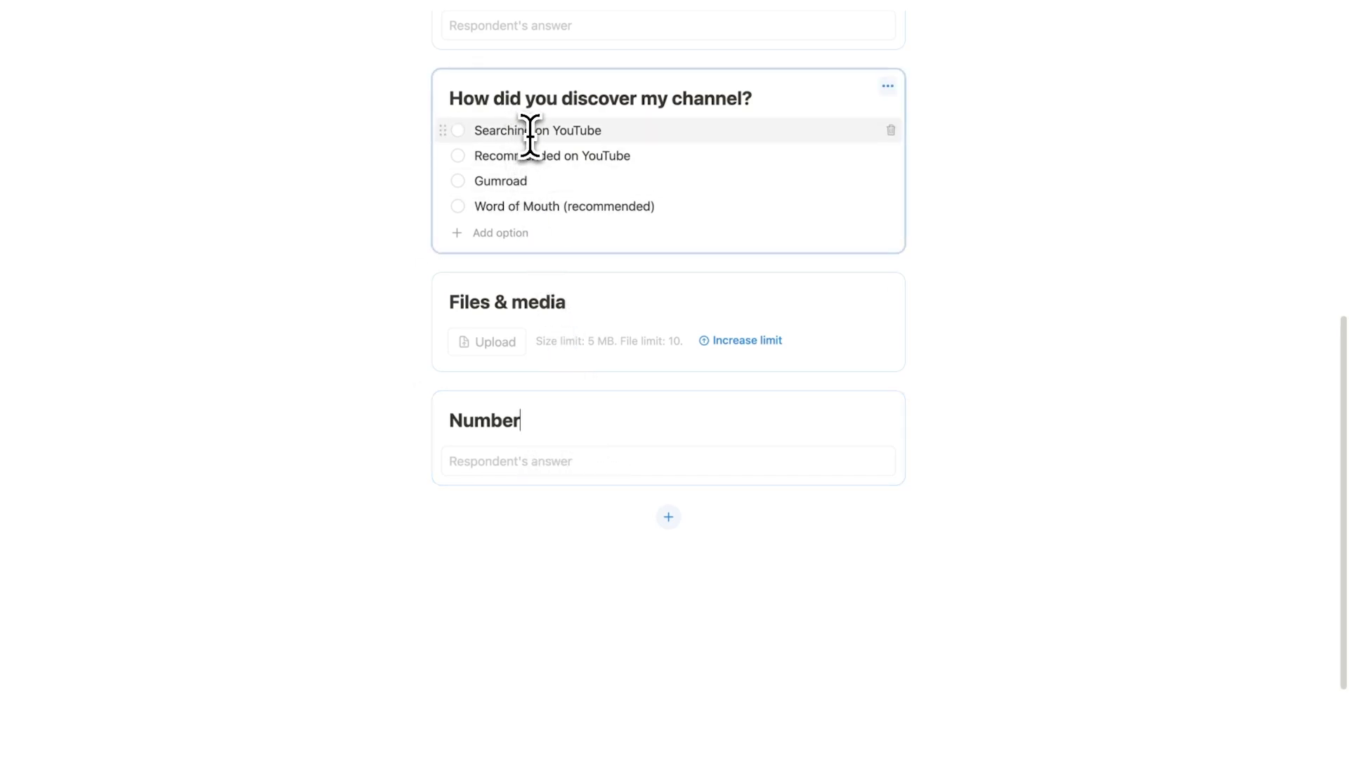
pyautogui.doubleClick(517, 422)
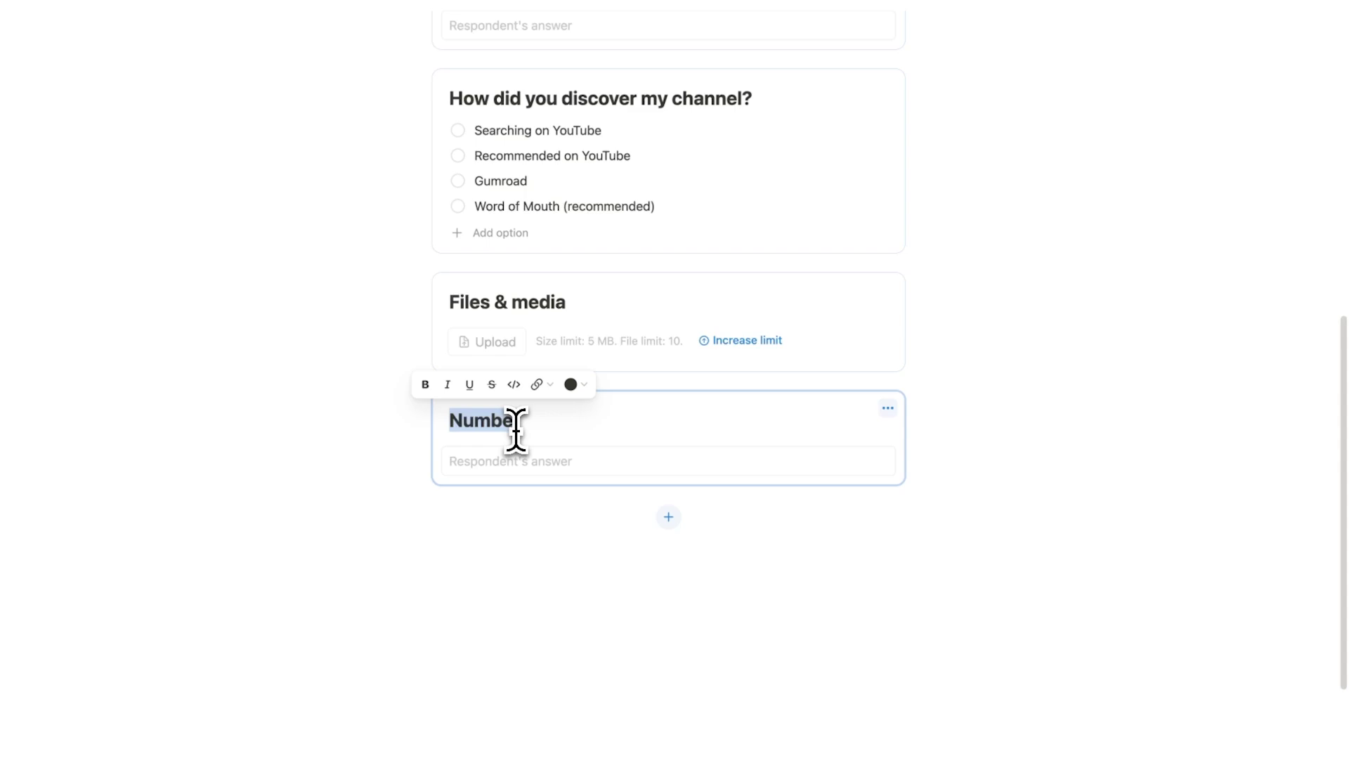
pyautogui.write('What is your Salary?')
pyautogui.scroll(-2, 594, 340)
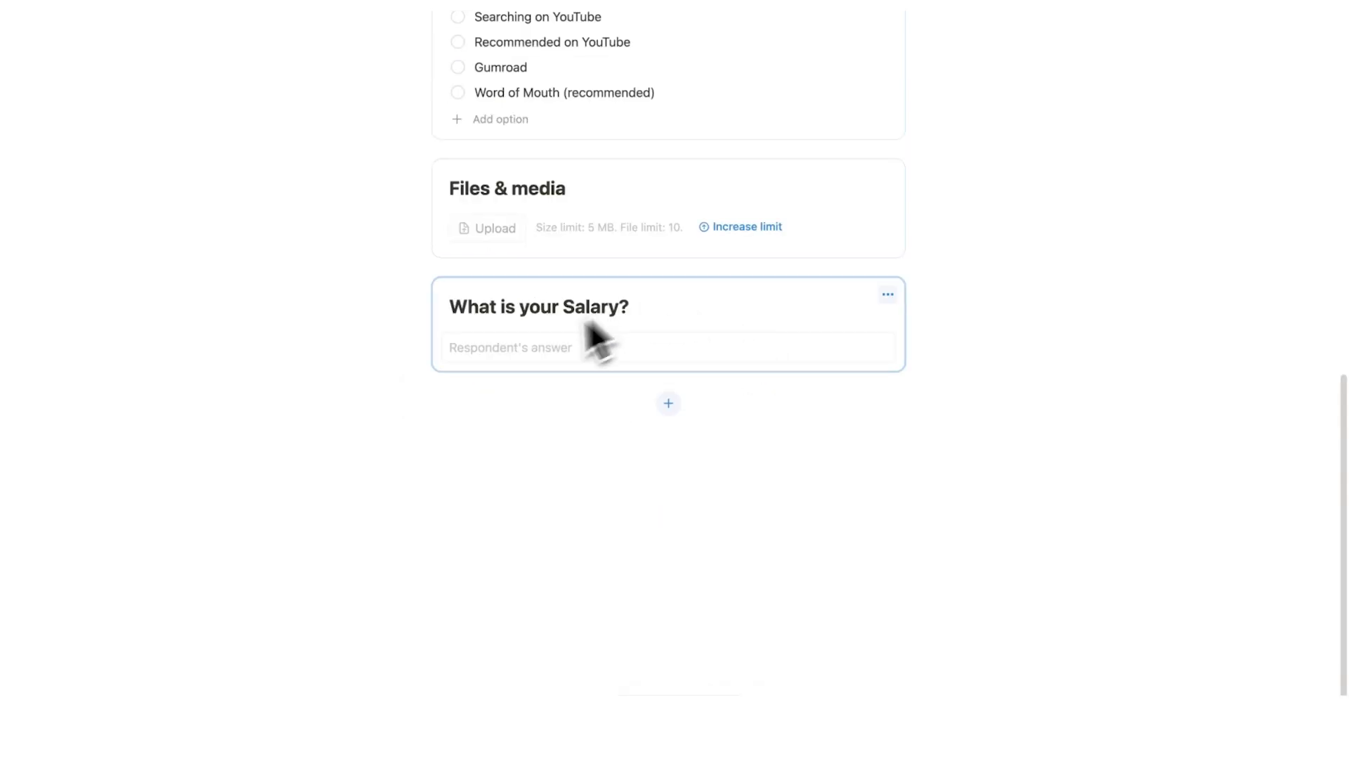
pyautogui.scroll(10, 689, 398)
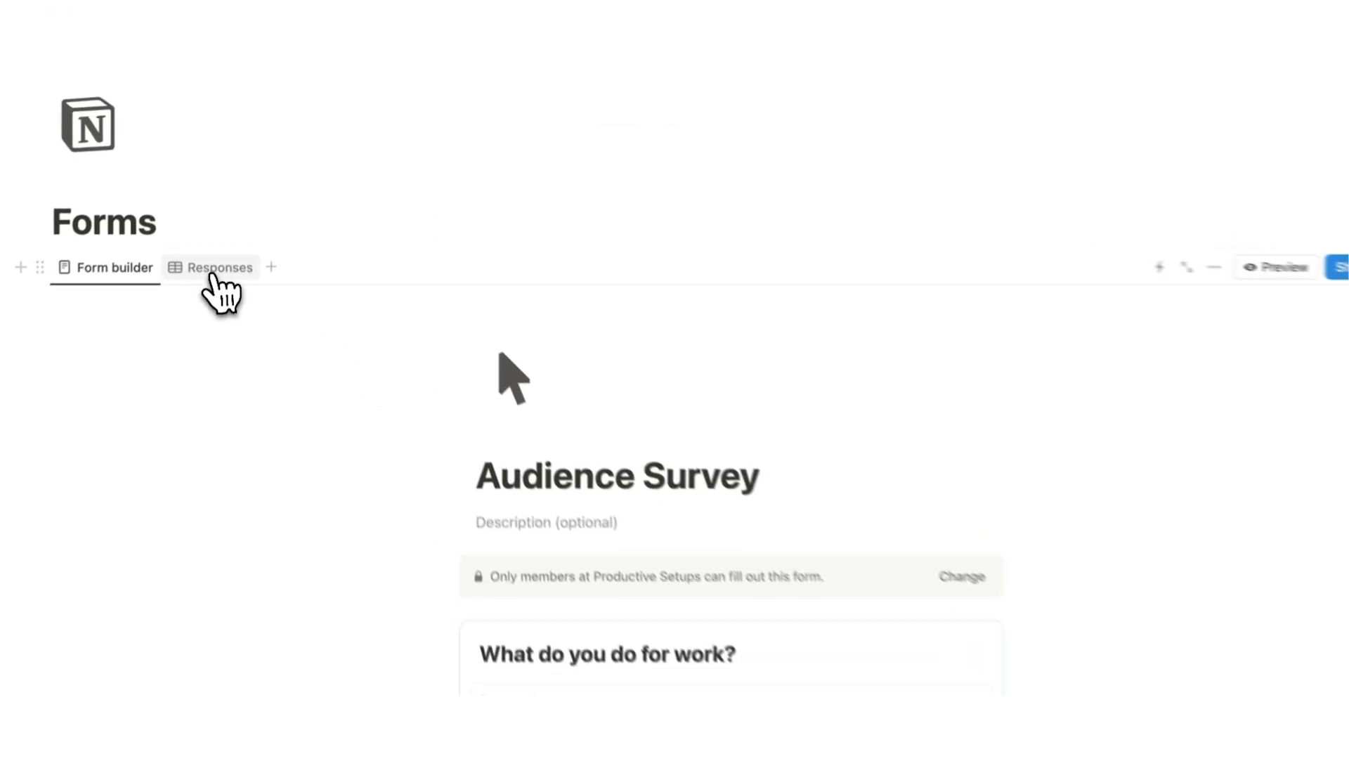
pyautogui.click(218, 238)
# Enter 100000 as the first response's salary and add a new empty row.
pyautogui.click(1187, 390)
pyautogui.write('100000')
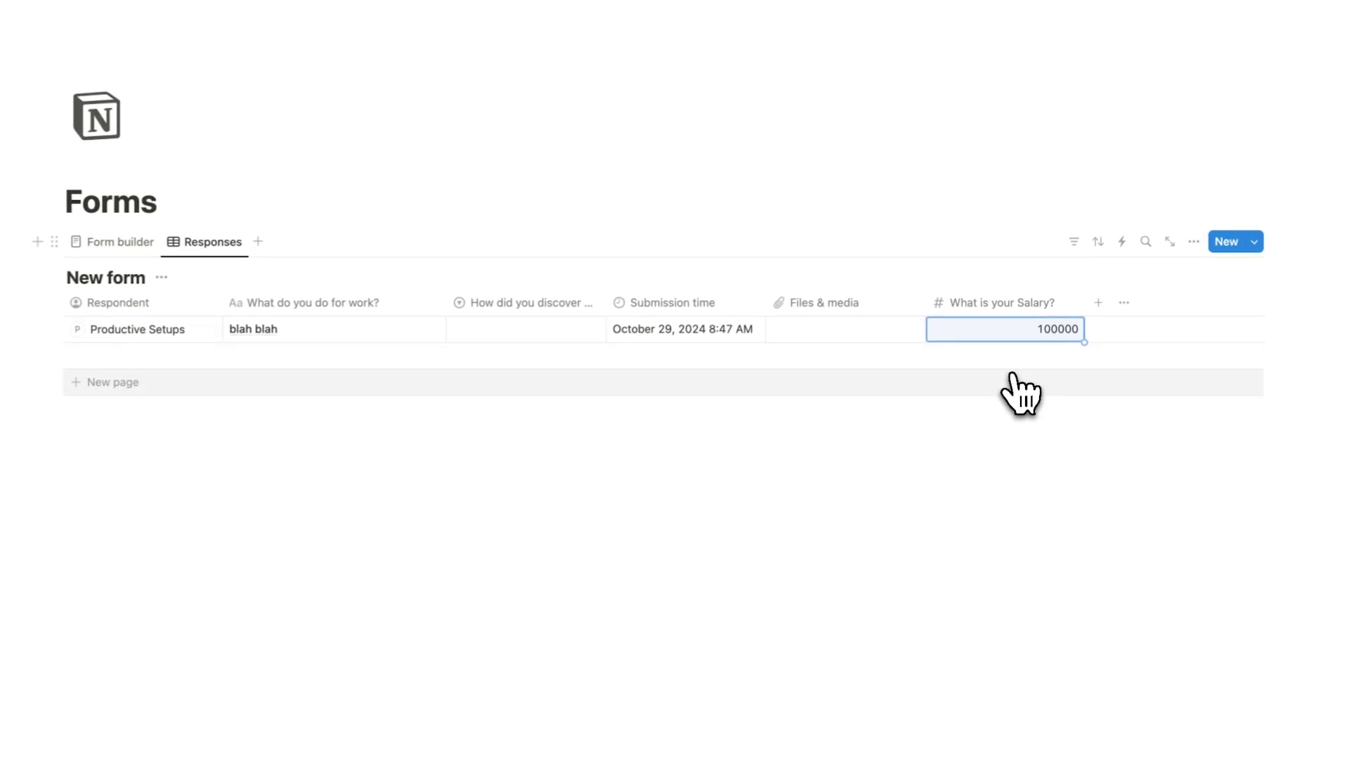
pyautogui.click(1013, 379)
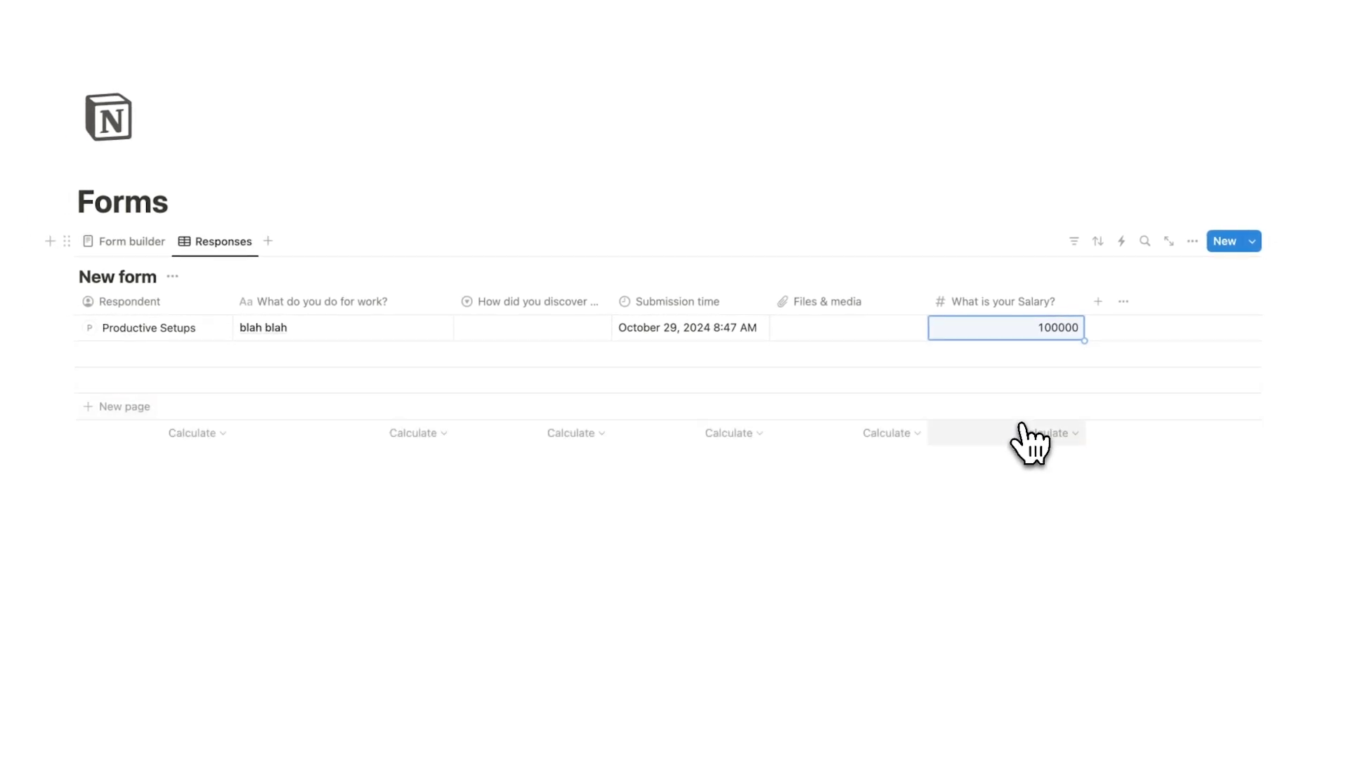
# Set the Salary column footer to Average and enter 50000 as the second salary.
pyautogui.click(993, 435)
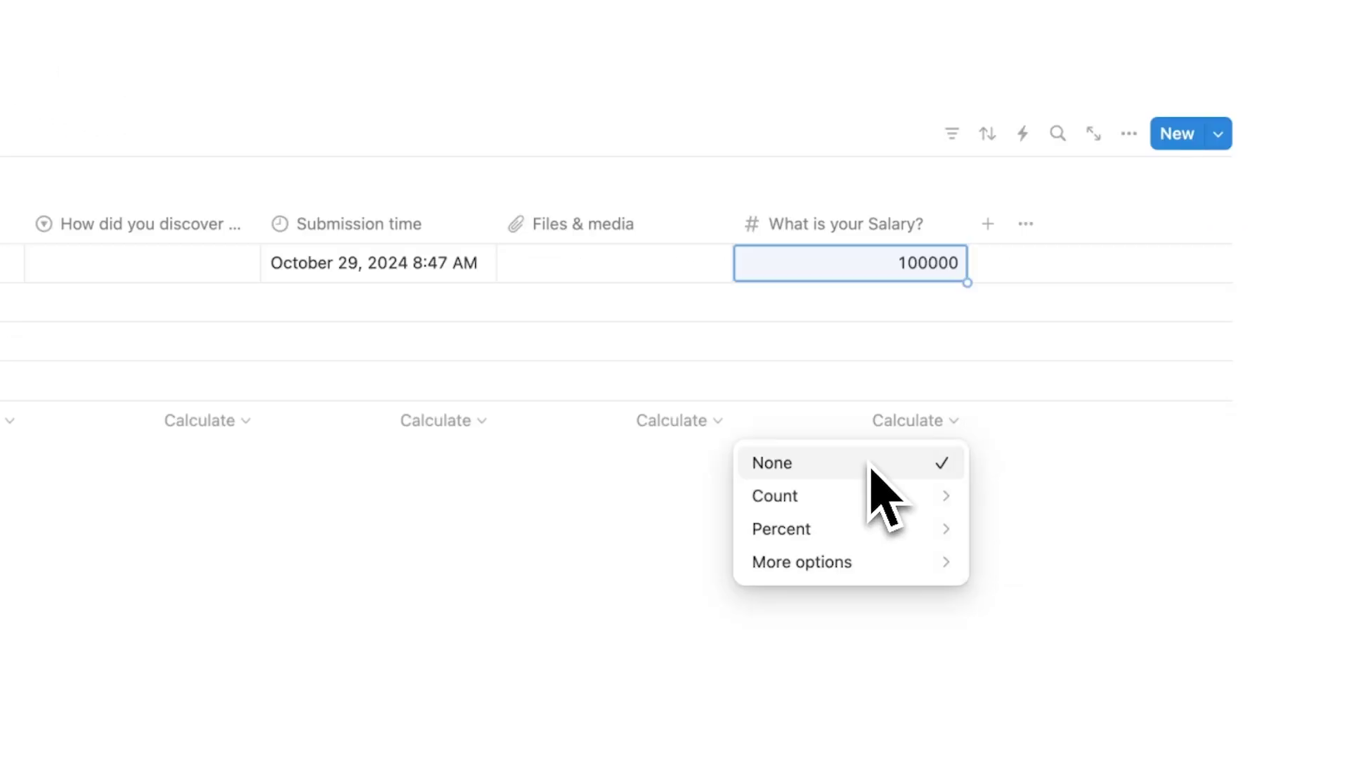
pyautogui.moveTo(843, 494)
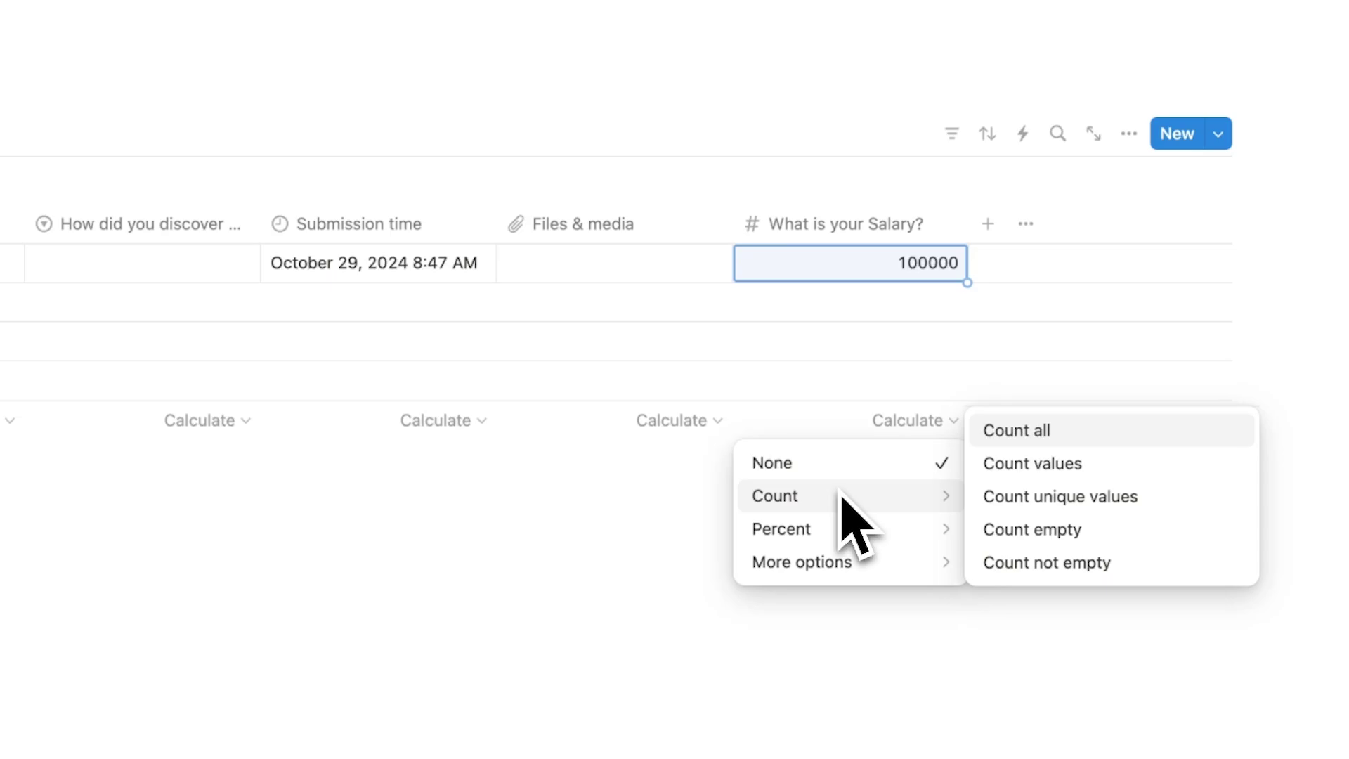
pyautogui.moveTo(856, 532)
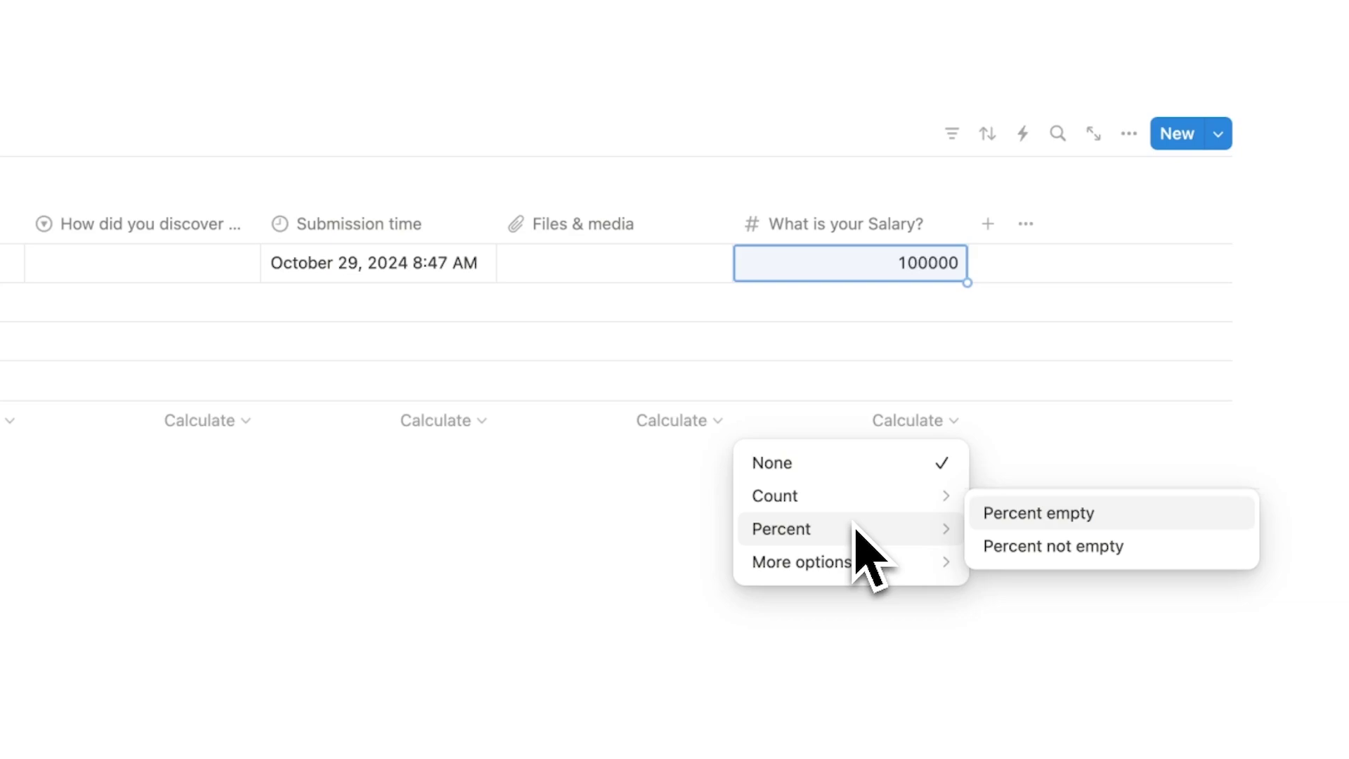
pyautogui.moveTo(875, 572)
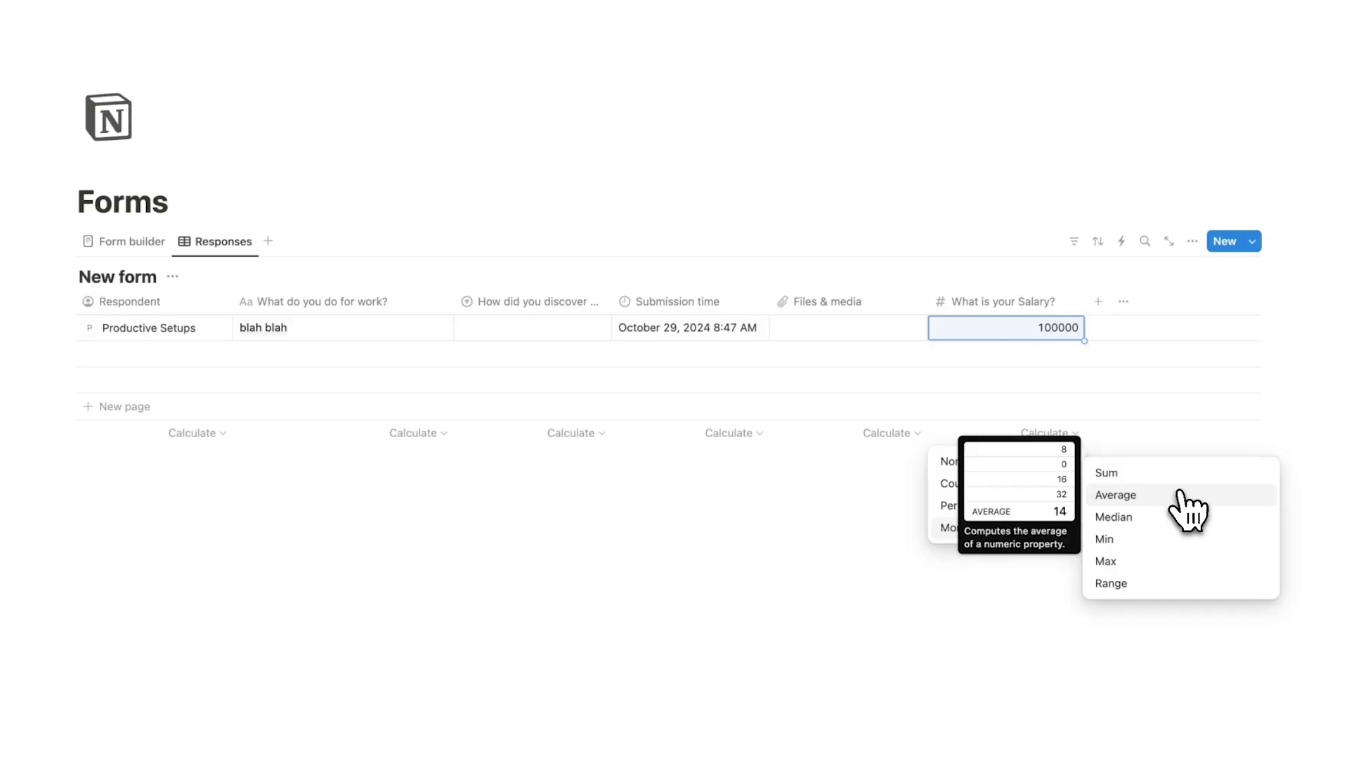
pyautogui.click(1180, 494)
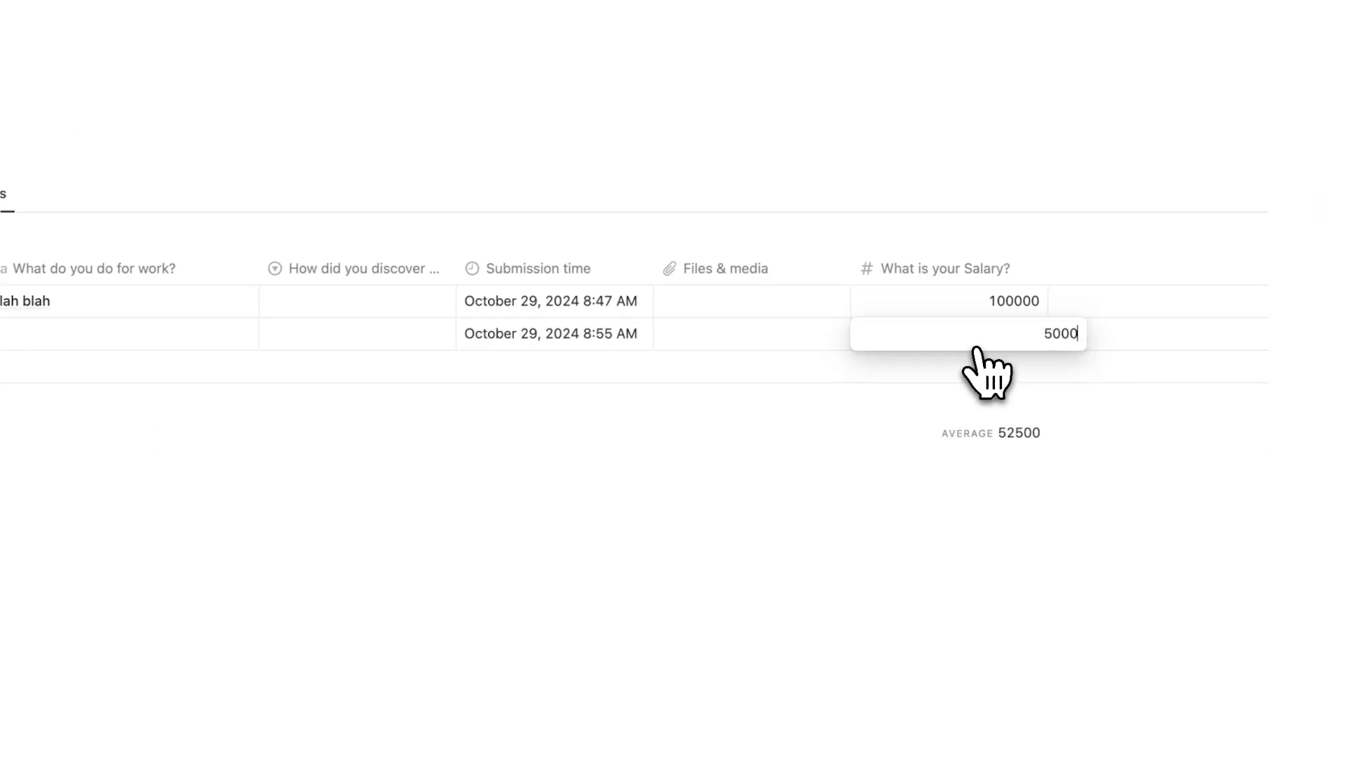
pyautogui.press('Return')
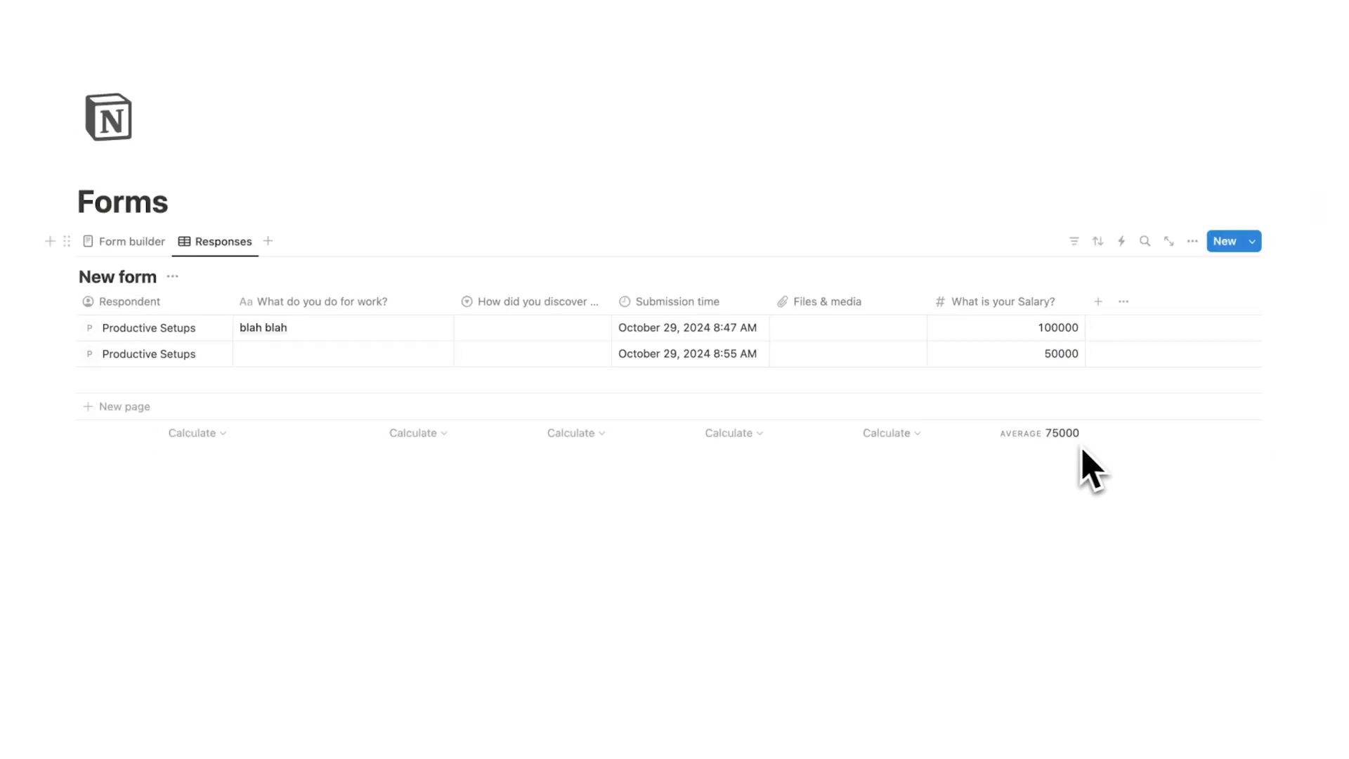
# Add a Count all calculation to the 'What do you do for work?' column, showing 2.
pyautogui.click(1040, 433)
pyautogui.moveTo(1010, 491)
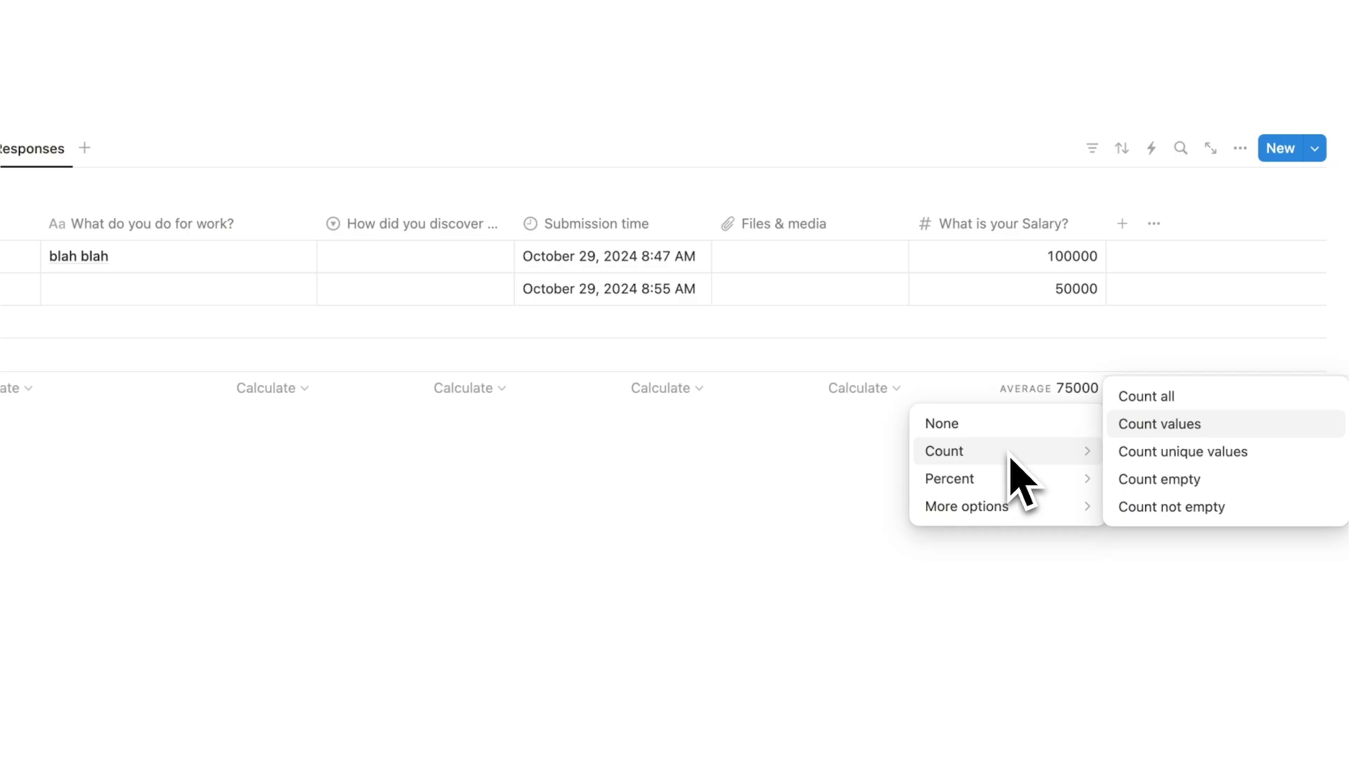
pyautogui.click(812, 527)
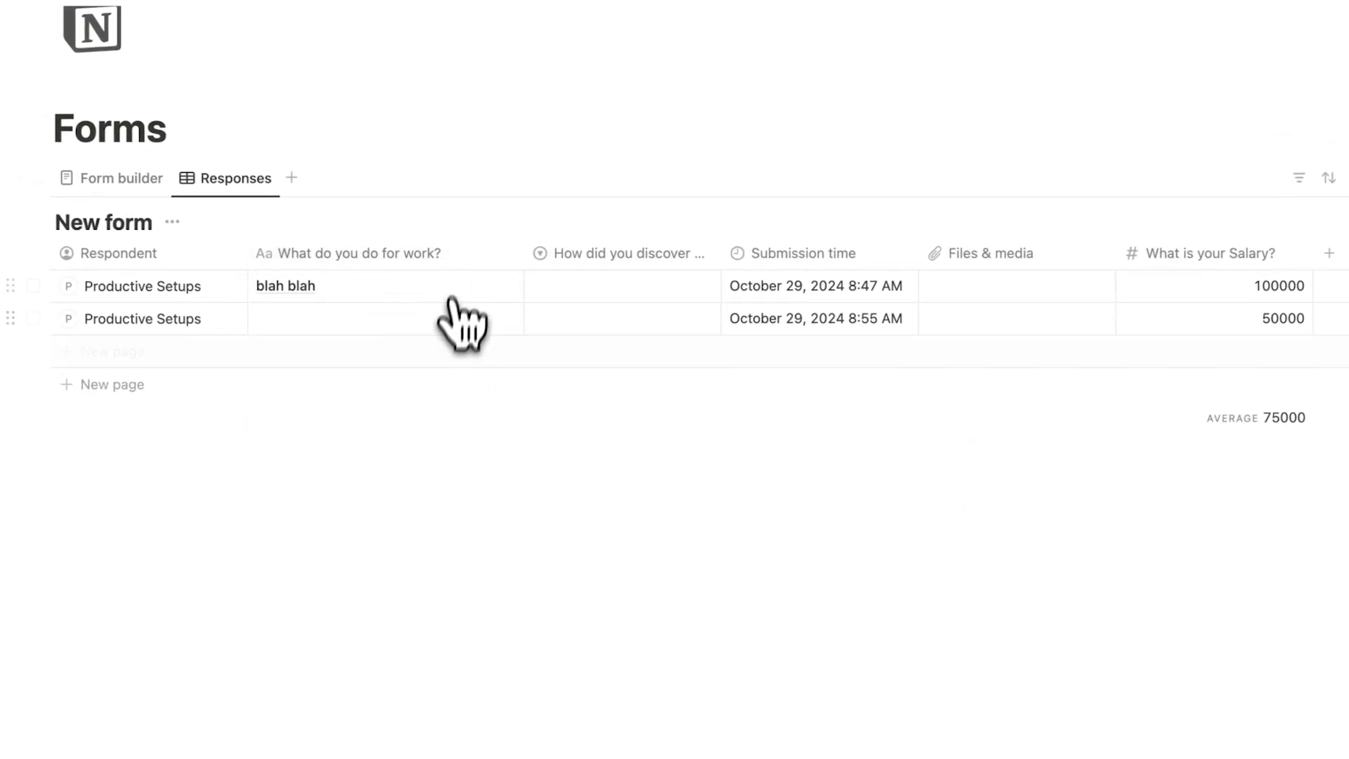
pyautogui.click(436, 419)
pyautogui.moveTo(450, 478)
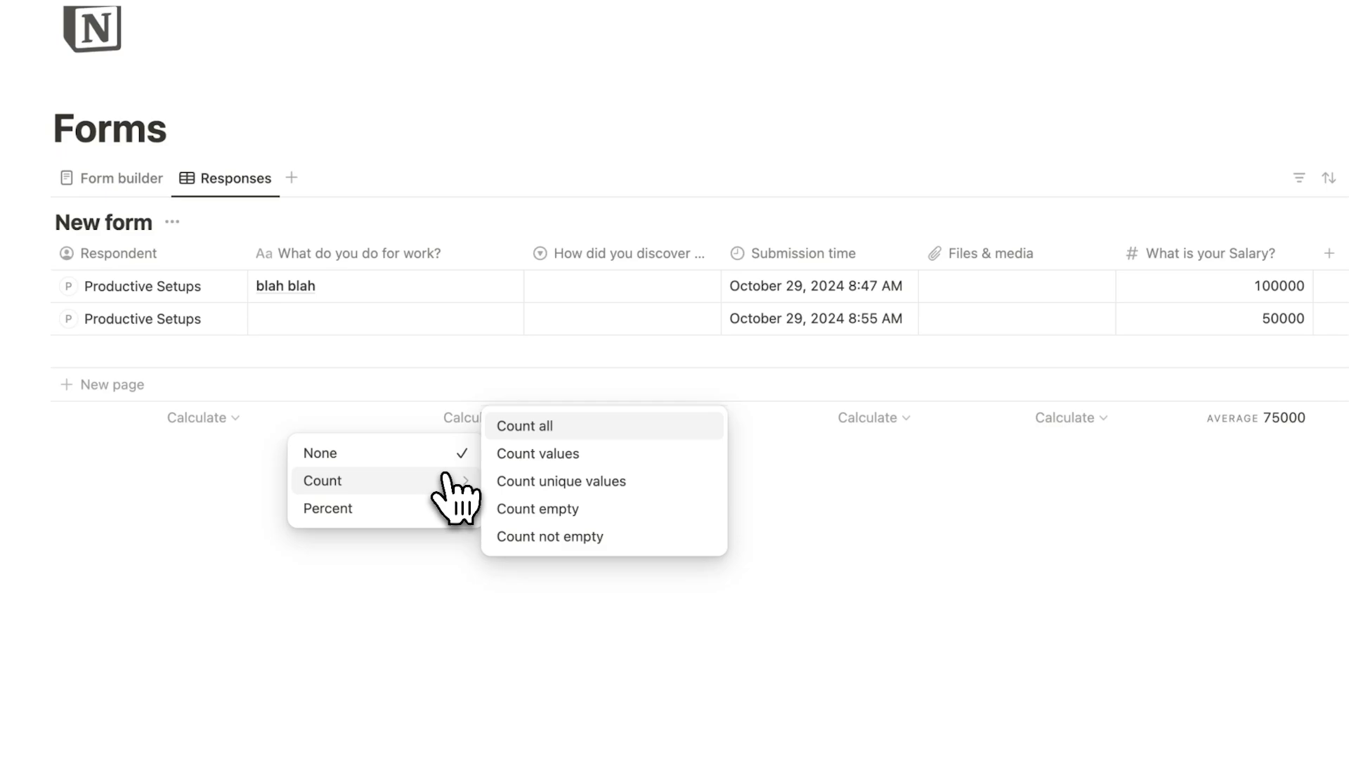
pyautogui.click(562, 425)
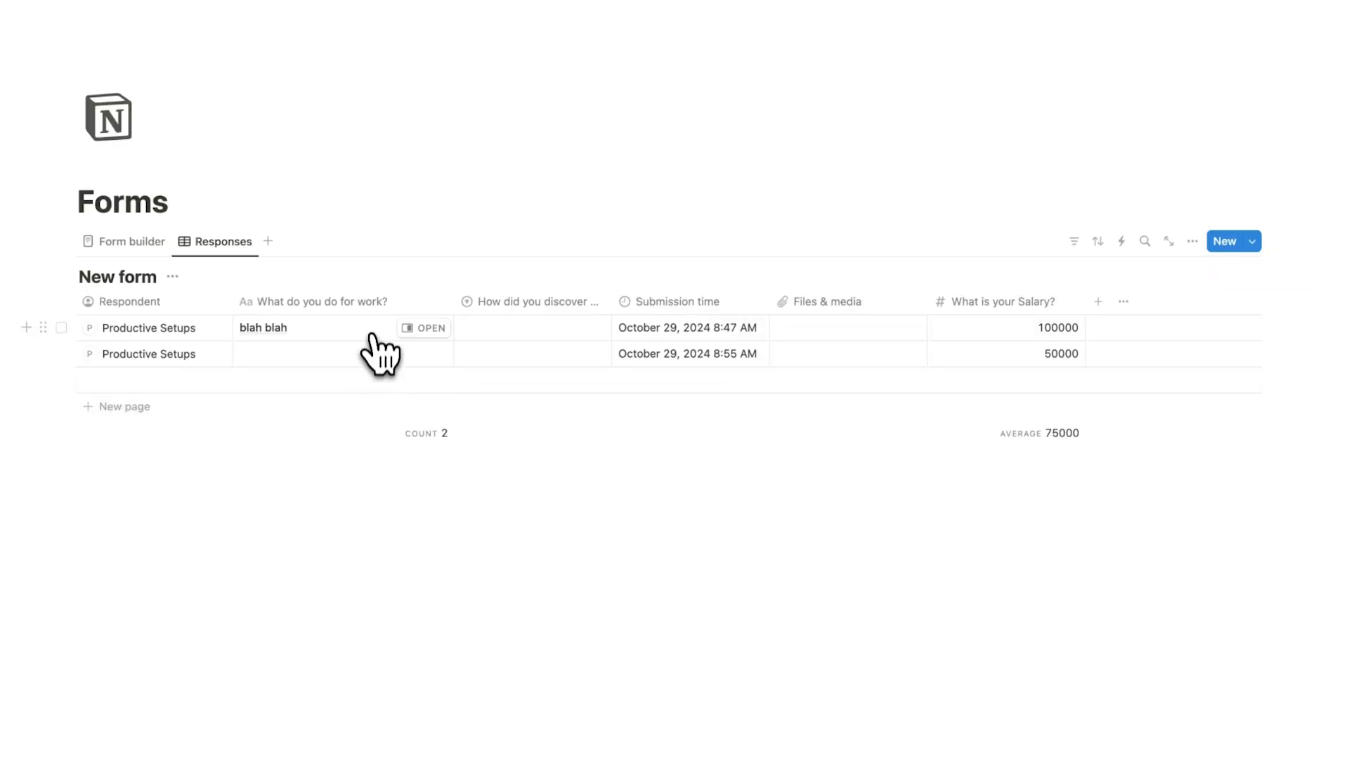
# Add a Checkbox question titled 'I agree to the terms' with a Yes option.
pyautogui.click(131, 241)
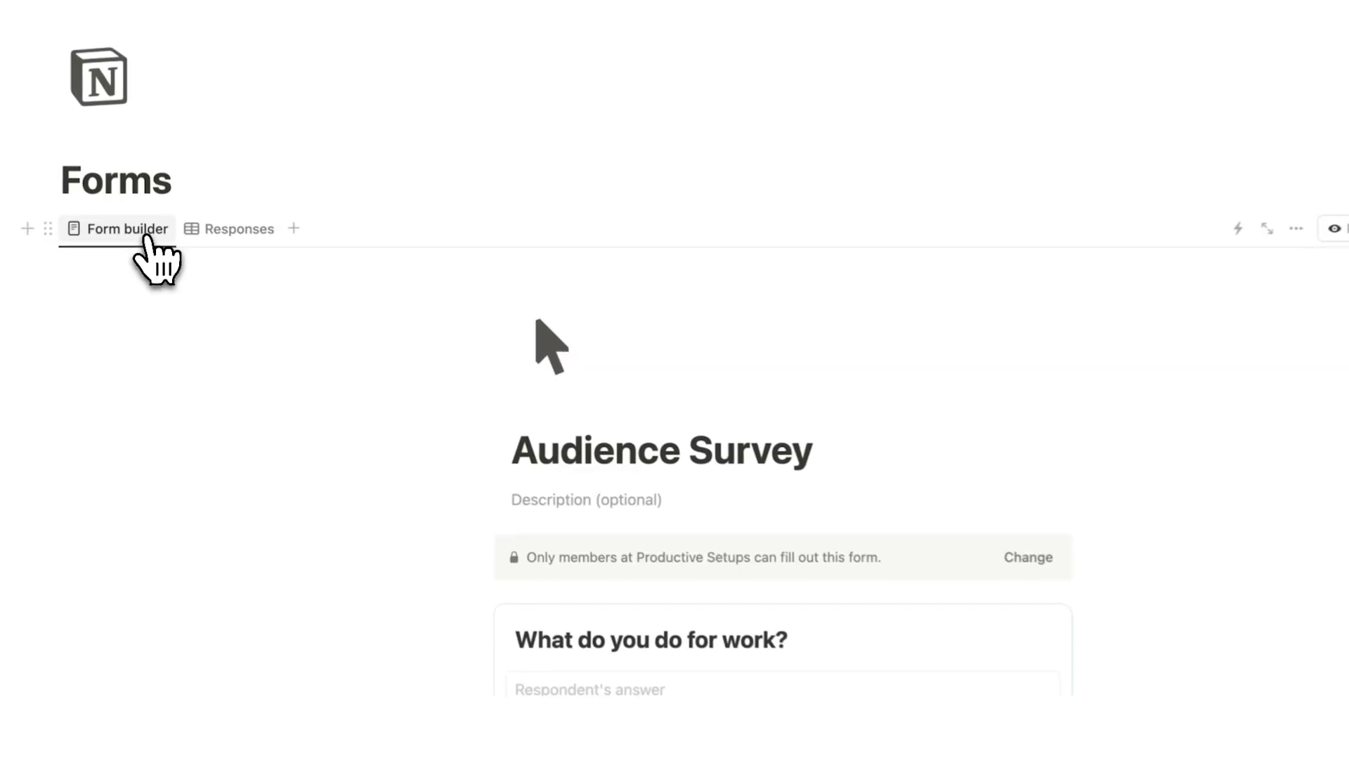
pyautogui.scroll(-10, 492, 351)
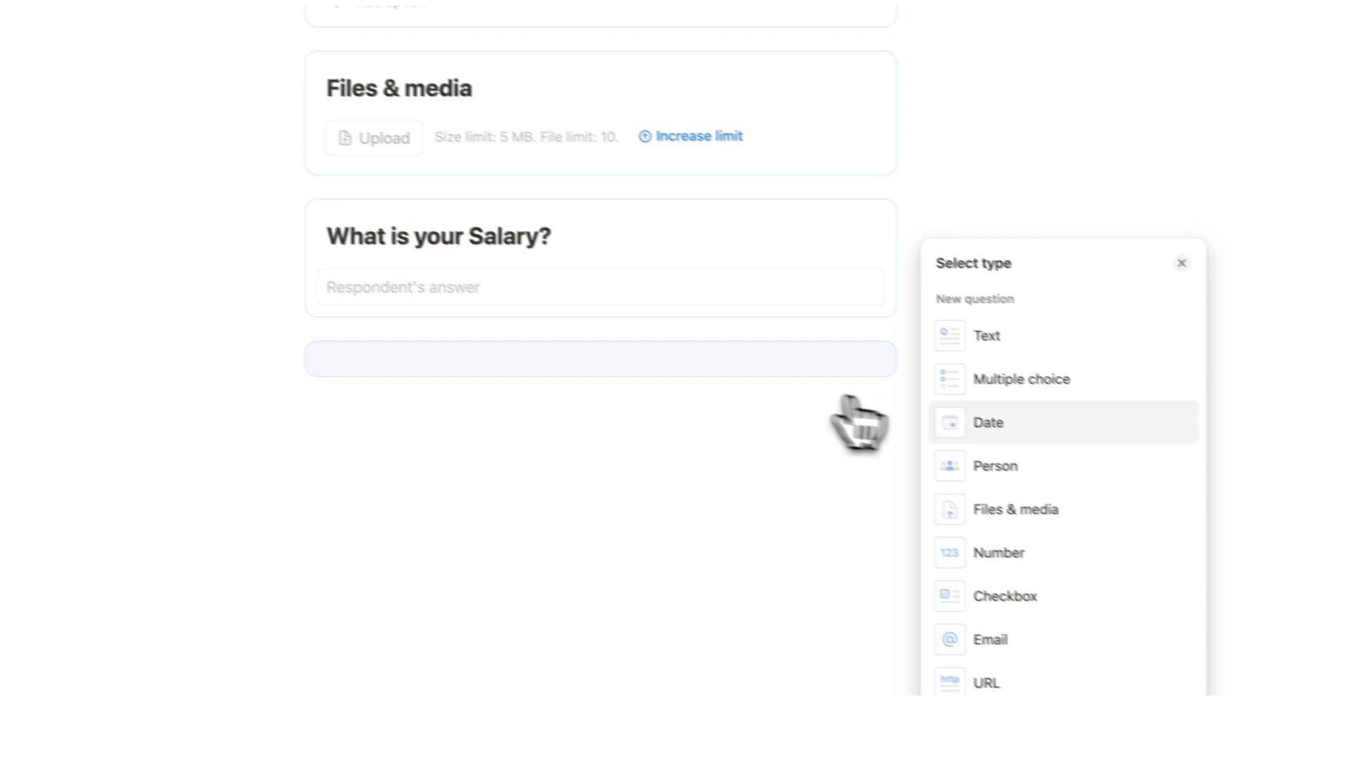
pyautogui.click(1304, 673)
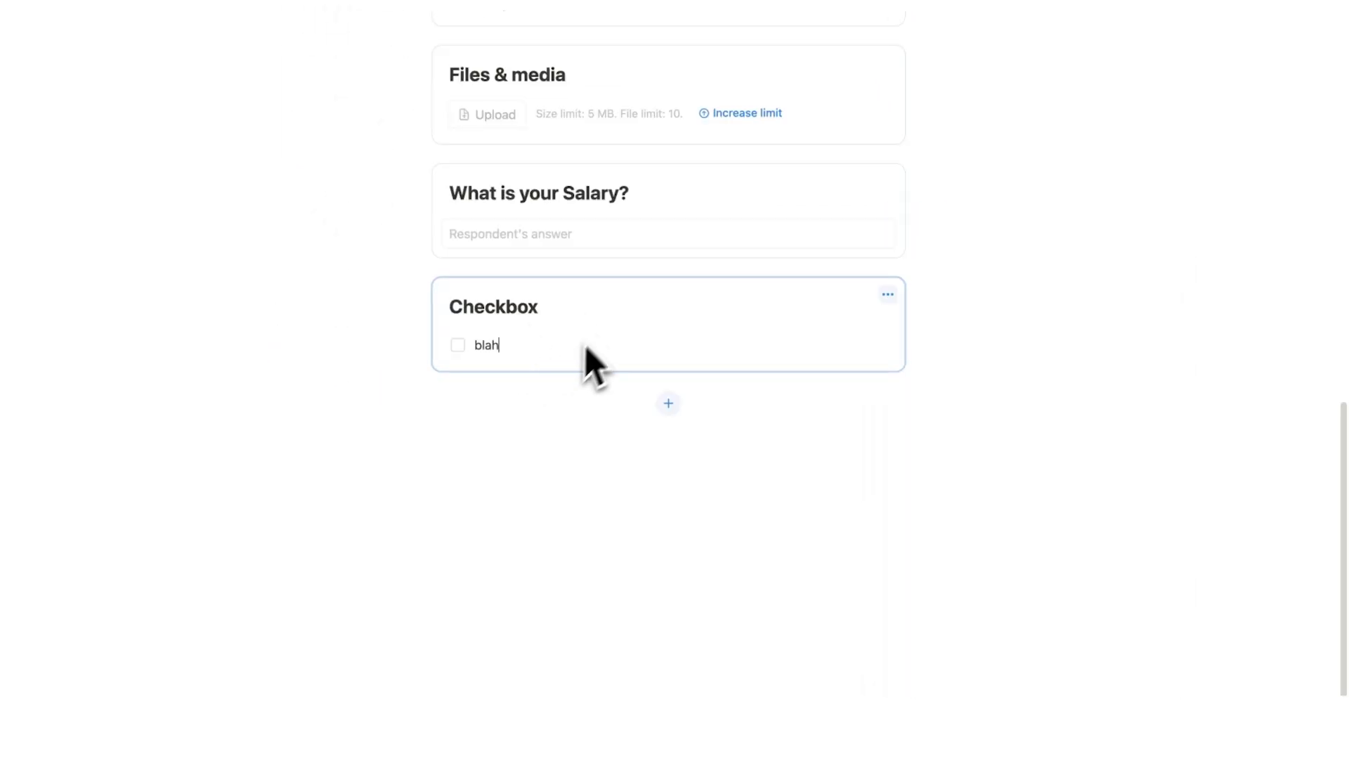
pyautogui.scroll(5, 588, 362)
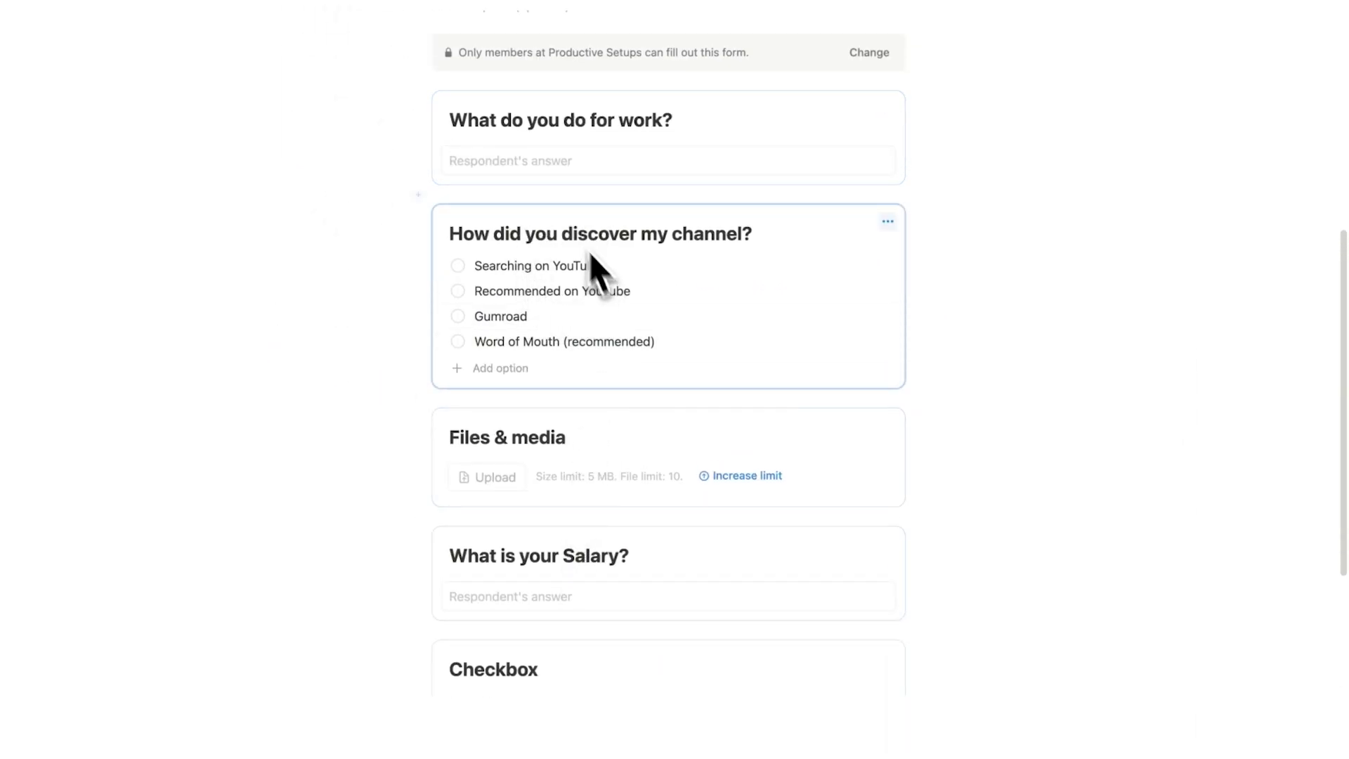
pyautogui.scroll(-5, 589, 267)
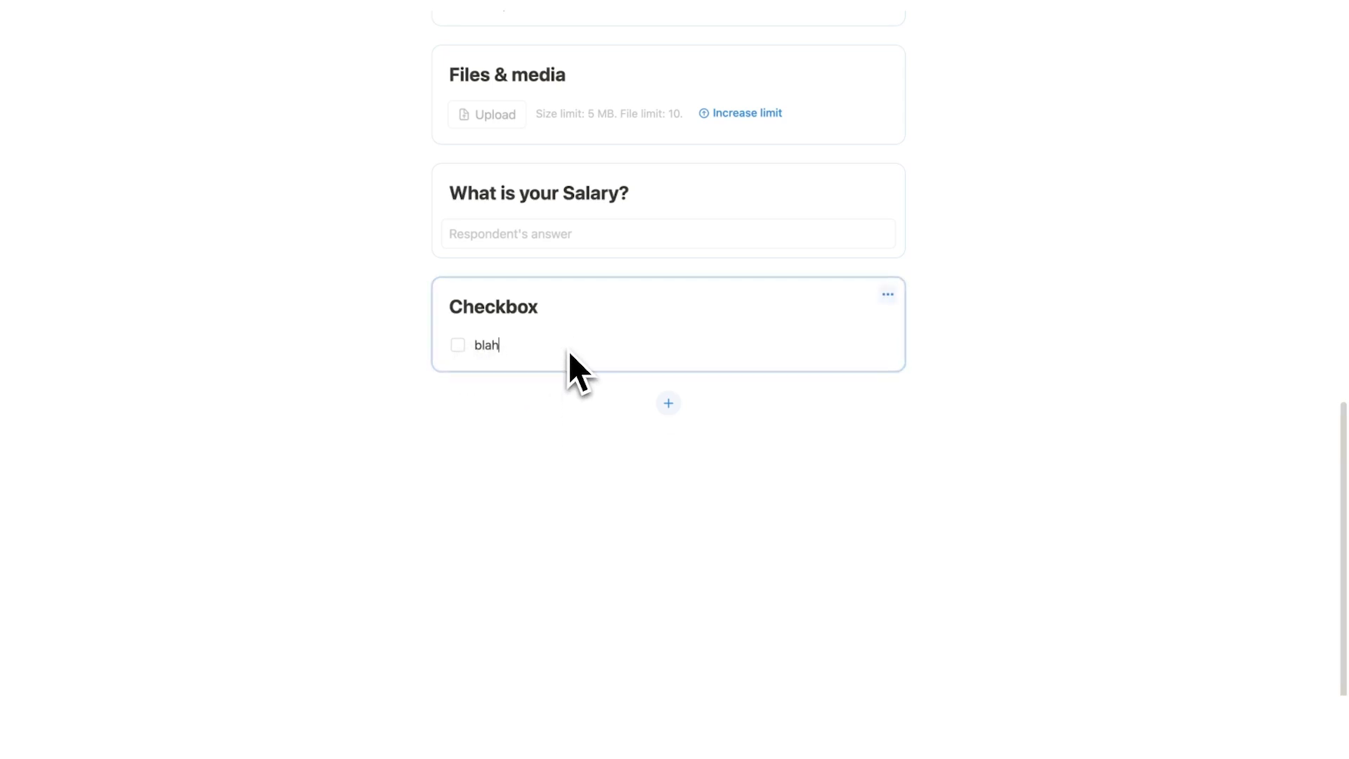
pyautogui.press('super+a')
pyautogui.click(469, 300)
pyautogui.doubleClick(443, 304)
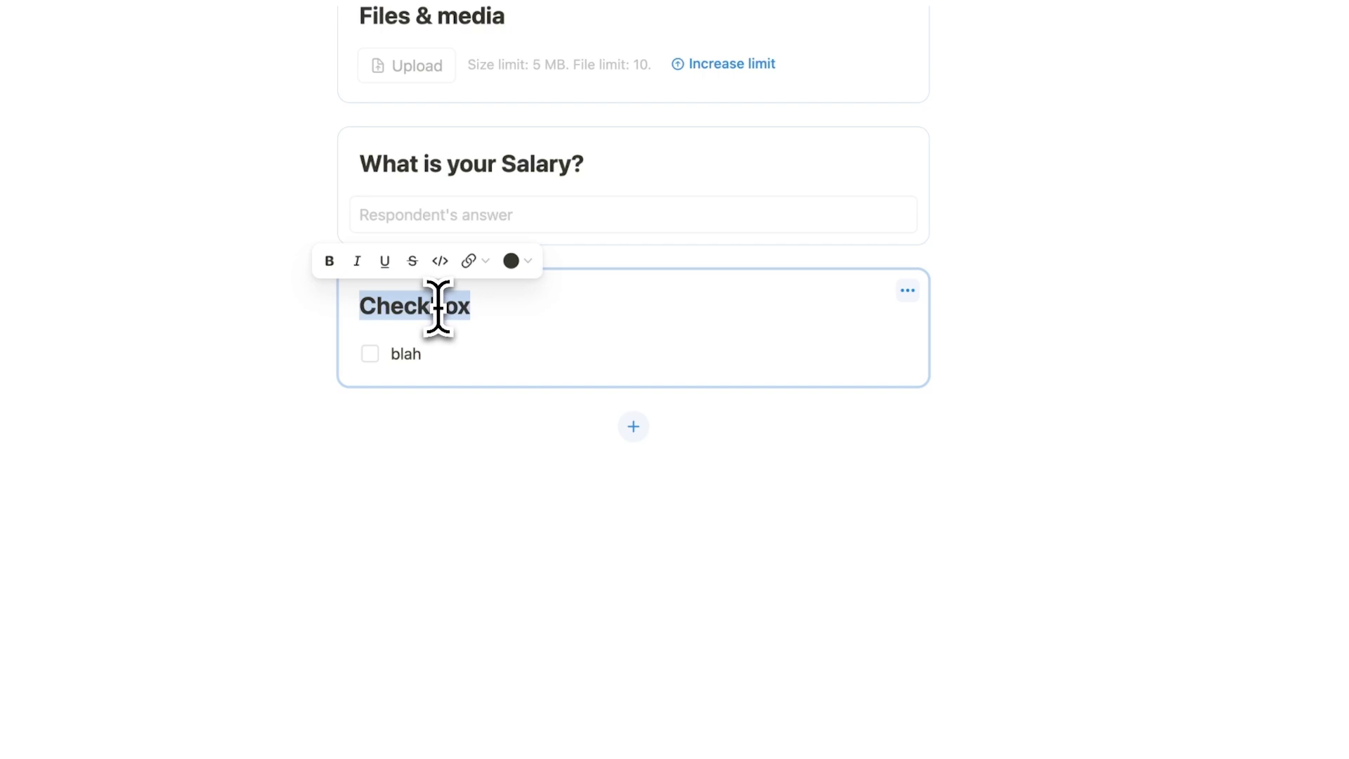
pyautogui.write('A')
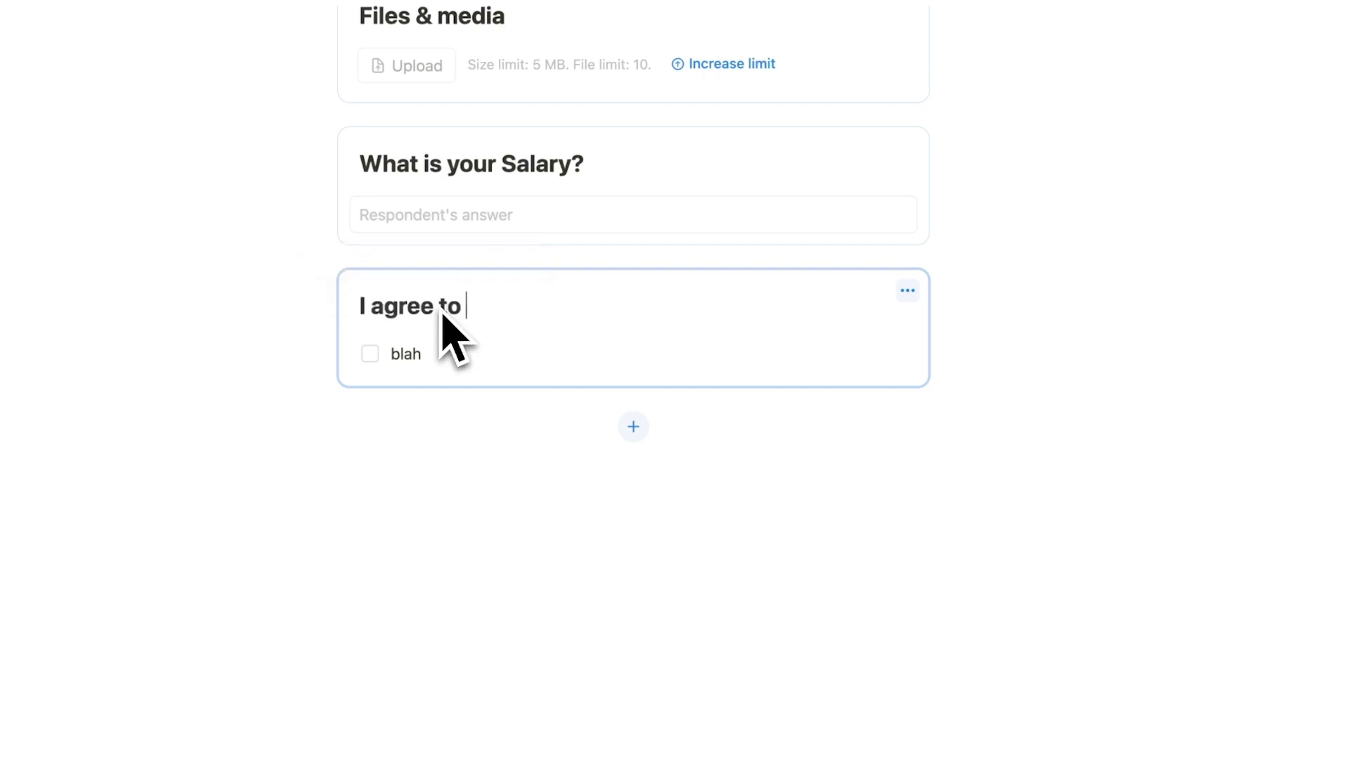
pyautogui.doubleClick(407, 353)
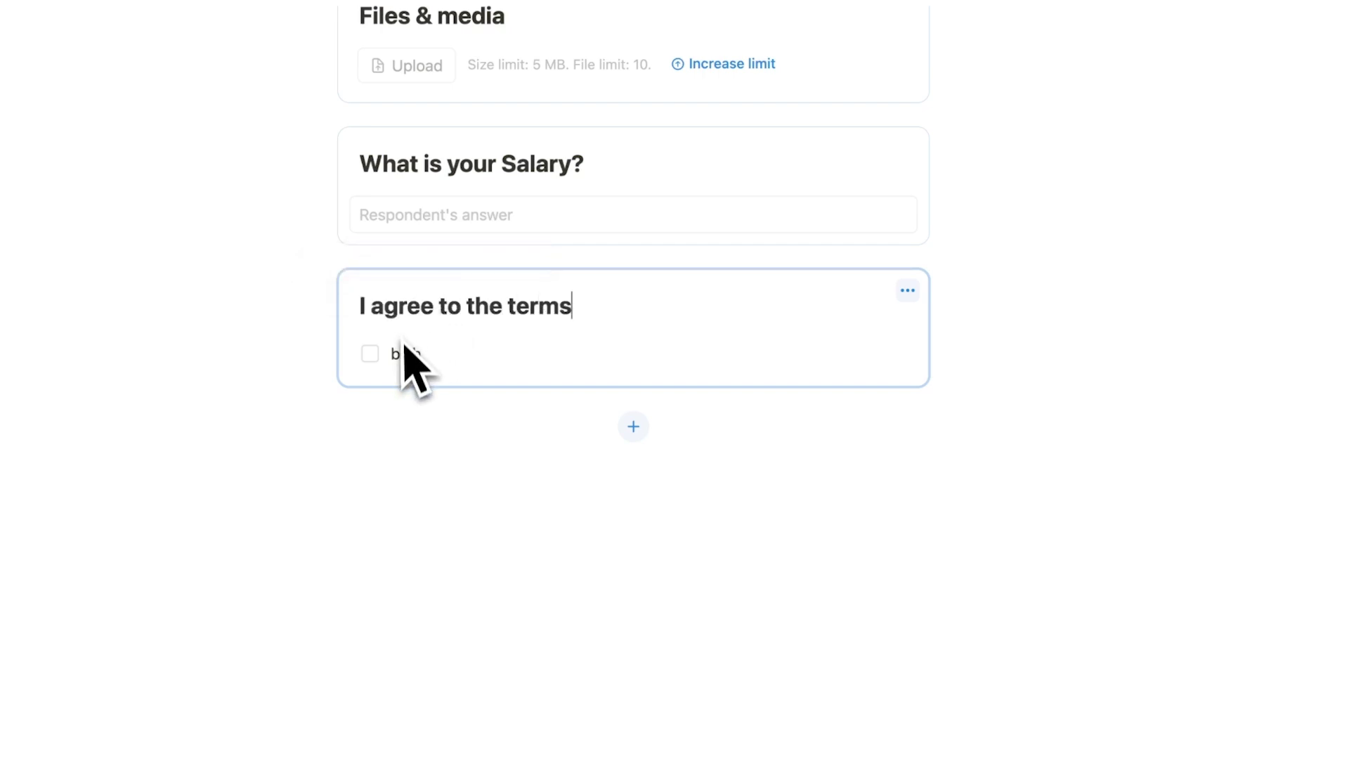
pyautogui.write('Yes')
# Leave the terms question not required and add a new question below it.
pyautogui.click(909, 294)
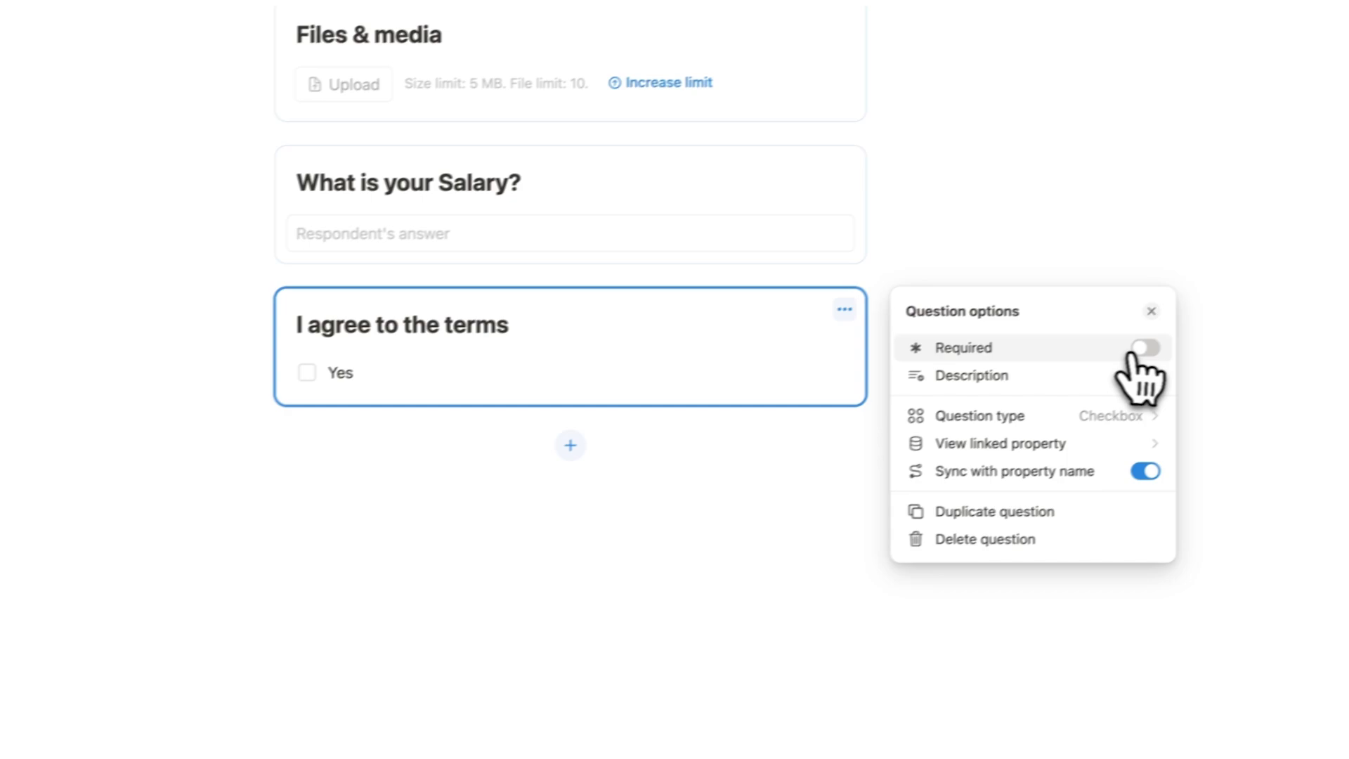
pyautogui.click(1208, 329)
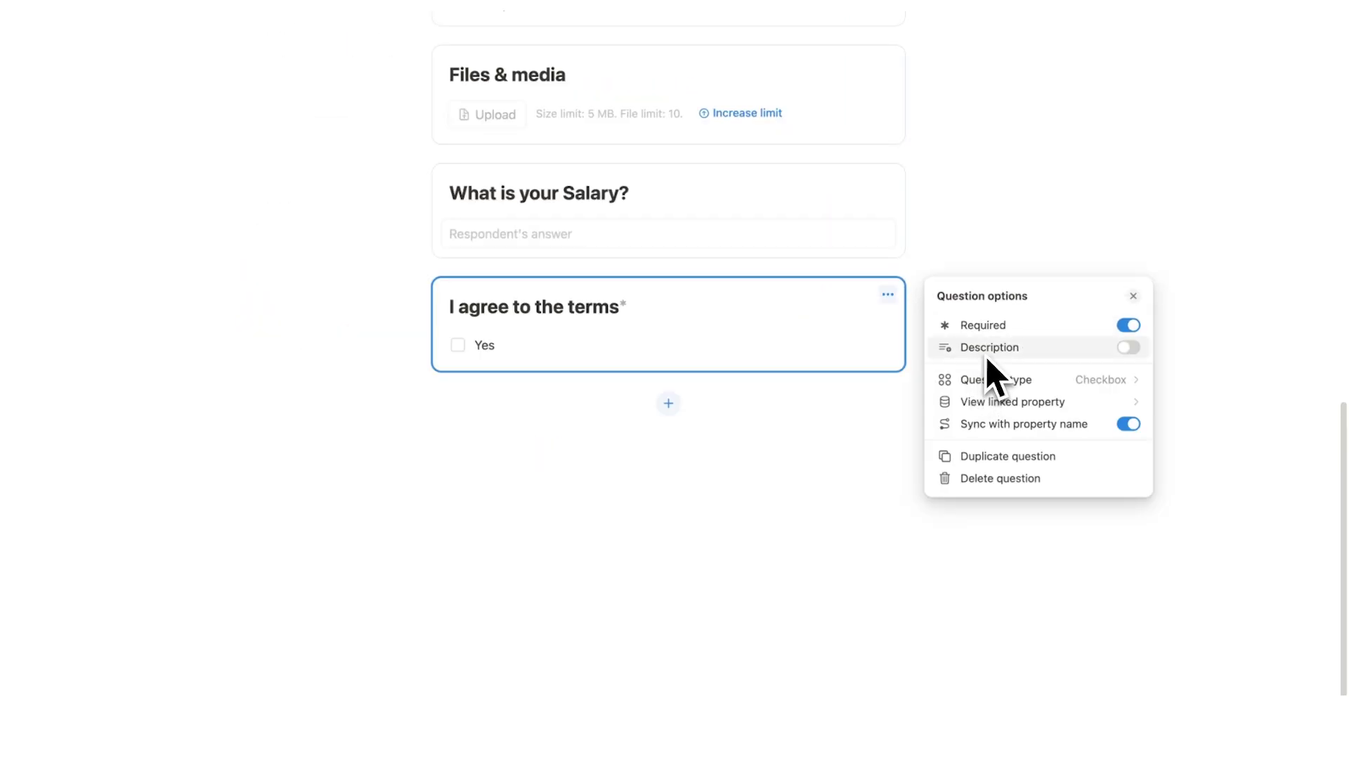
pyautogui.click(1128, 325)
pyautogui.click(669, 402)
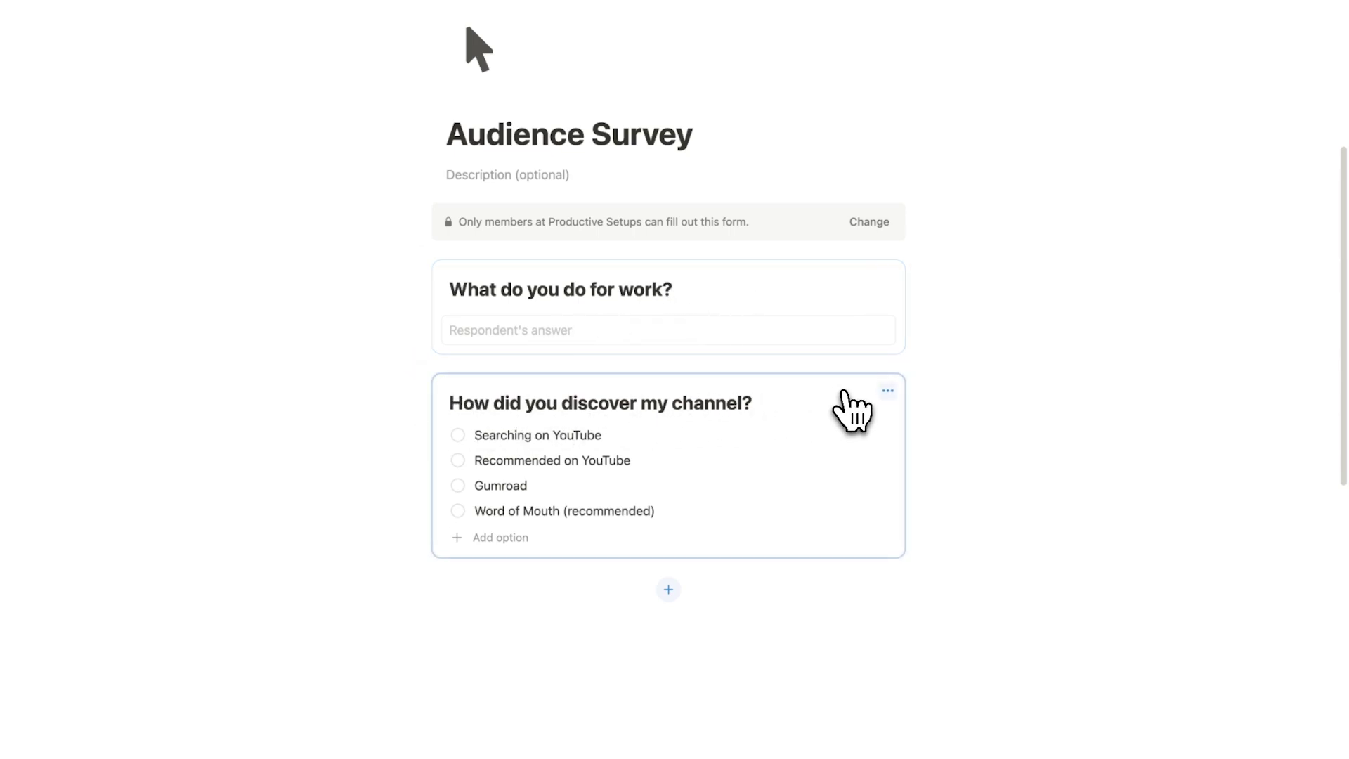
# Change the form's access so anyone on the web with the link can respond.
pyautogui.scroll(2, 773, 394)
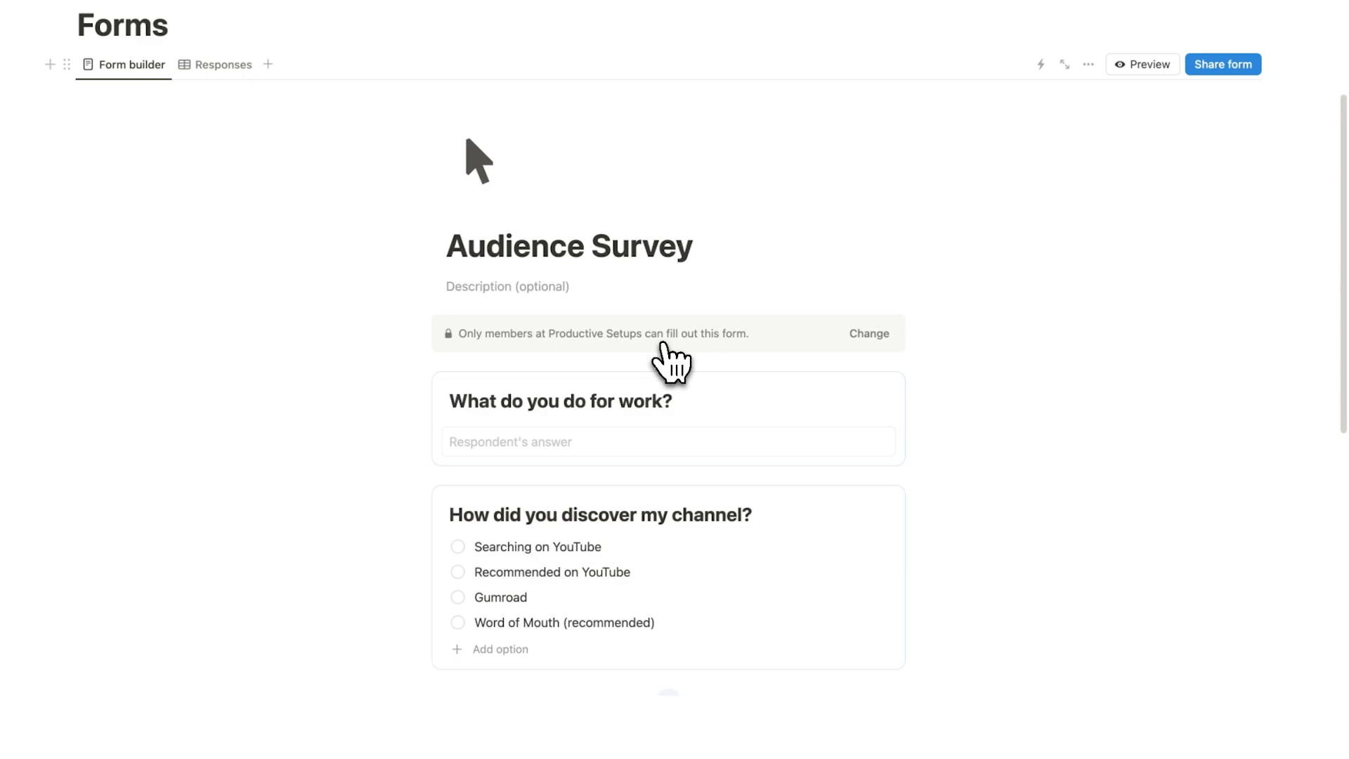
pyautogui.click(869, 334)
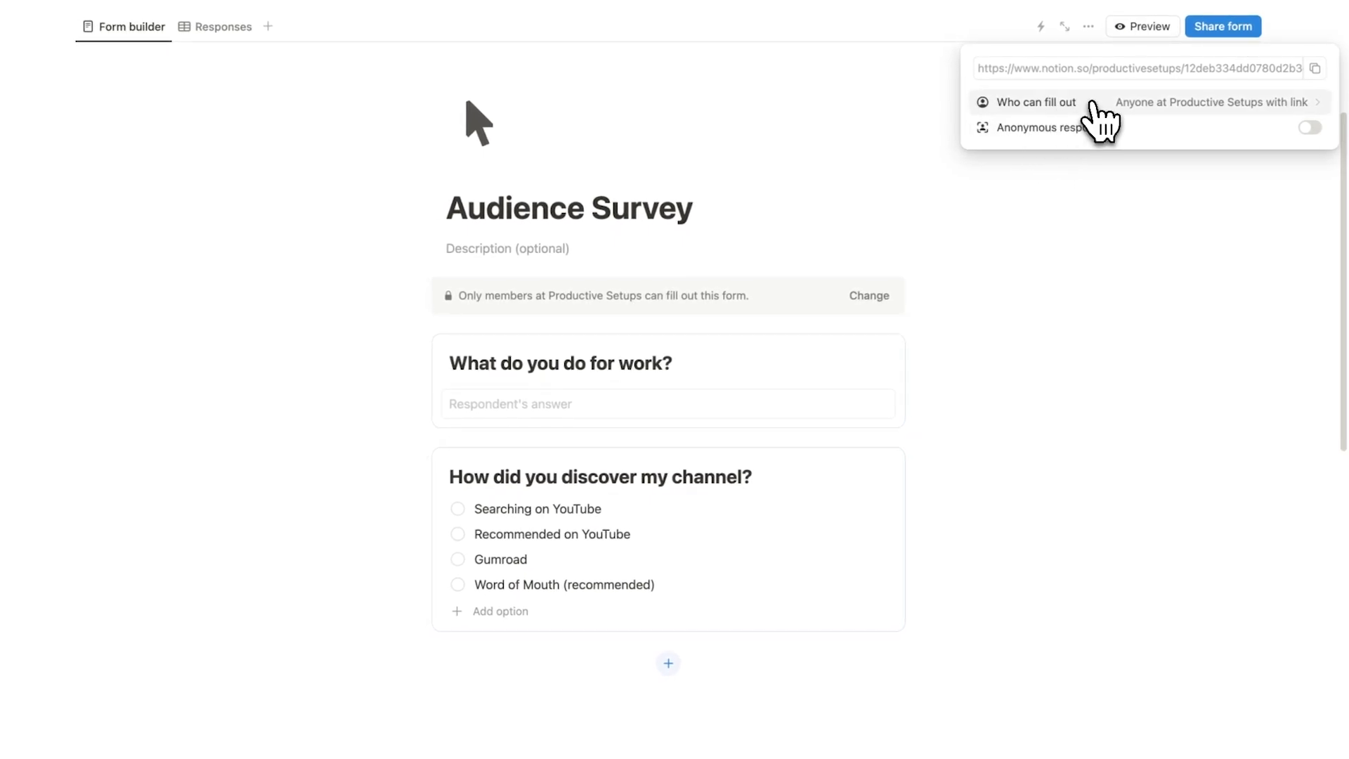
pyautogui.click(1092, 103)
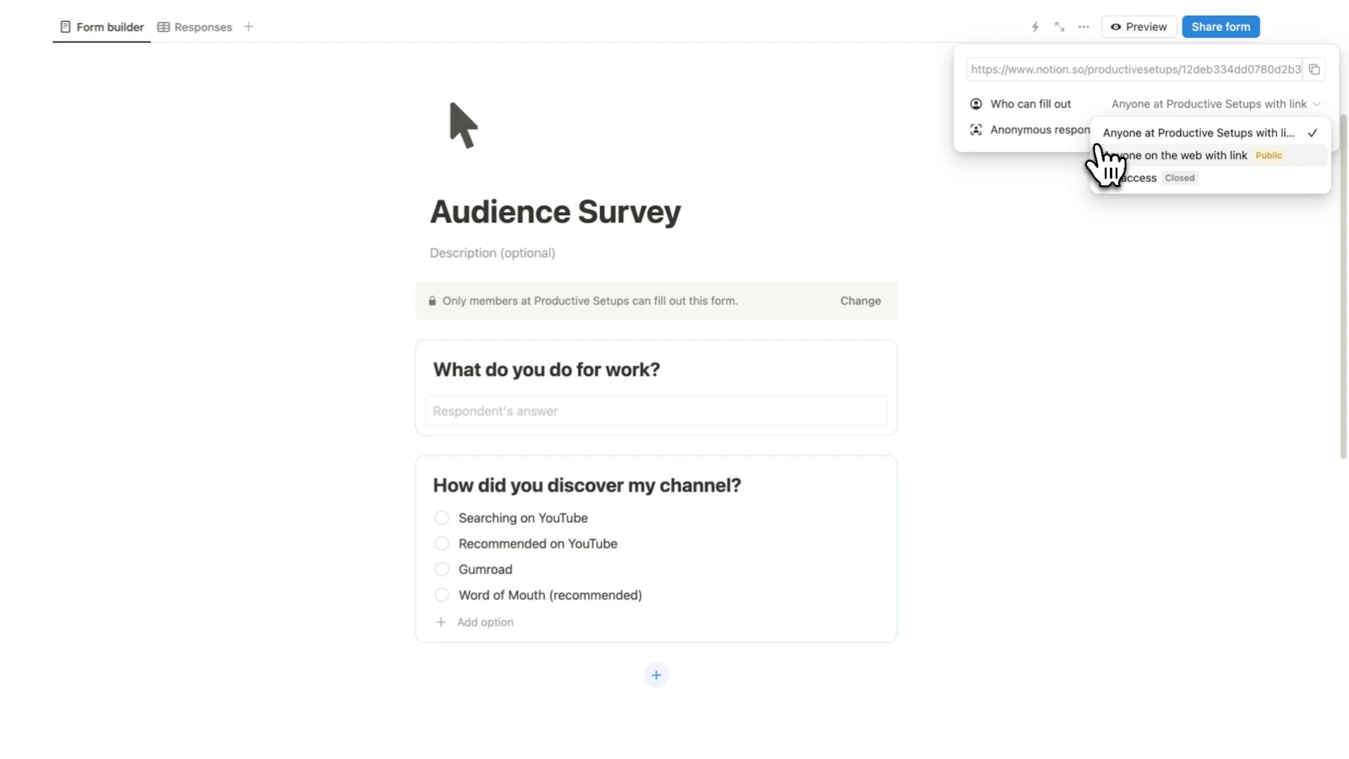
pyautogui.click(1105, 153)
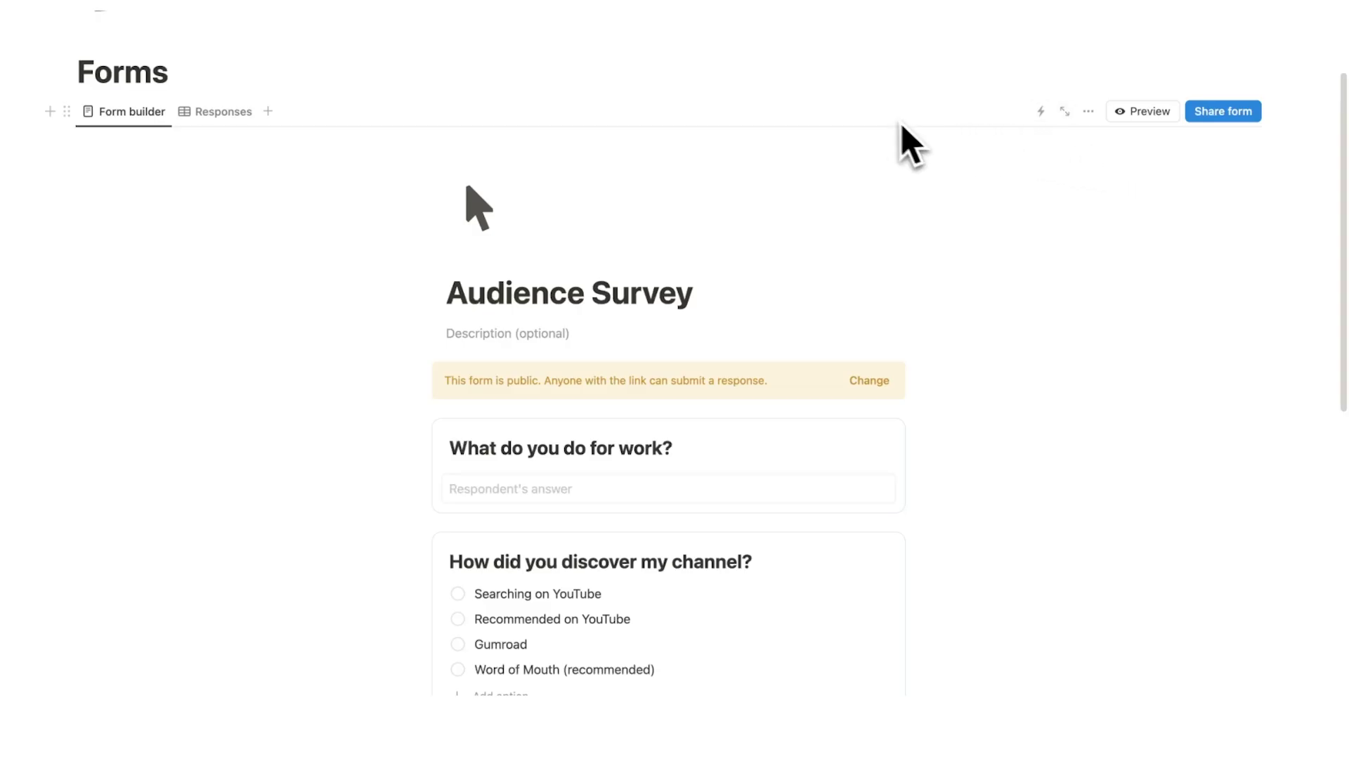
# Create a form automation triggered when the channel-discovery answer is Recommended on YouTube.
pyautogui.click(1041, 112)
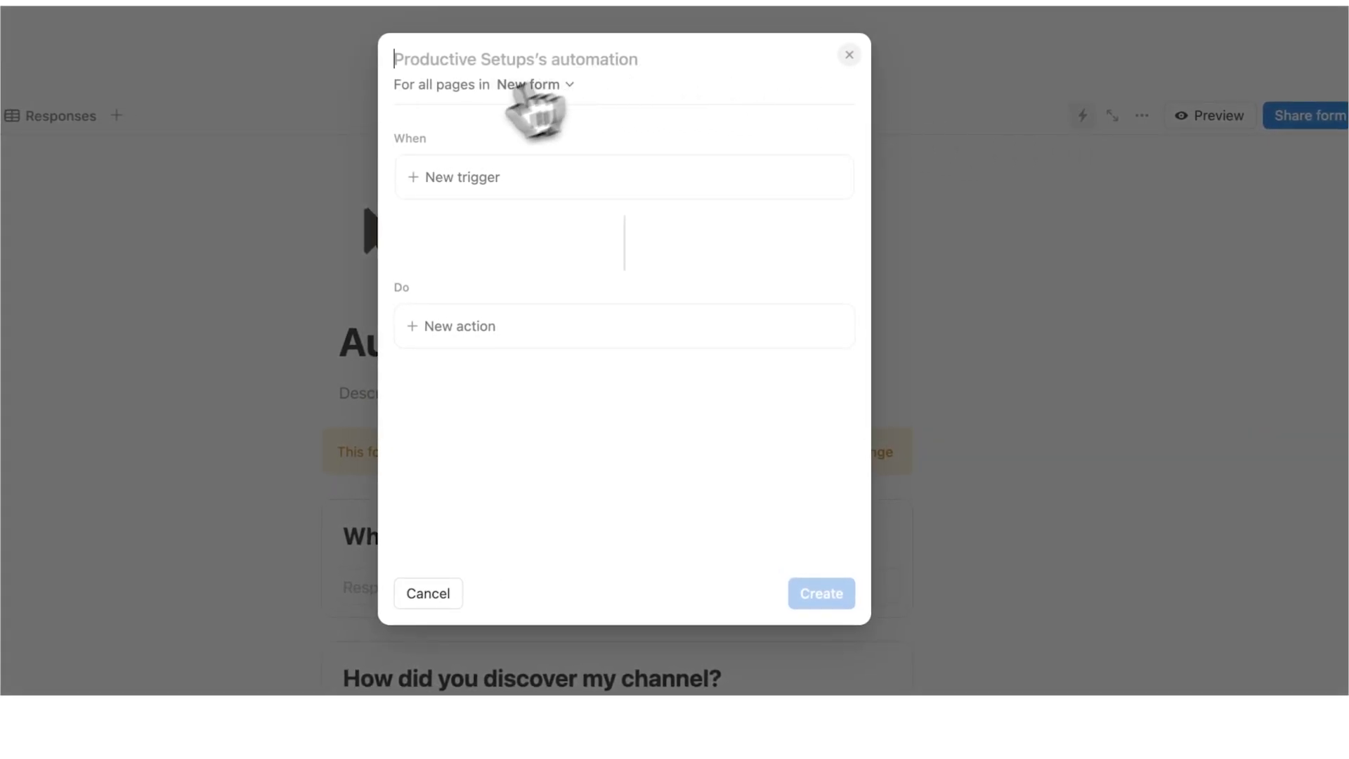
pyautogui.click(573, 177)
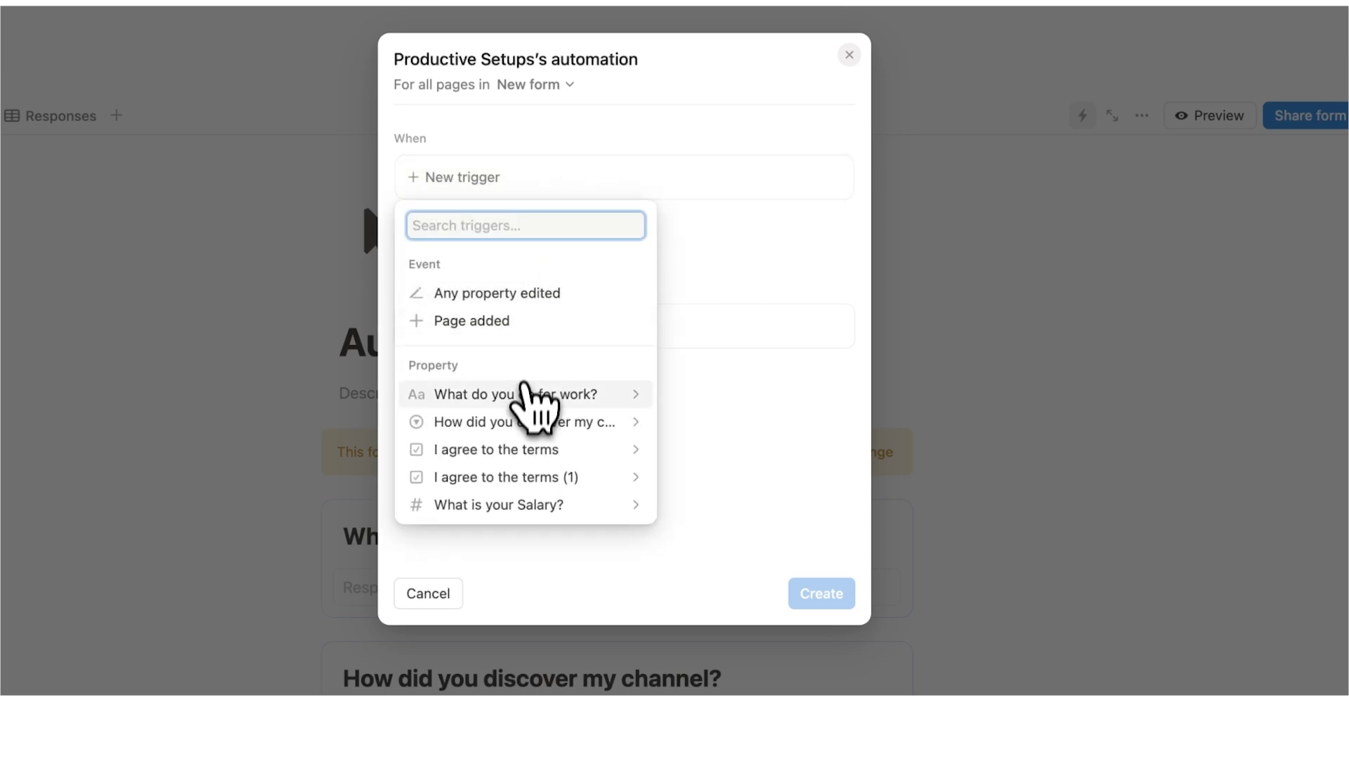
pyautogui.click(524, 422)
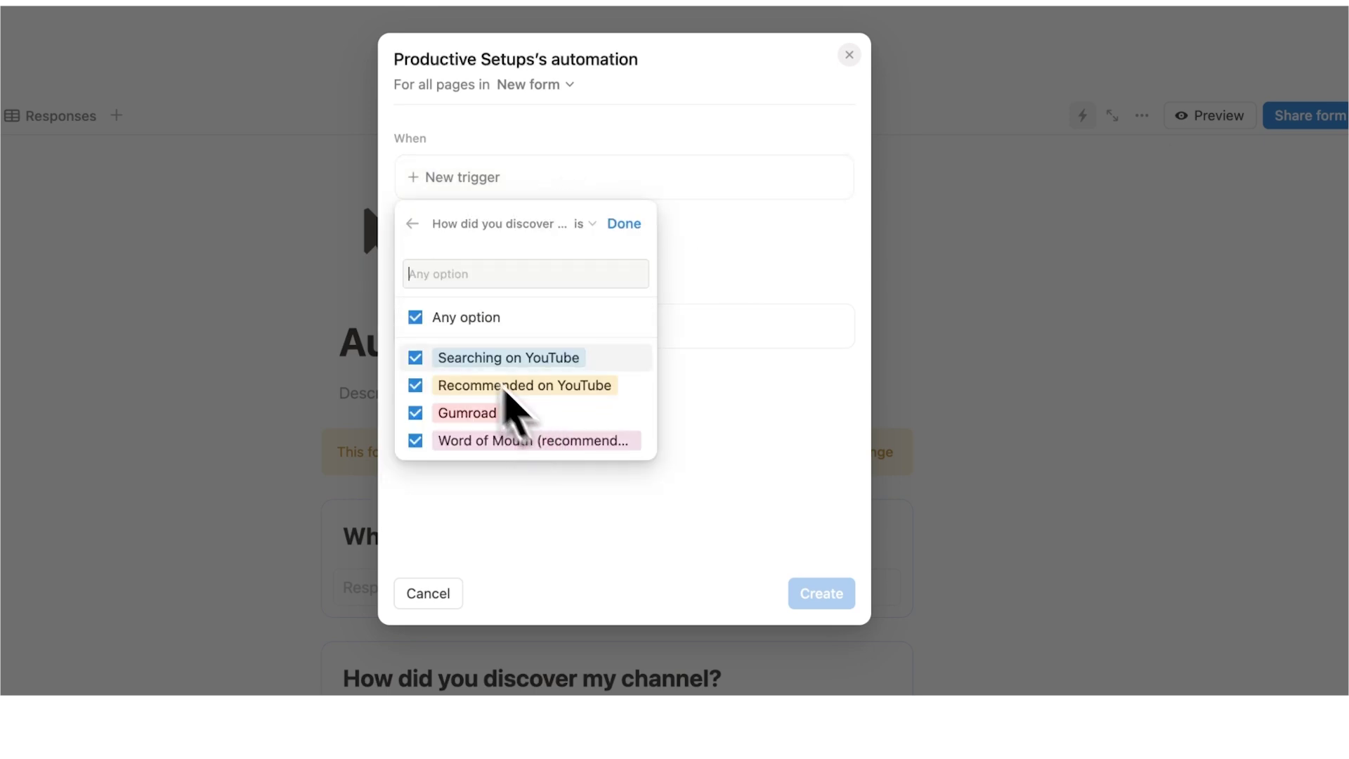
pyautogui.click(444, 318)
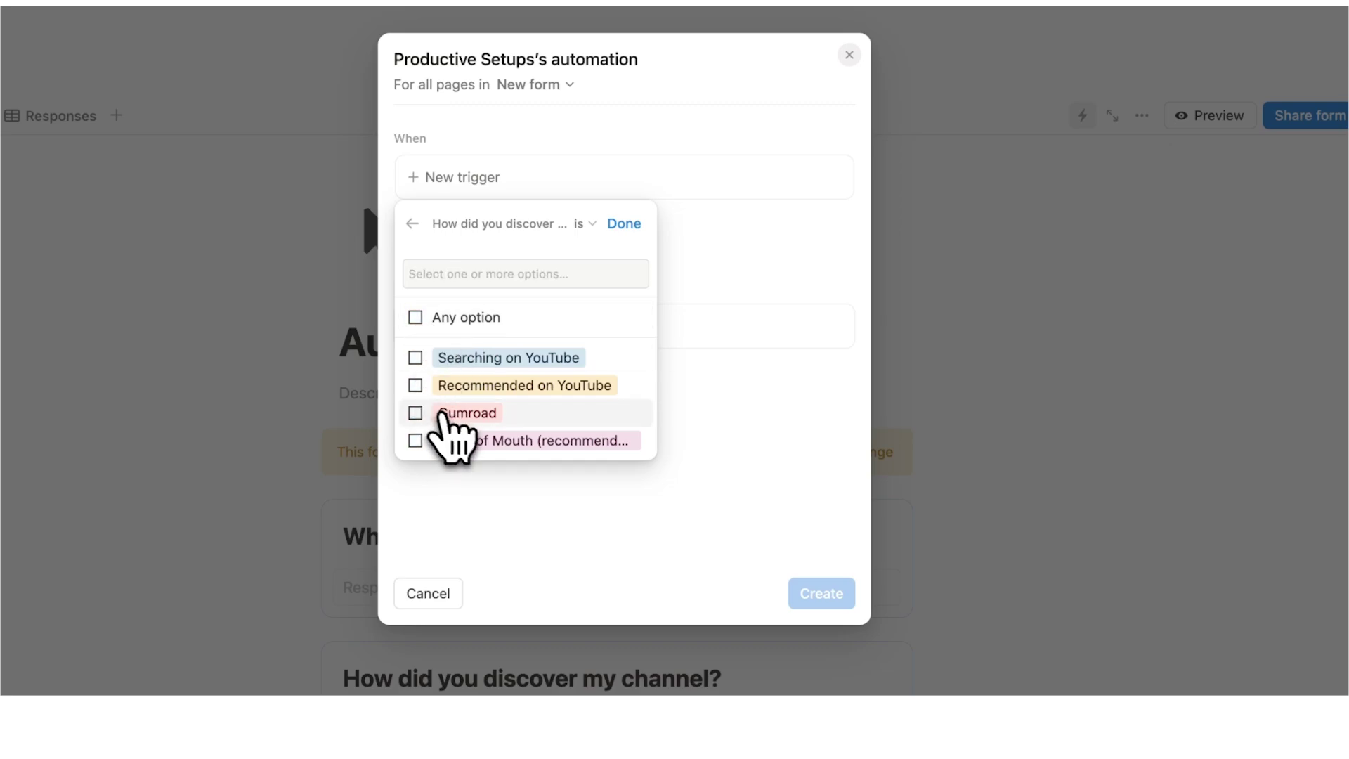
pyautogui.click(460, 386)
pyautogui.click(711, 464)
pyautogui.click(459, 326)
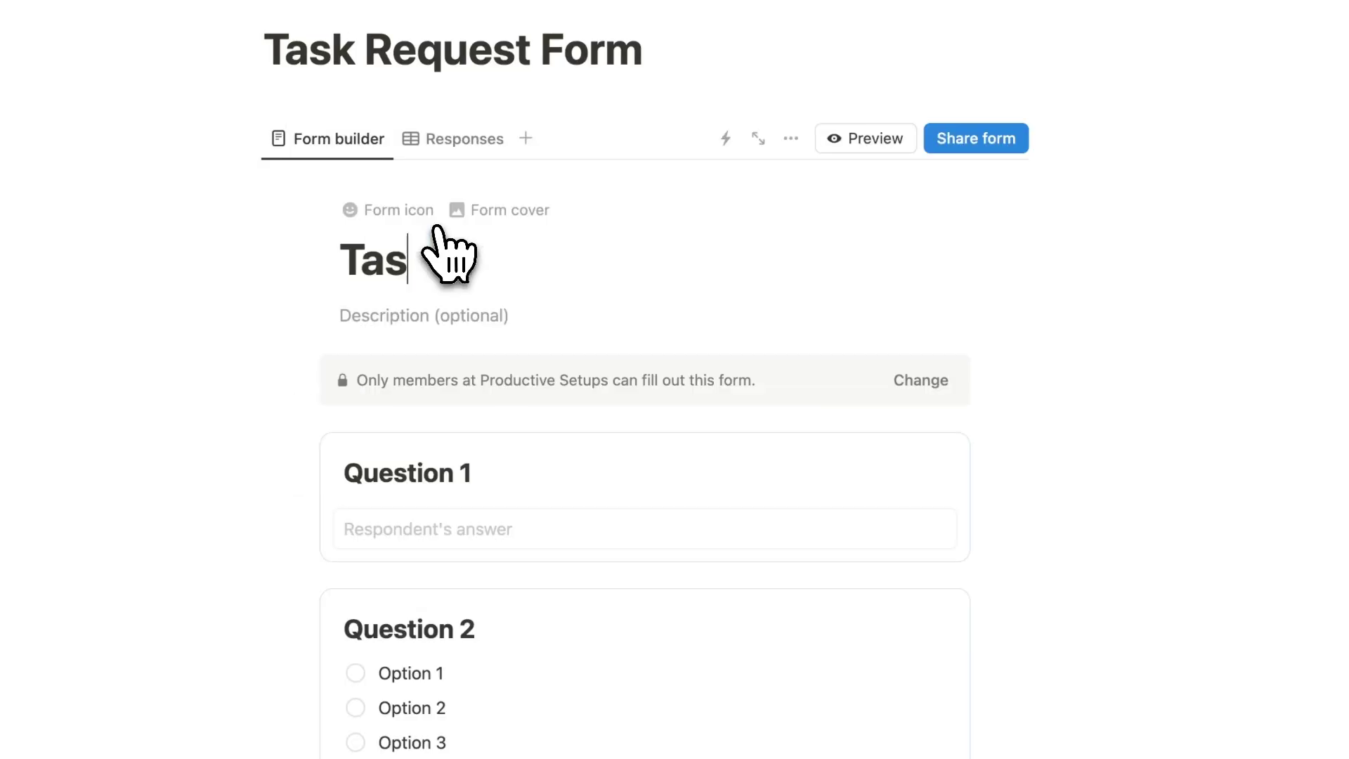
# Title the form 'Task Request Form' with questions 'What is the Task' and 'What is the Company?'.
pyautogui.write('k Request Form')
pyautogui.moveTo(472, 472); pyautogui.dragTo(340, 472)
pyautogui.write('What is the Task')
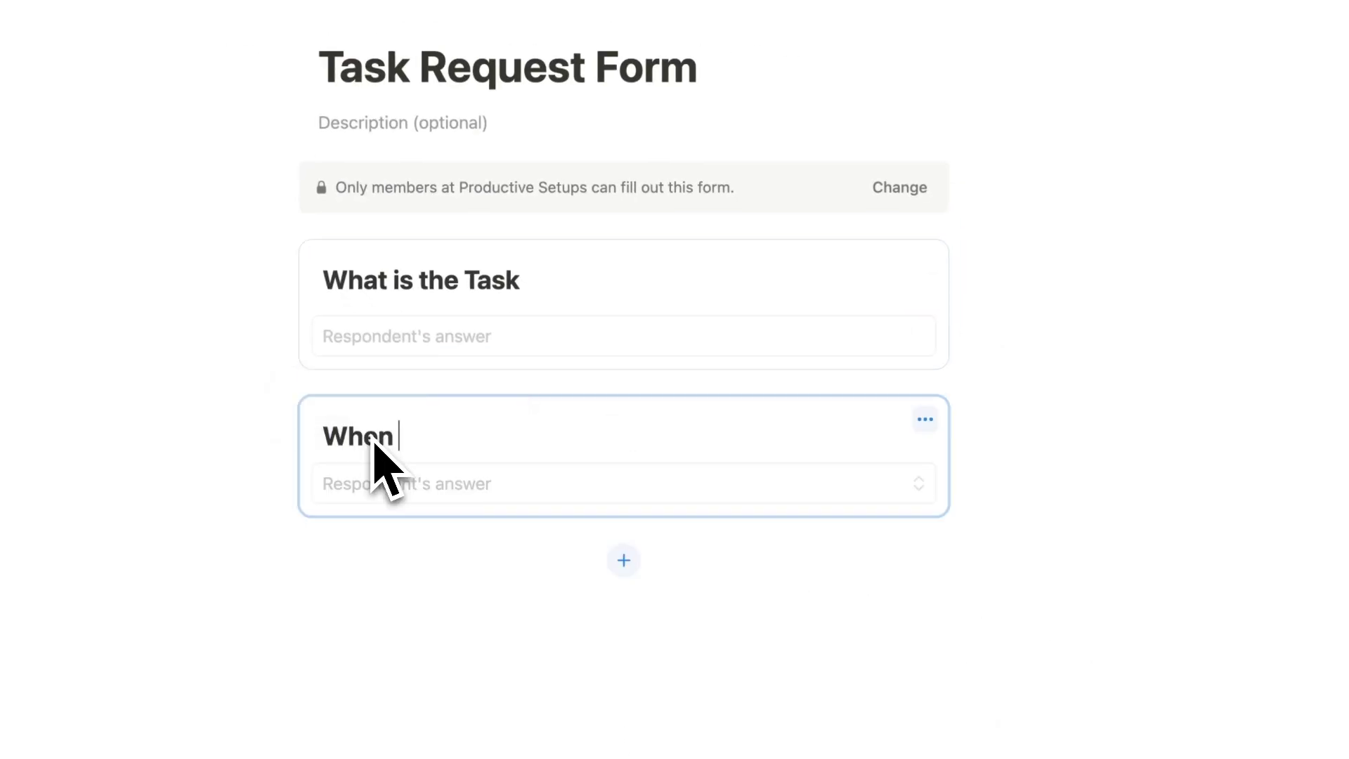
pyautogui.click(624, 560)
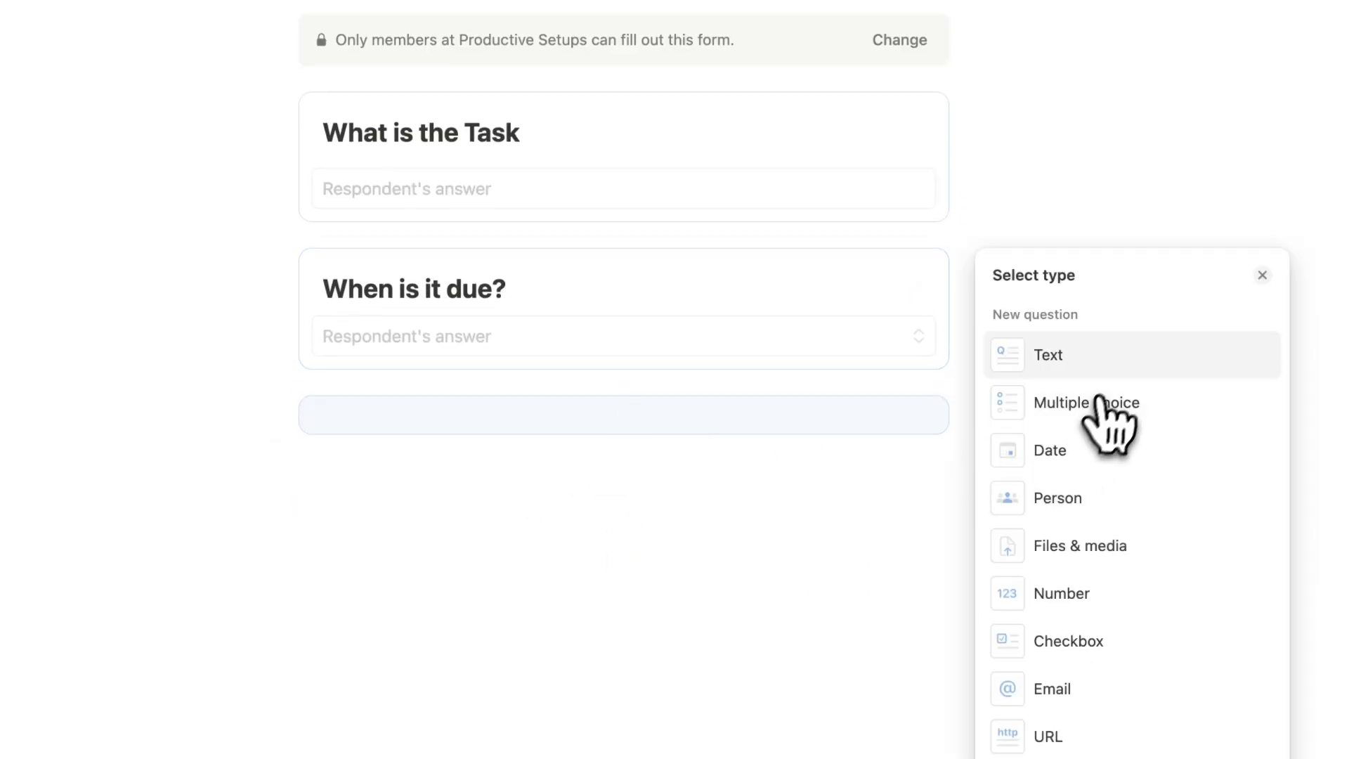
pyautogui.click(1089, 366)
pyautogui.write('What is the Company?')
# Add a Files & media question for the files needed, then view the responses.
pyautogui.click(668, 590)
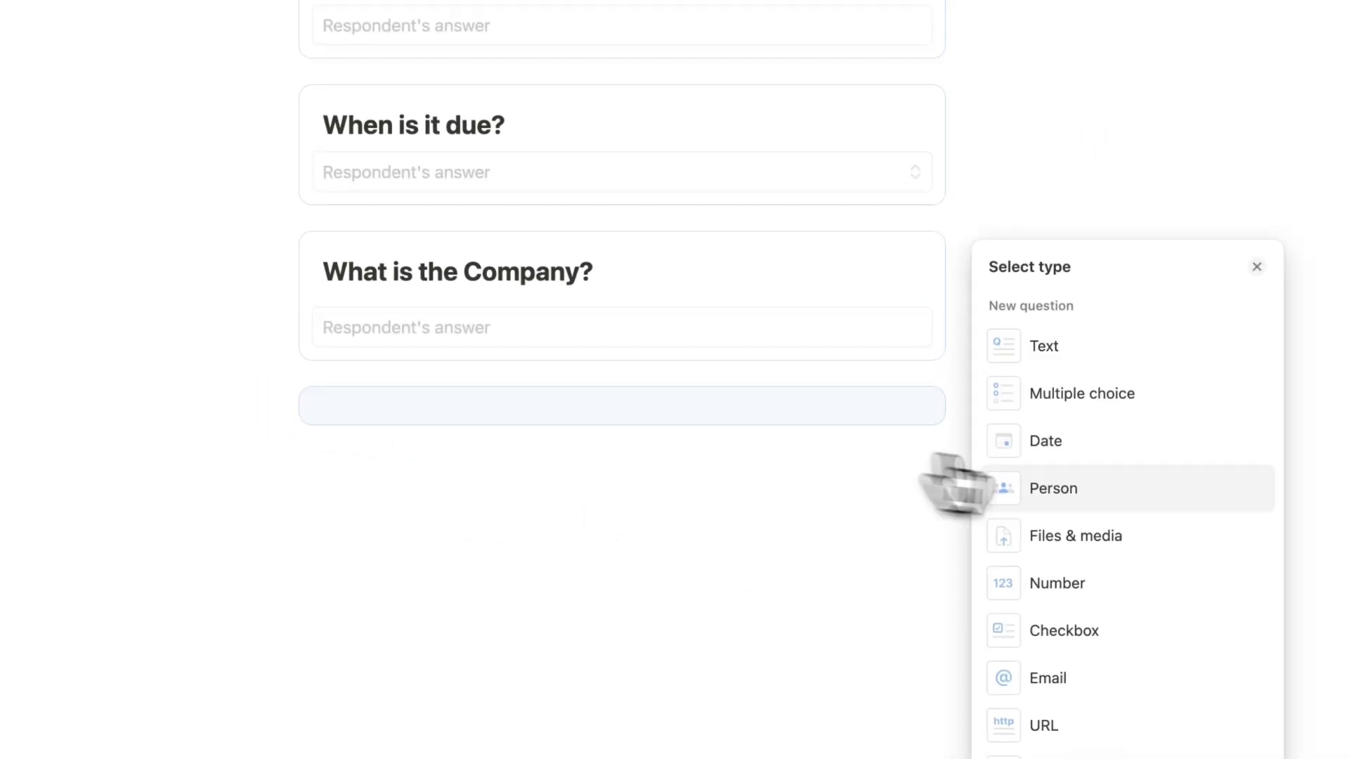
pyautogui.click(1074, 535)
pyautogui.moveTo(478, 430); pyautogui.dragTo(379, 431)
pyautogui.write('Needed')
pyautogui.press('Return')
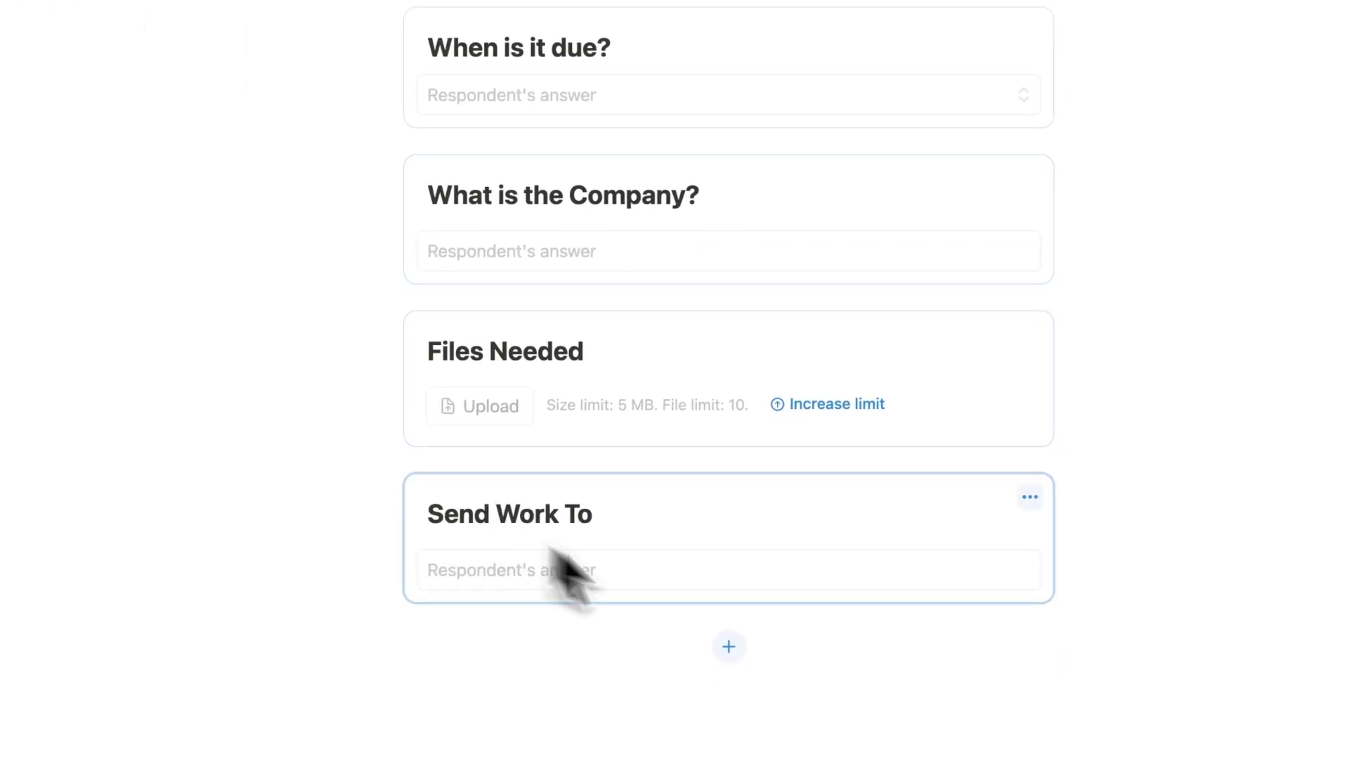
pyautogui.scroll(8, 557, 566)
pyautogui.click(151, 215)
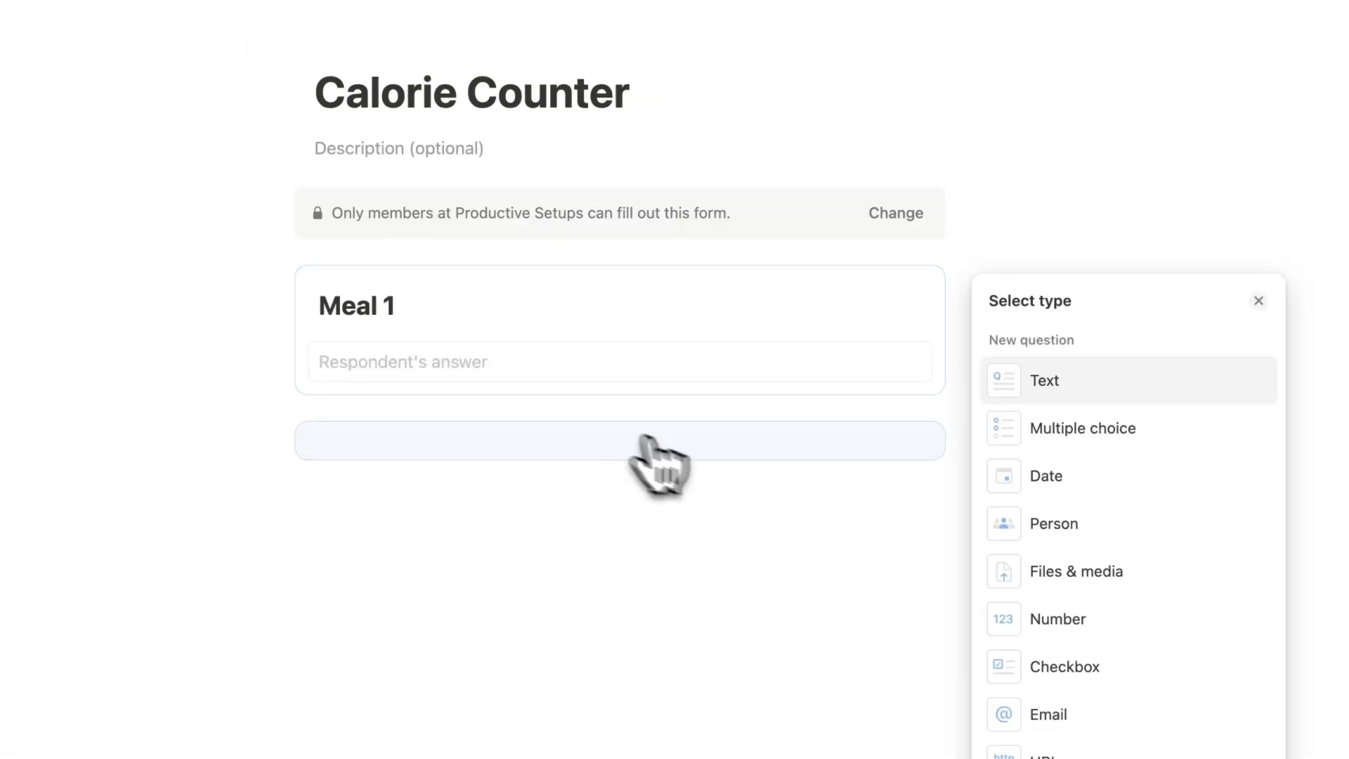
# Add Number questions 'Meal 1 Calories' and 'Meal 1 Protein', plus a 'Meal 2' question.
pyautogui.click(1033, 618)
pyautogui.write('Meal 1 Calories')
pyautogui.click(618, 593)
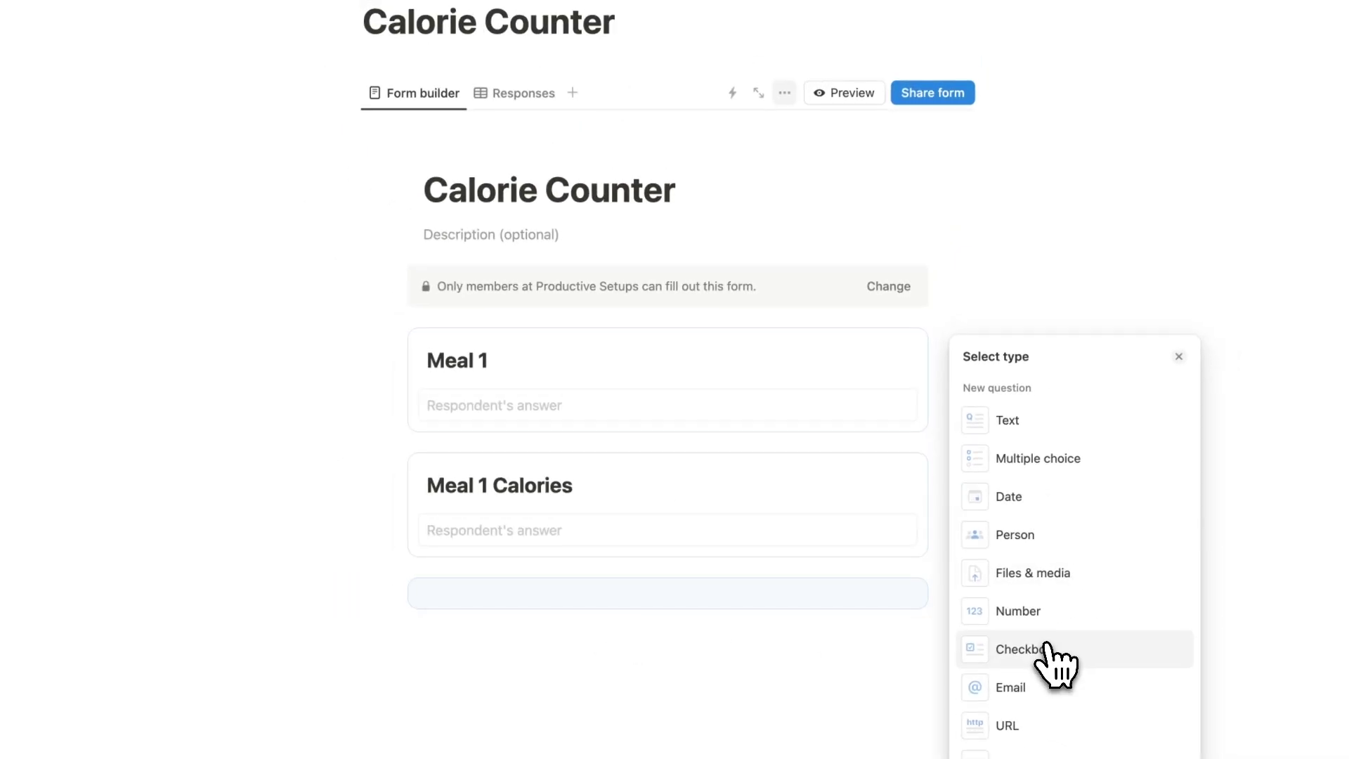
pyautogui.click(1082, 618)
pyautogui.write('Meal 1 Protein')
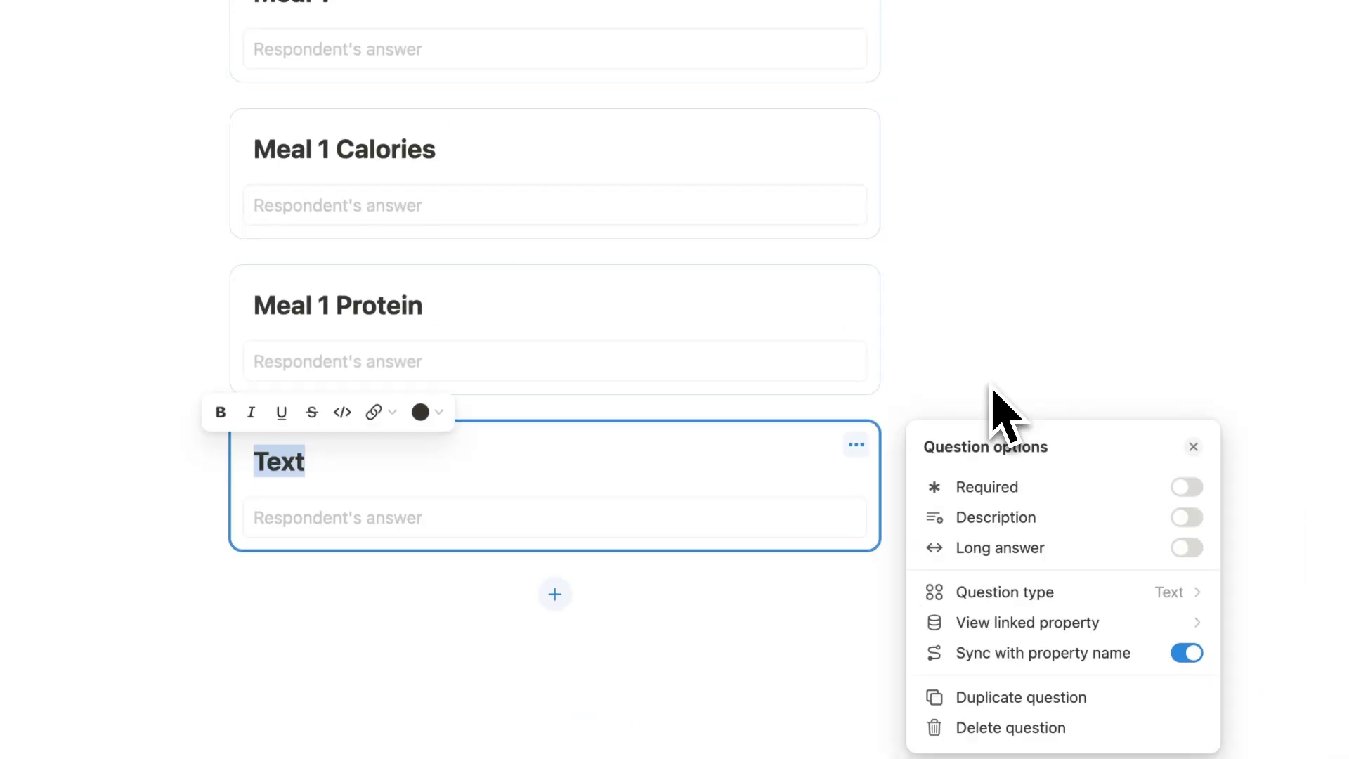
pyautogui.write('Meal 2')
# Add a 'Meal 2 Calories' Number question, start another Number question, and view responses.
pyautogui.click(604, 596)
pyautogui.click(1015, 617)
pyautogui.write('Meal 2 Calories')
pyautogui.scroll(-4, 632, 527)
pyautogui.click(586, 437)
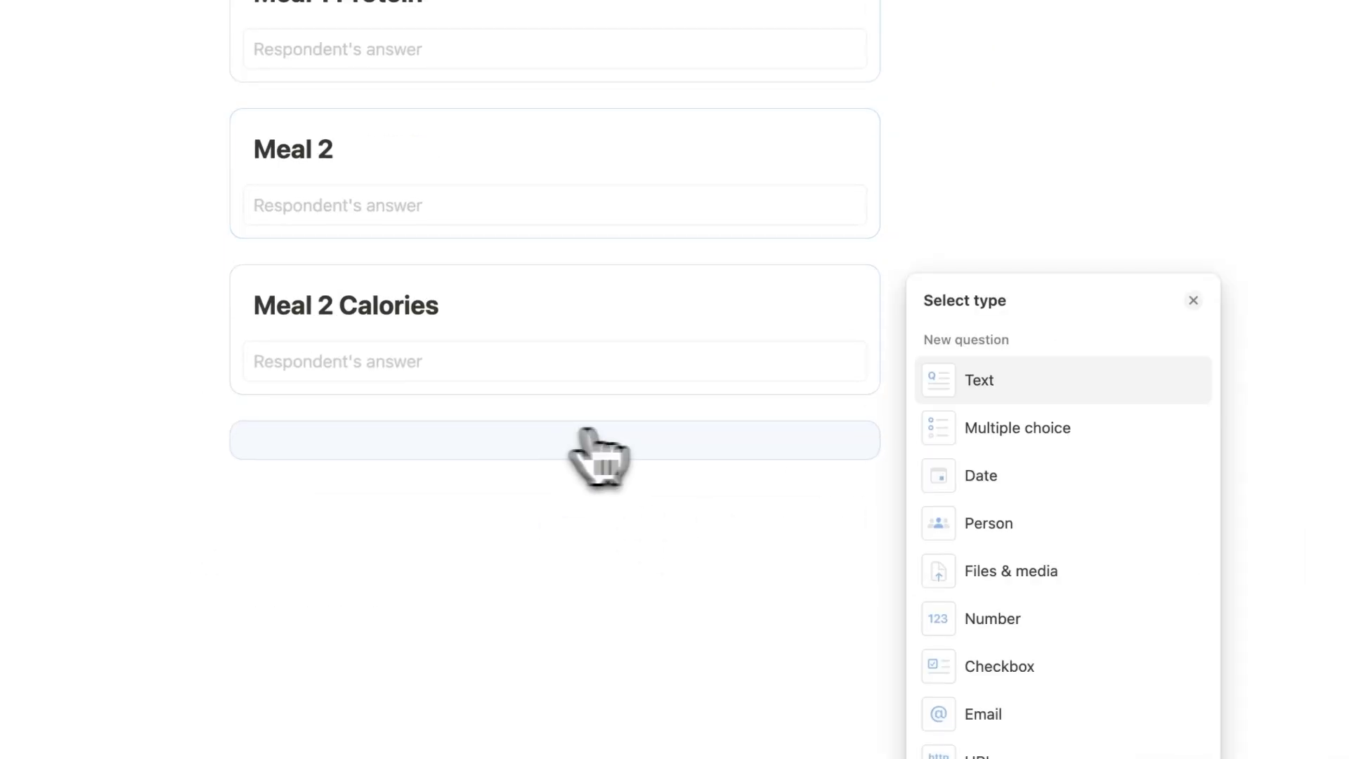
pyautogui.click(992, 618)
pyautogui.write('Me')
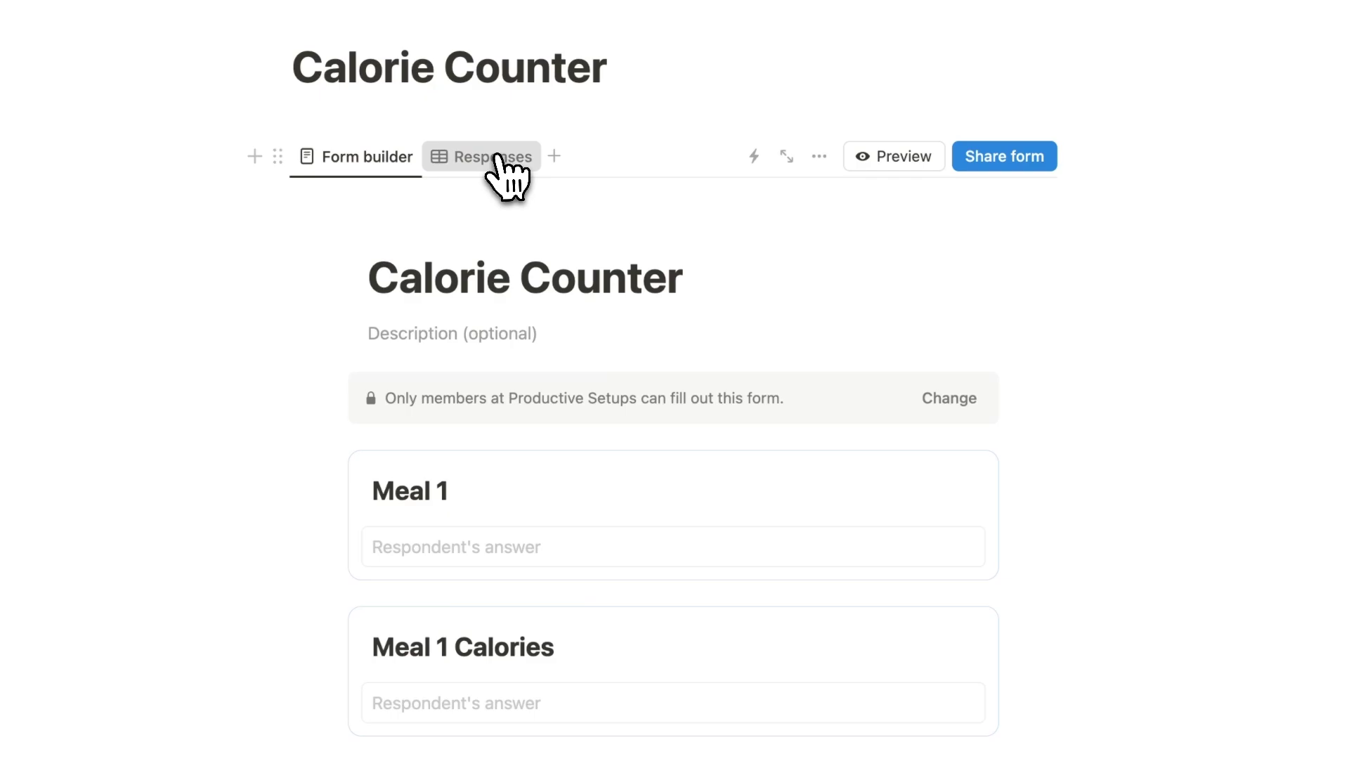
pyautogui.click(503, 175)
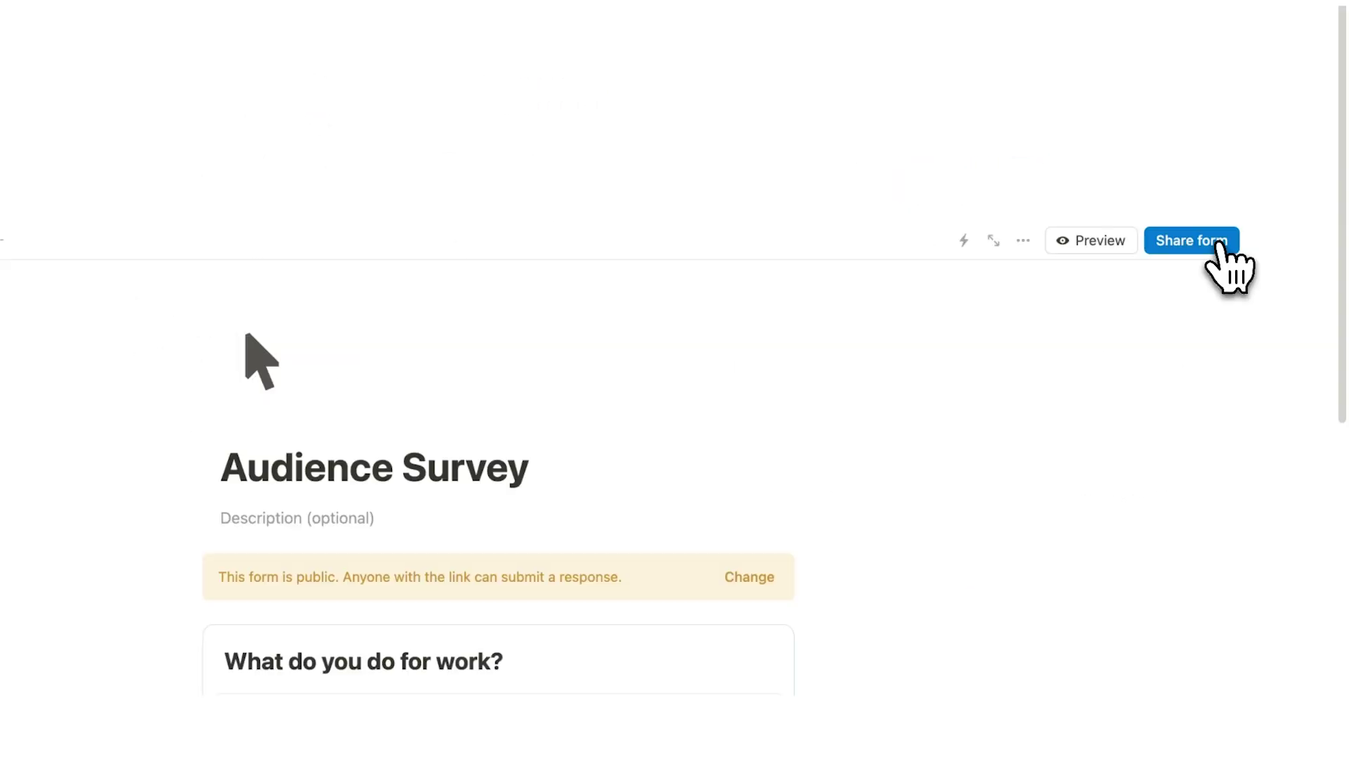
# Check the form's share link and access, then preview it as a respondent.
pyautogui.click(1223, 245)
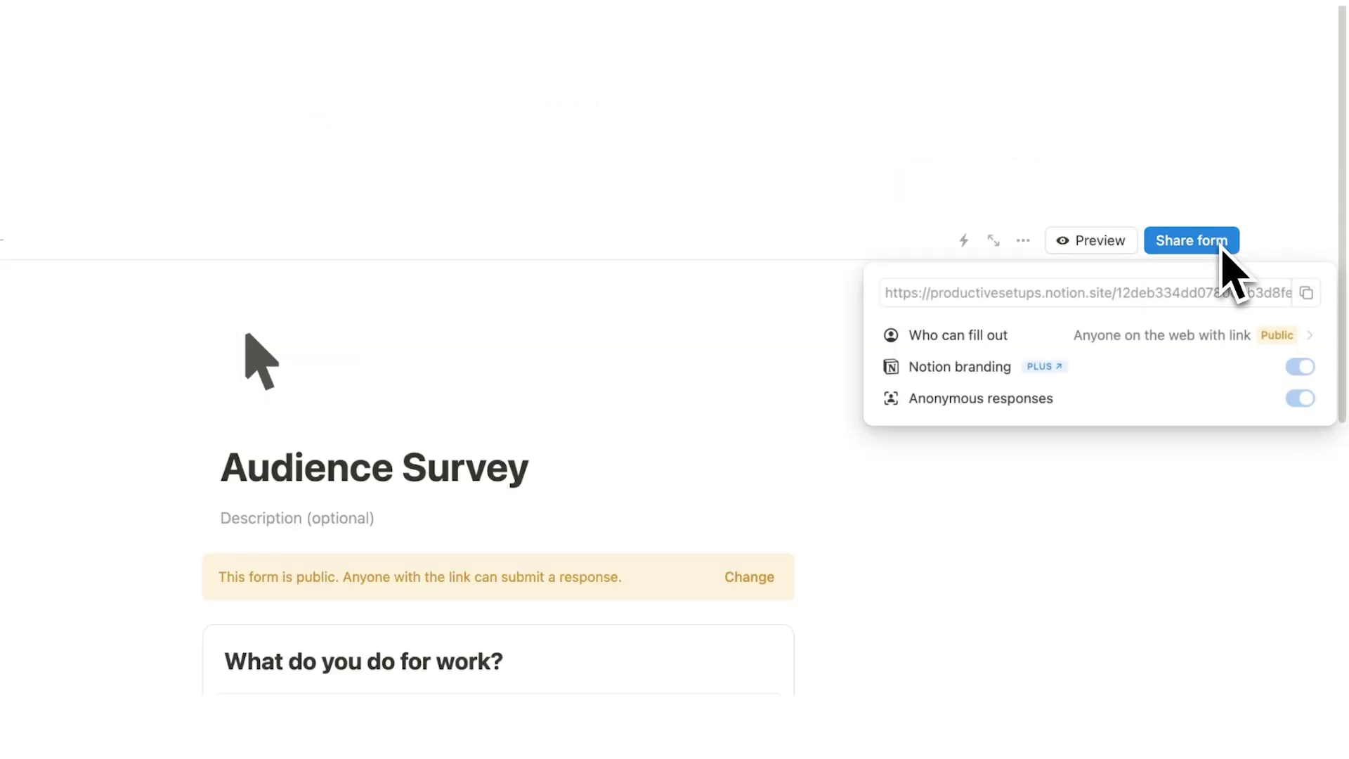
pyautogui.click(1166, 168)
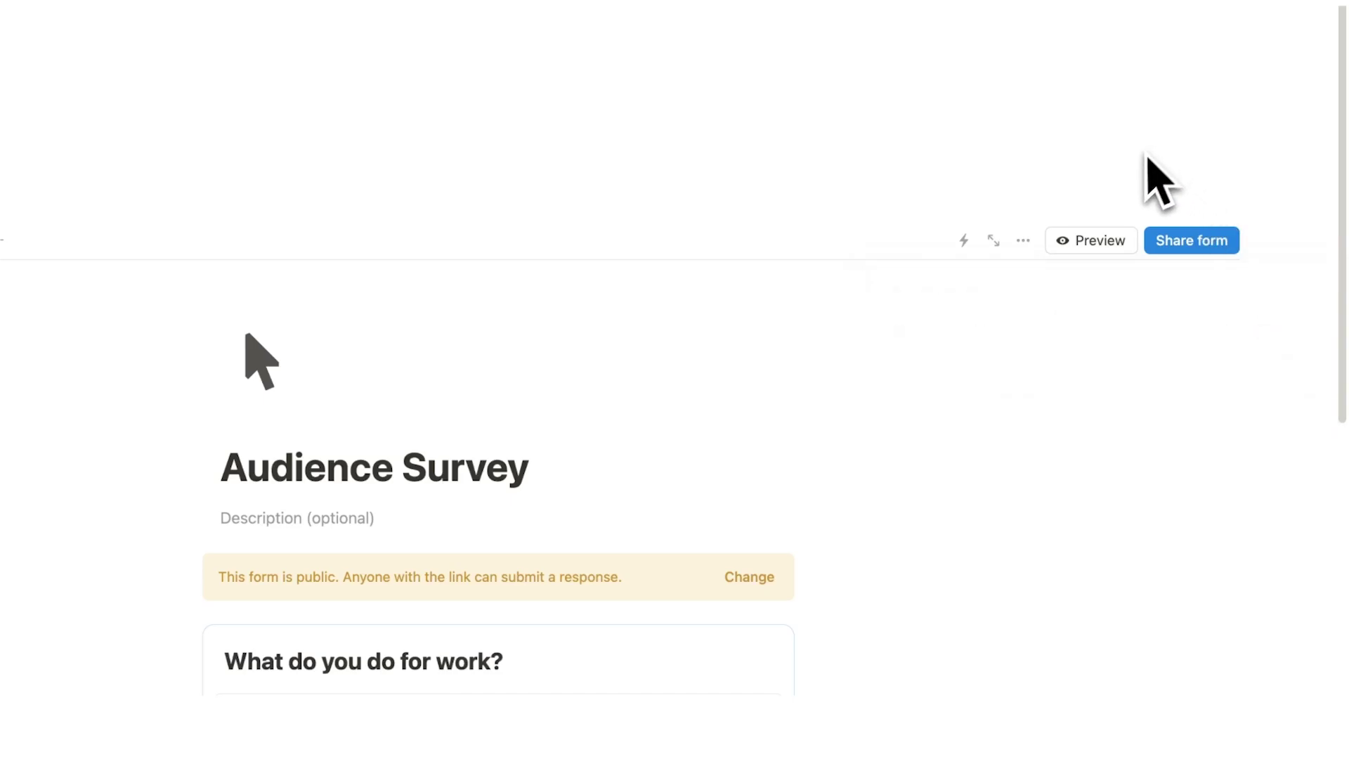